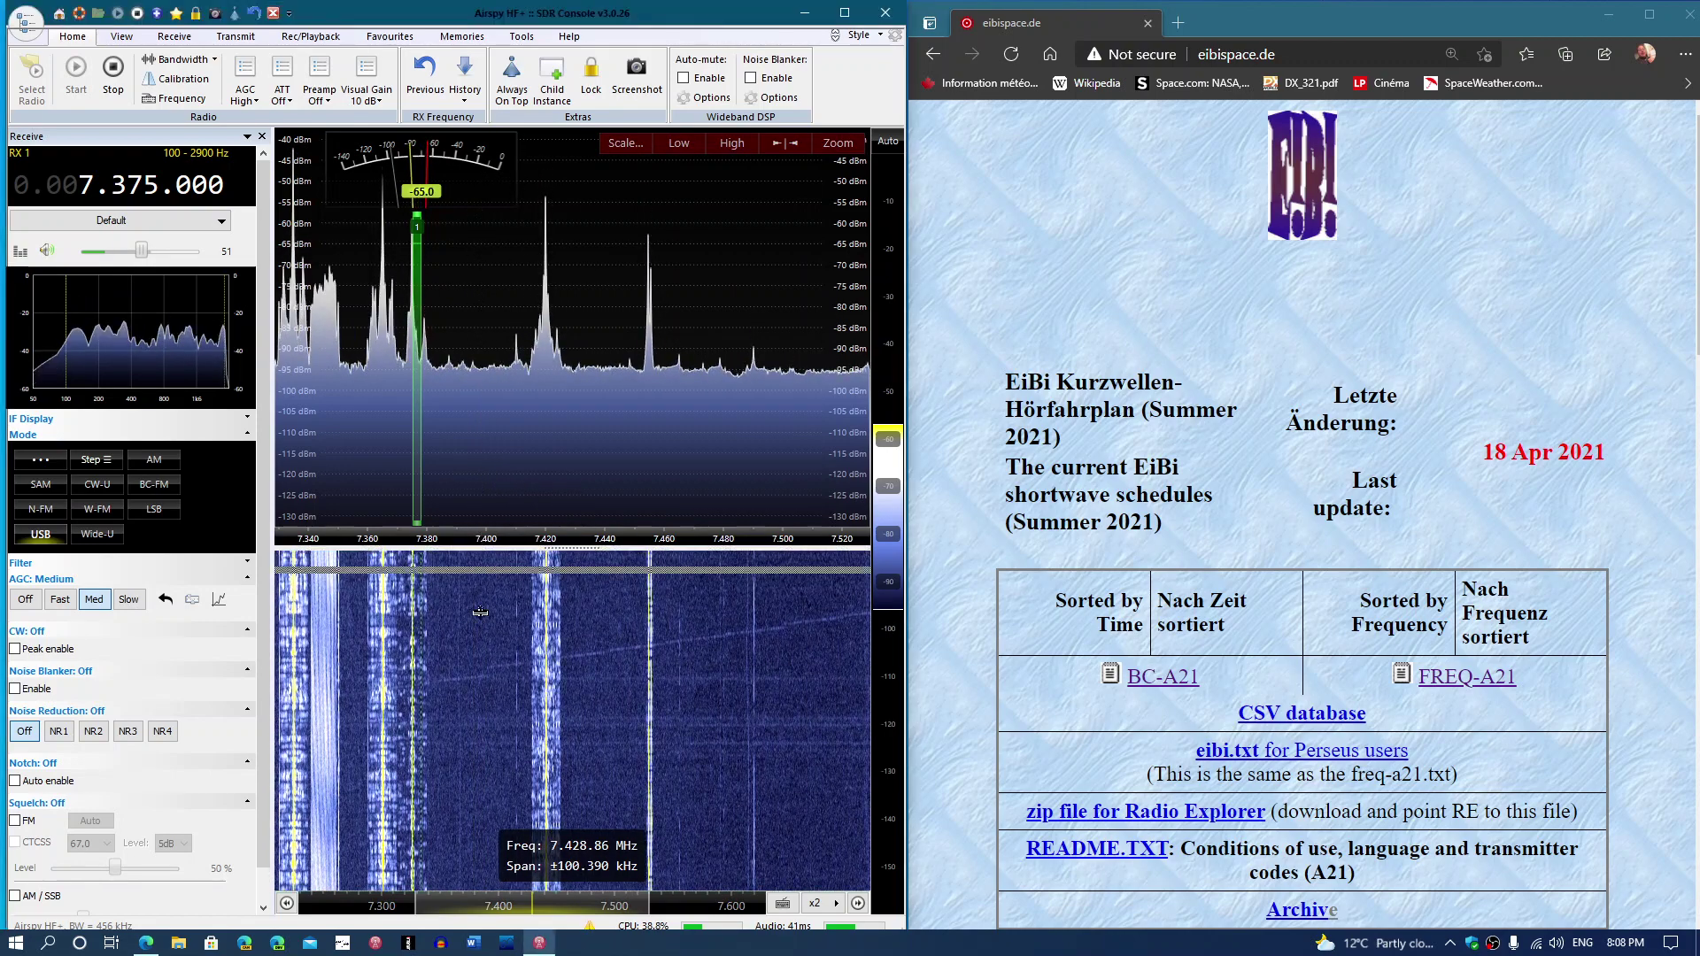
Step: Drag the spectrum/waterfall splitter downward to give the spectrum display more height
{"action": "left_click_drag", "start_coordinate": [479, 636], "coordinate": [479, 678]}
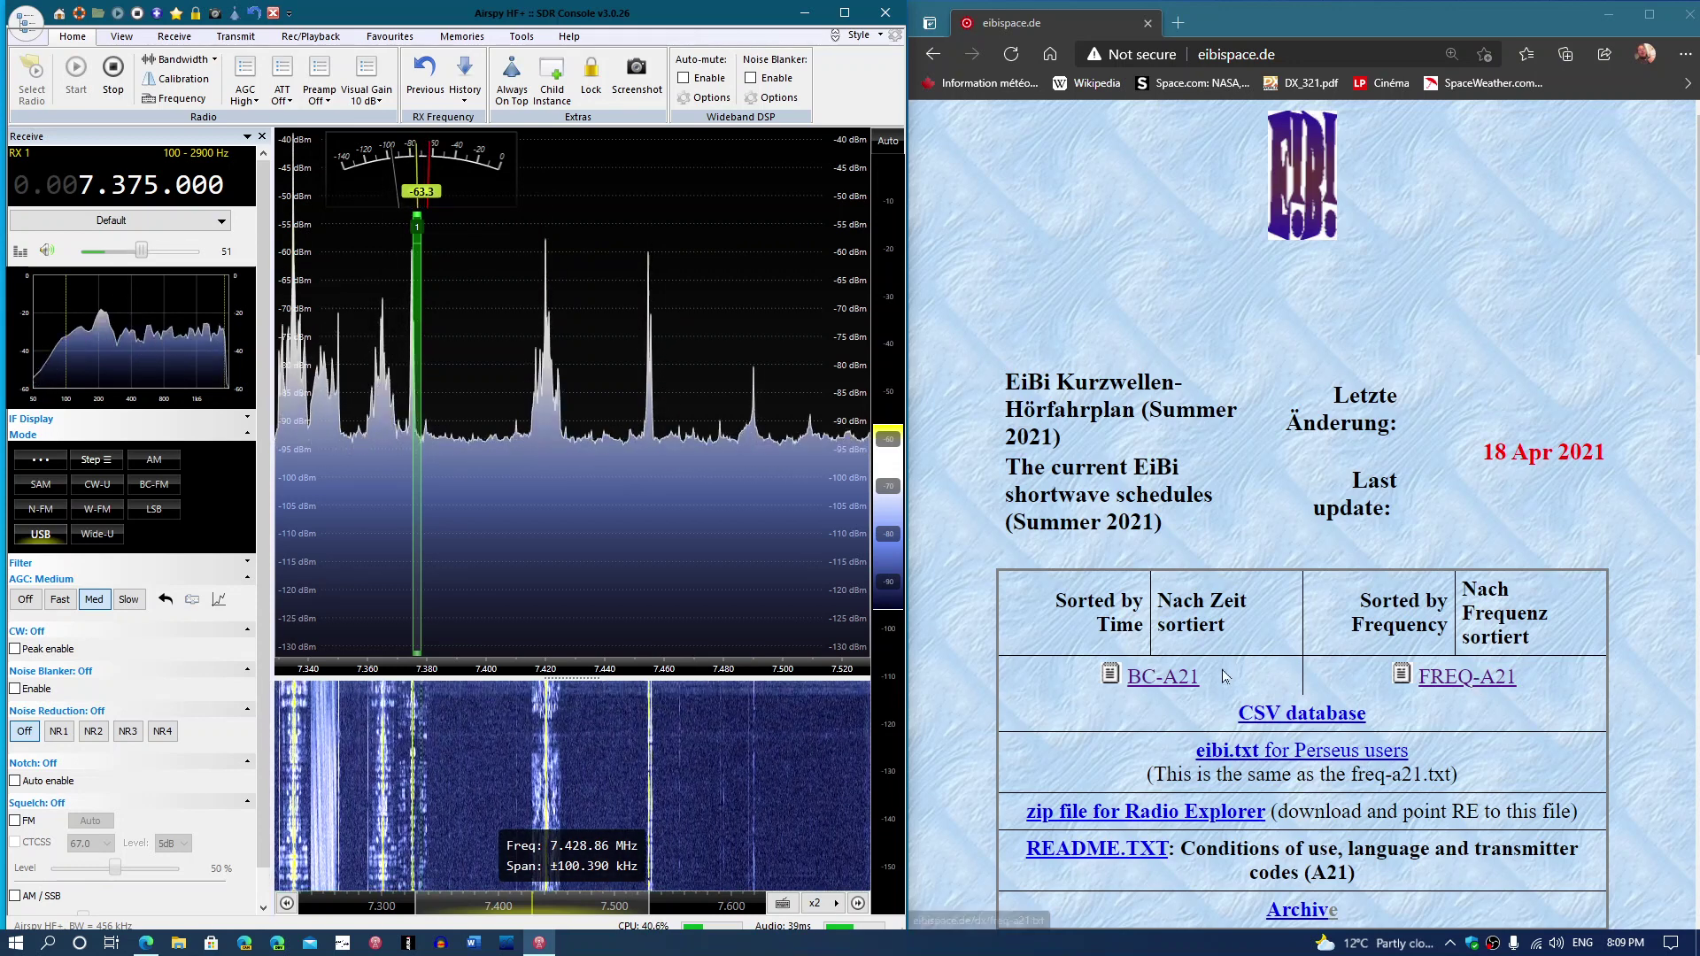
Step: Open the time-sorted BC-A21 schedule, scroll through its listings, and return to the top
{"action": "left_click", "coordinate": [1176, 681]}
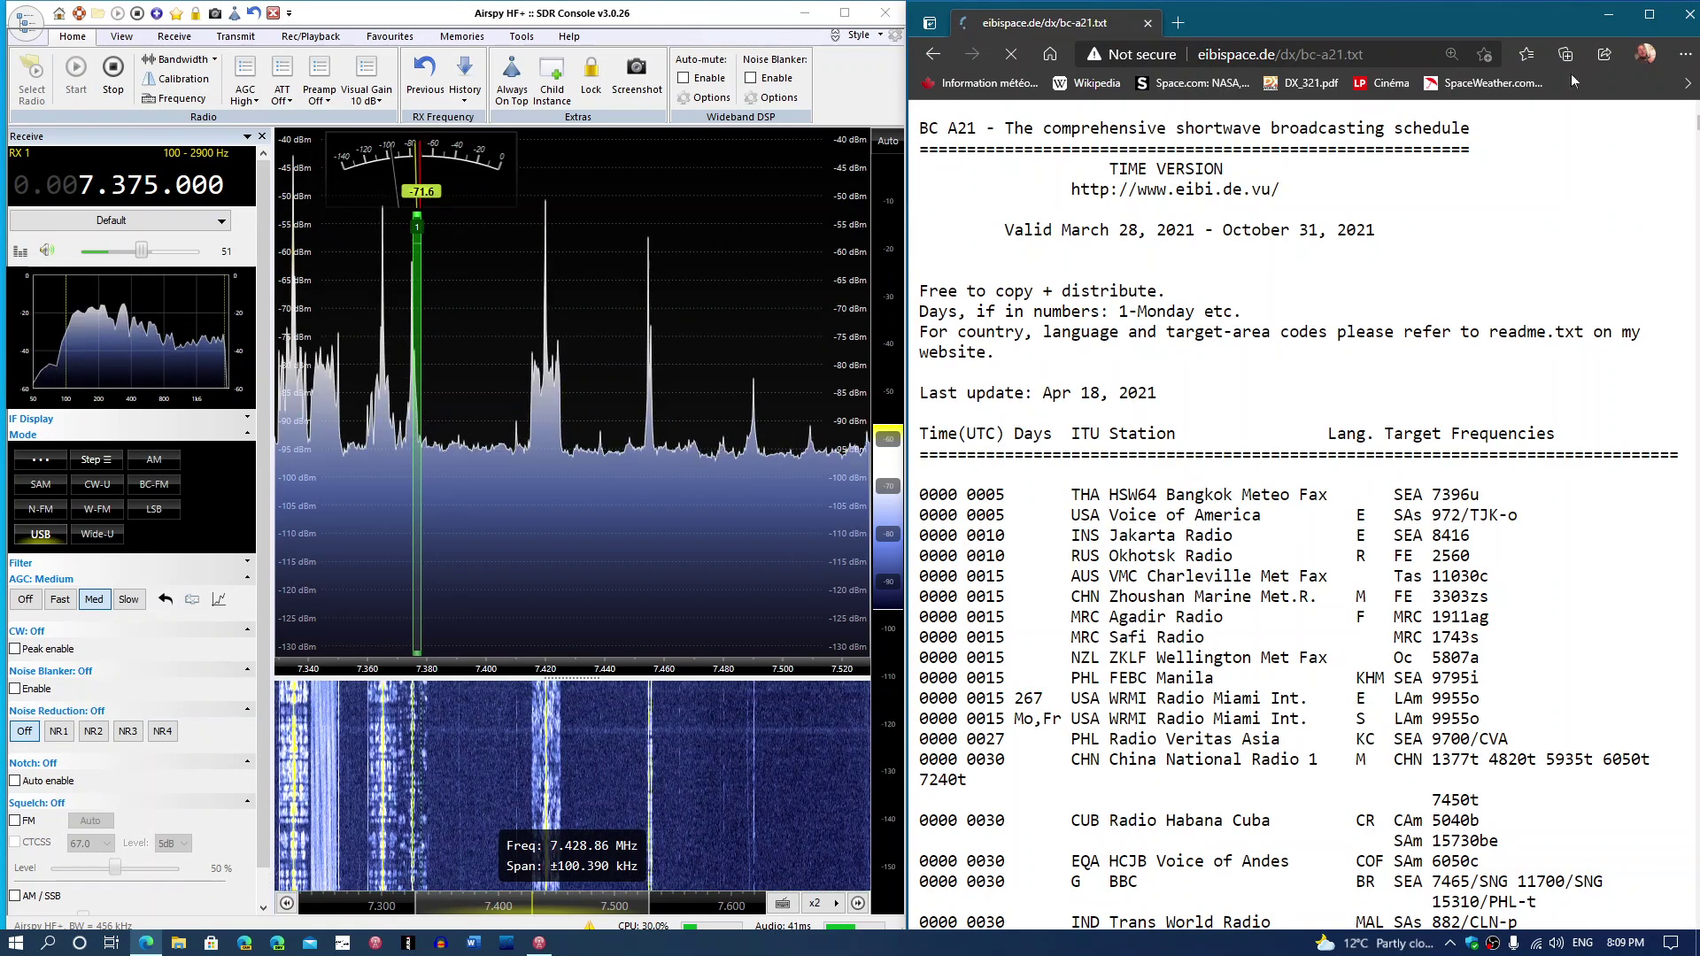
{"action": "left_click_drag", "start_coordinate": [1539, 18], "coordinate": [1528, 19]}
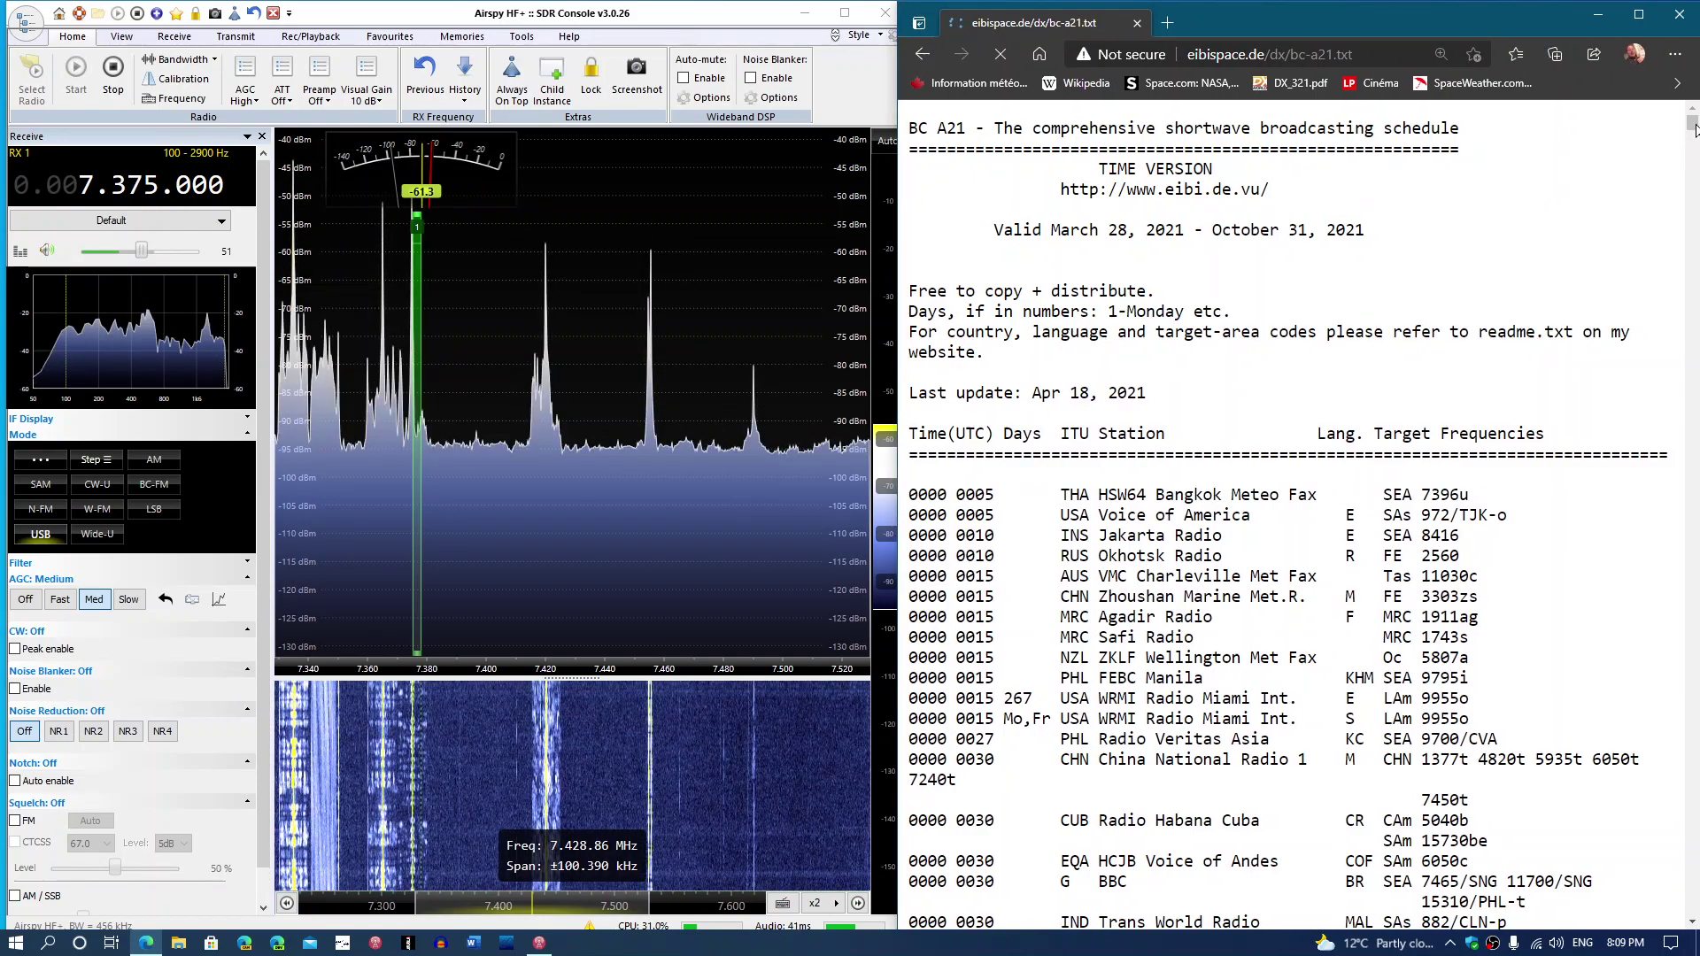
{"action": "left_click_drag", "start_coordinate": [1695, 130], "coordinate": [1692, 124]}
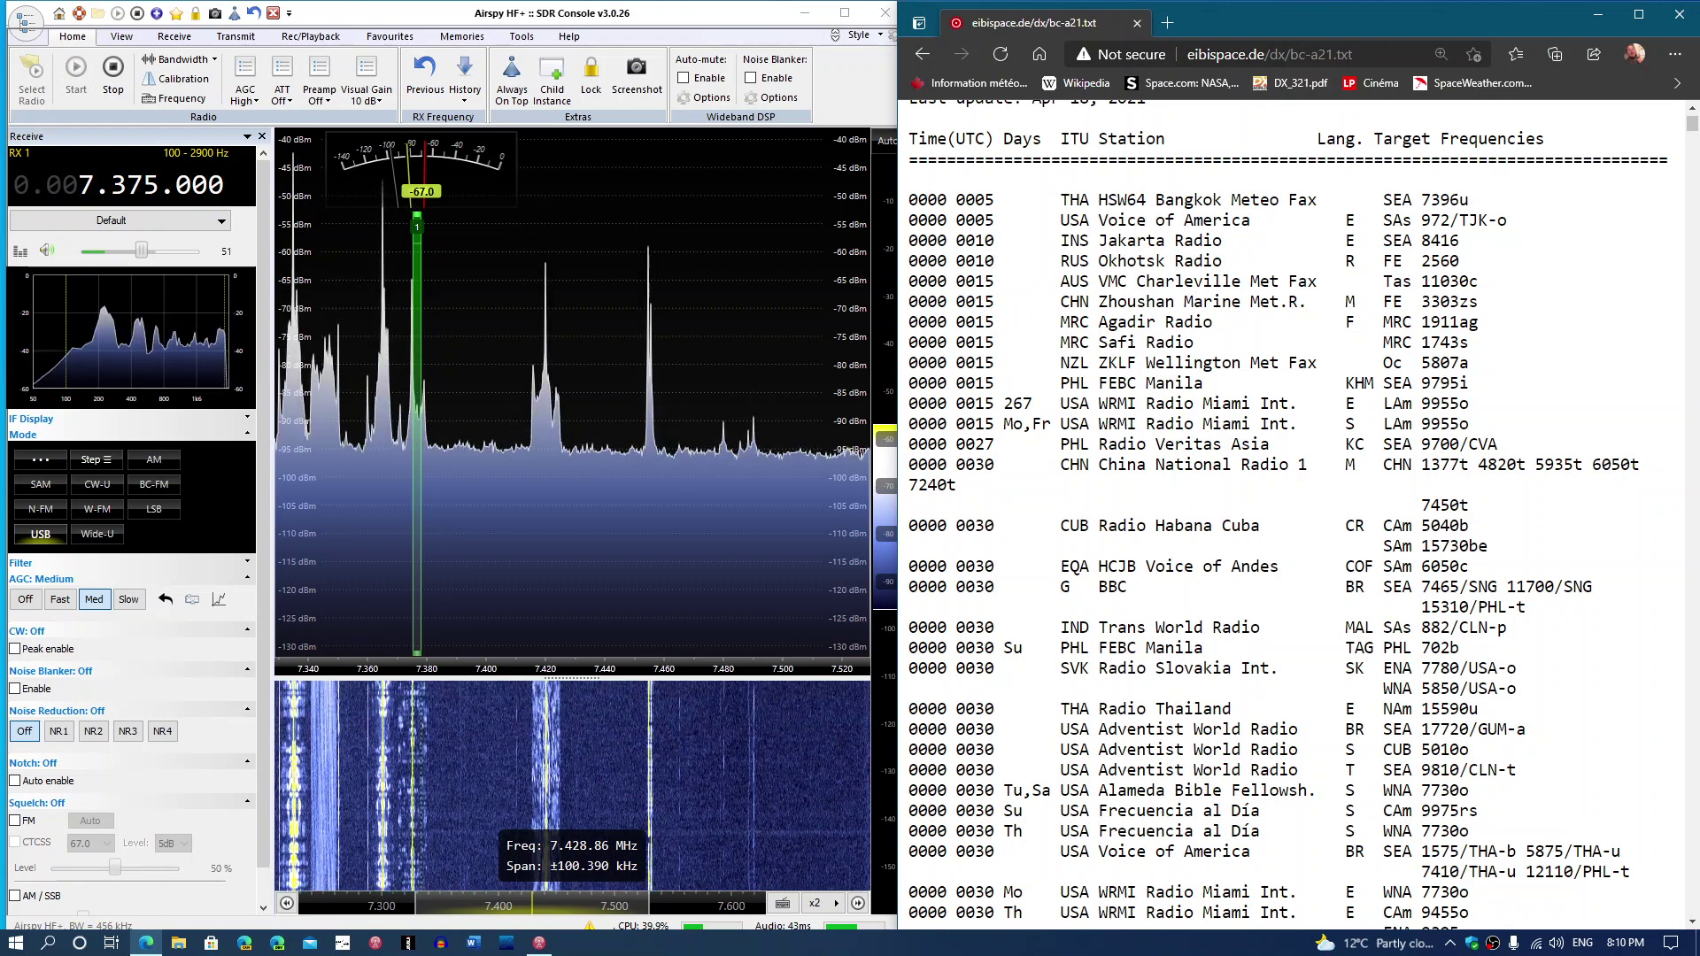
{"action": "scroll", "coordinate": [1293, 514], "scroll_direction": "down", "scroll_amount": 4}
{"action": "scroll", "coordinate": [1293, 513], "scroll_direction": "down", "scroll_amount": 10}
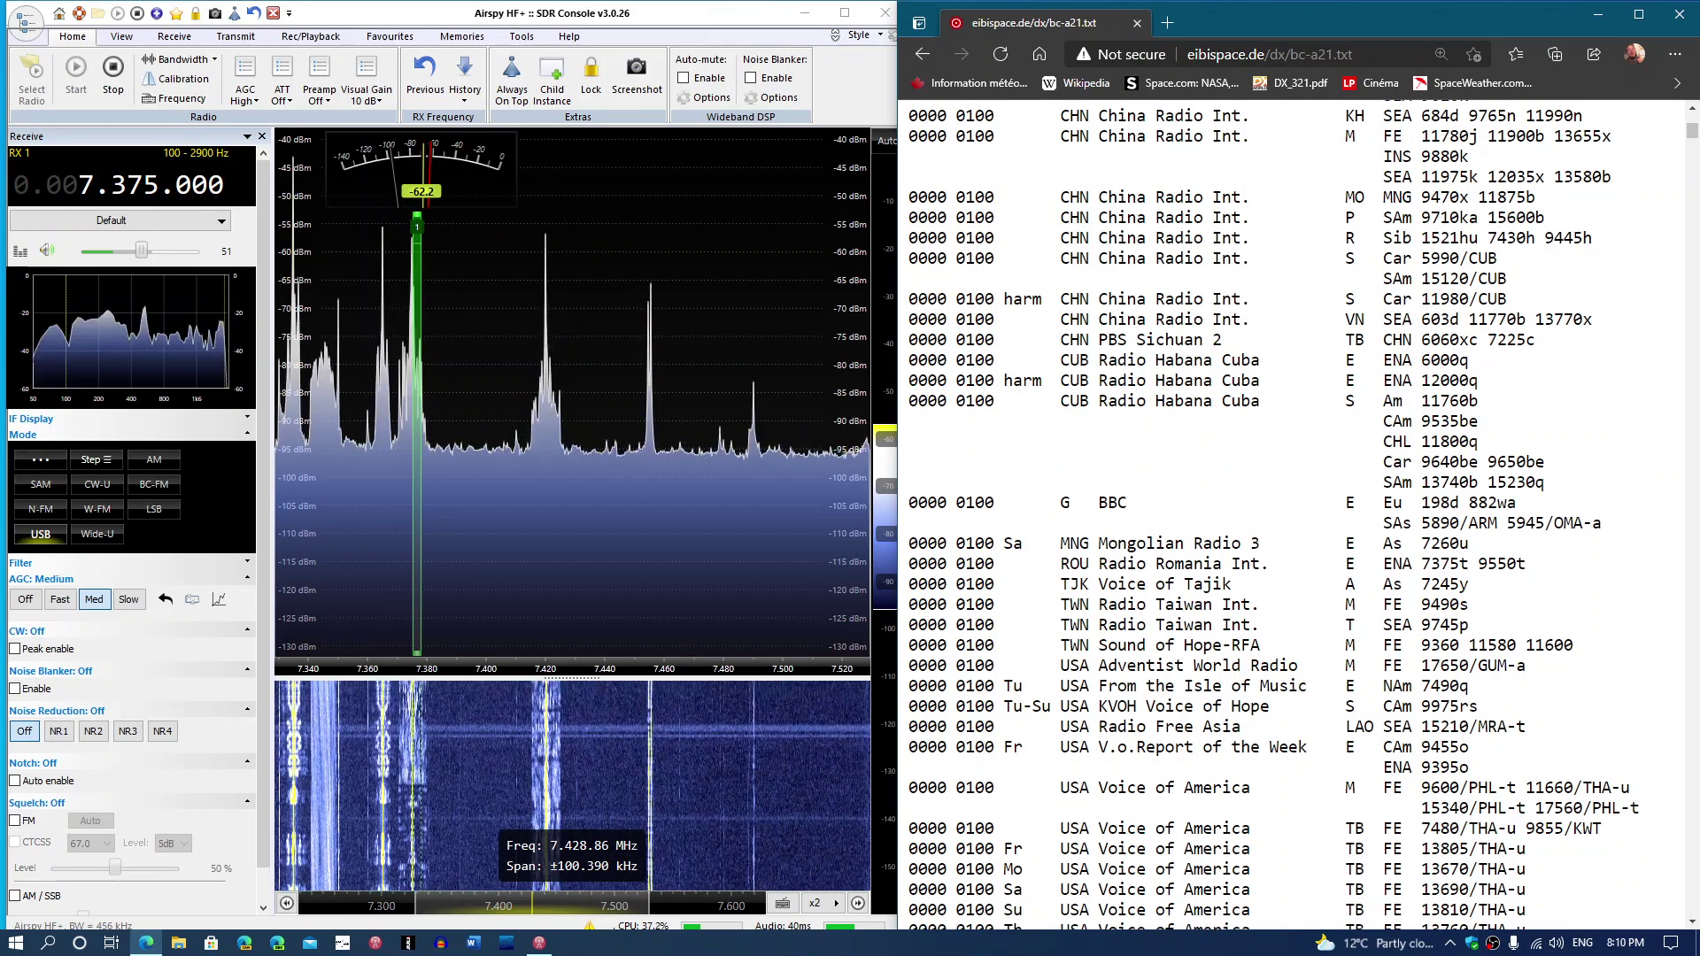
{"action": "key", "text": "Home"}
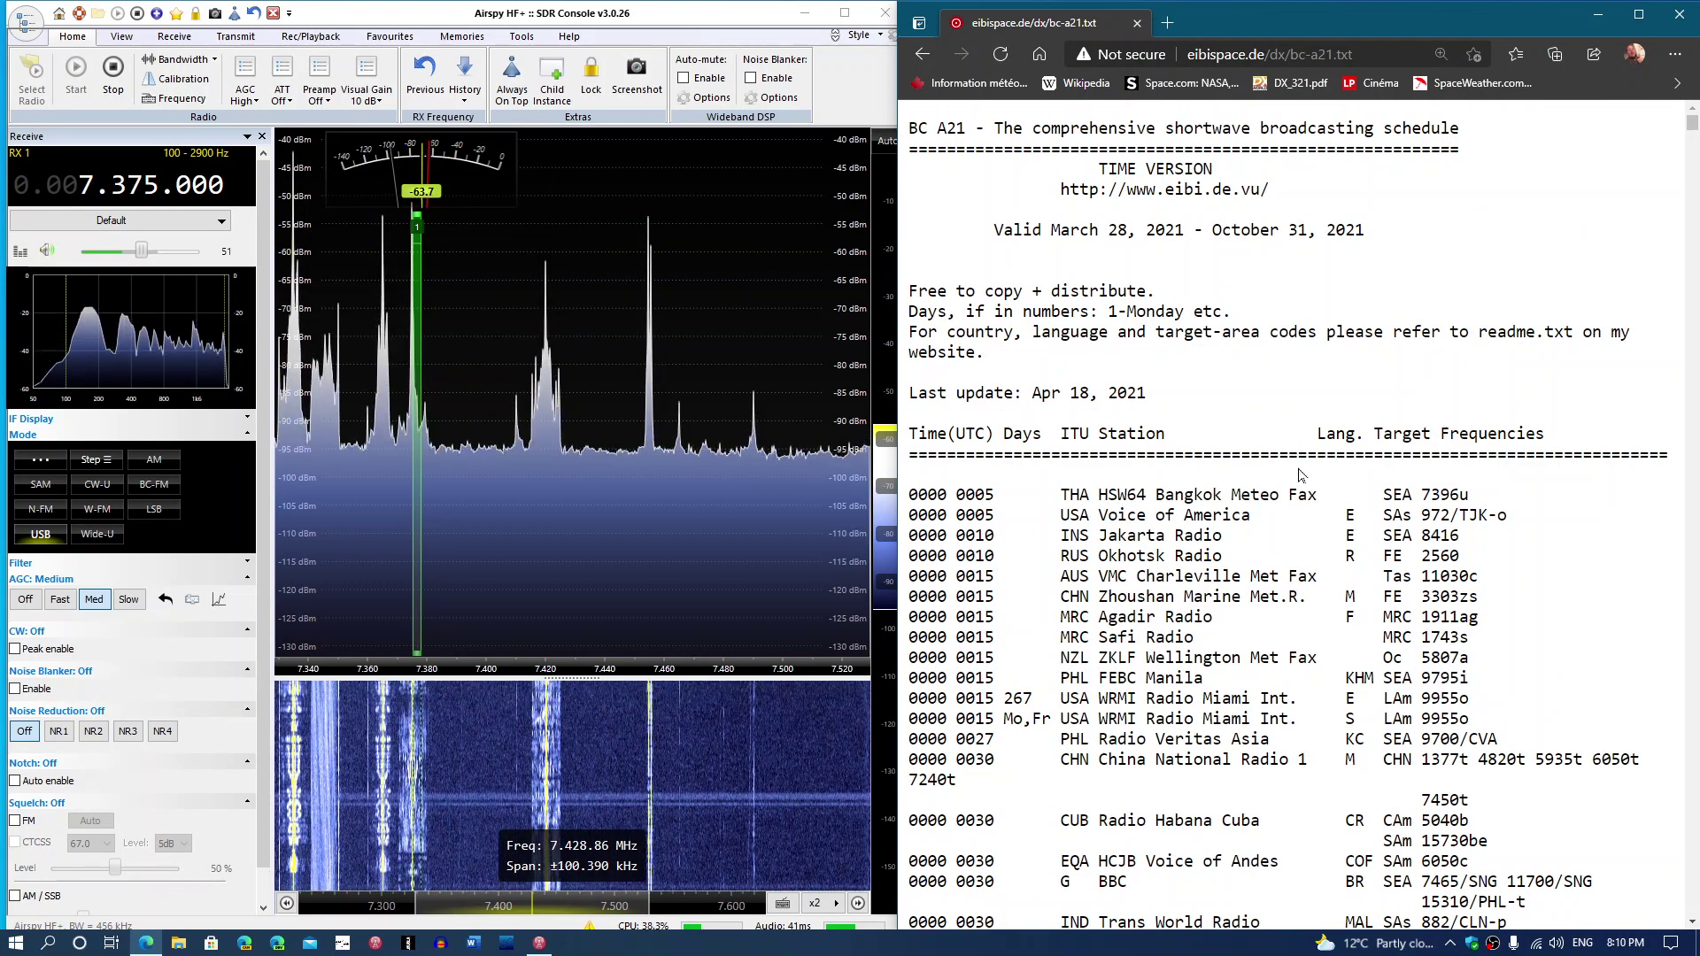
Step: Switch to the frequency-sorted FREQ-A21 schedule and set the receiver volume to 69
{"action": "left_click", "coordinate": [923, 55]}
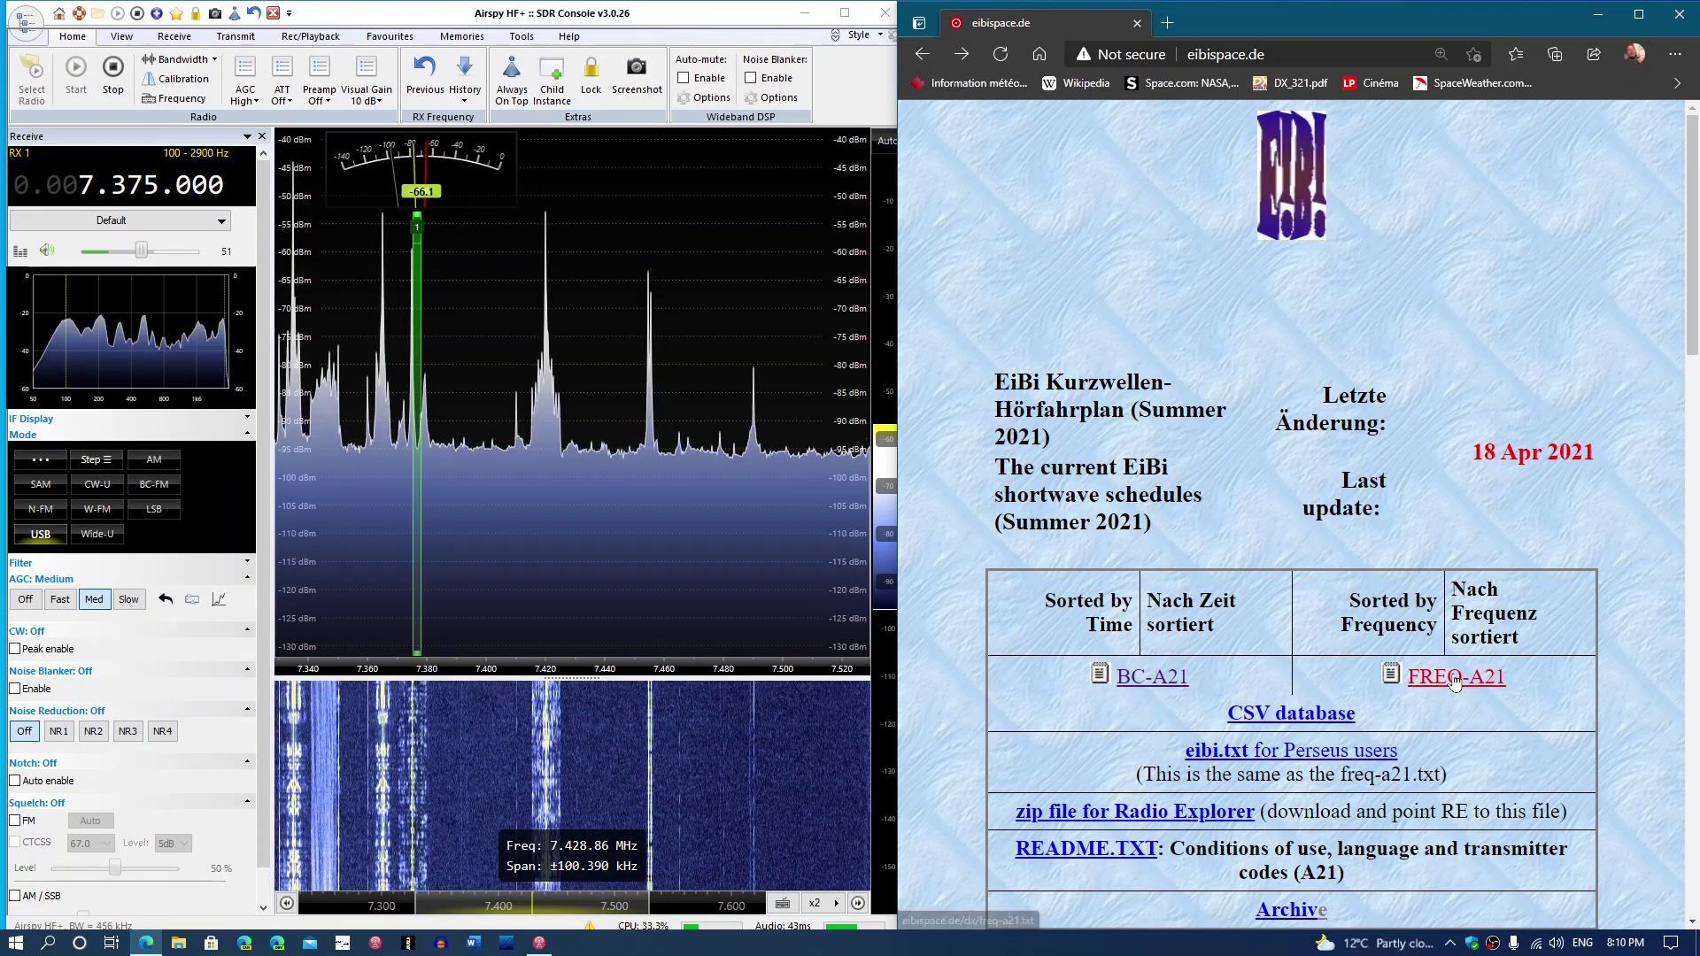
{"action": "left_click", "coordinate": [1451, 675]}
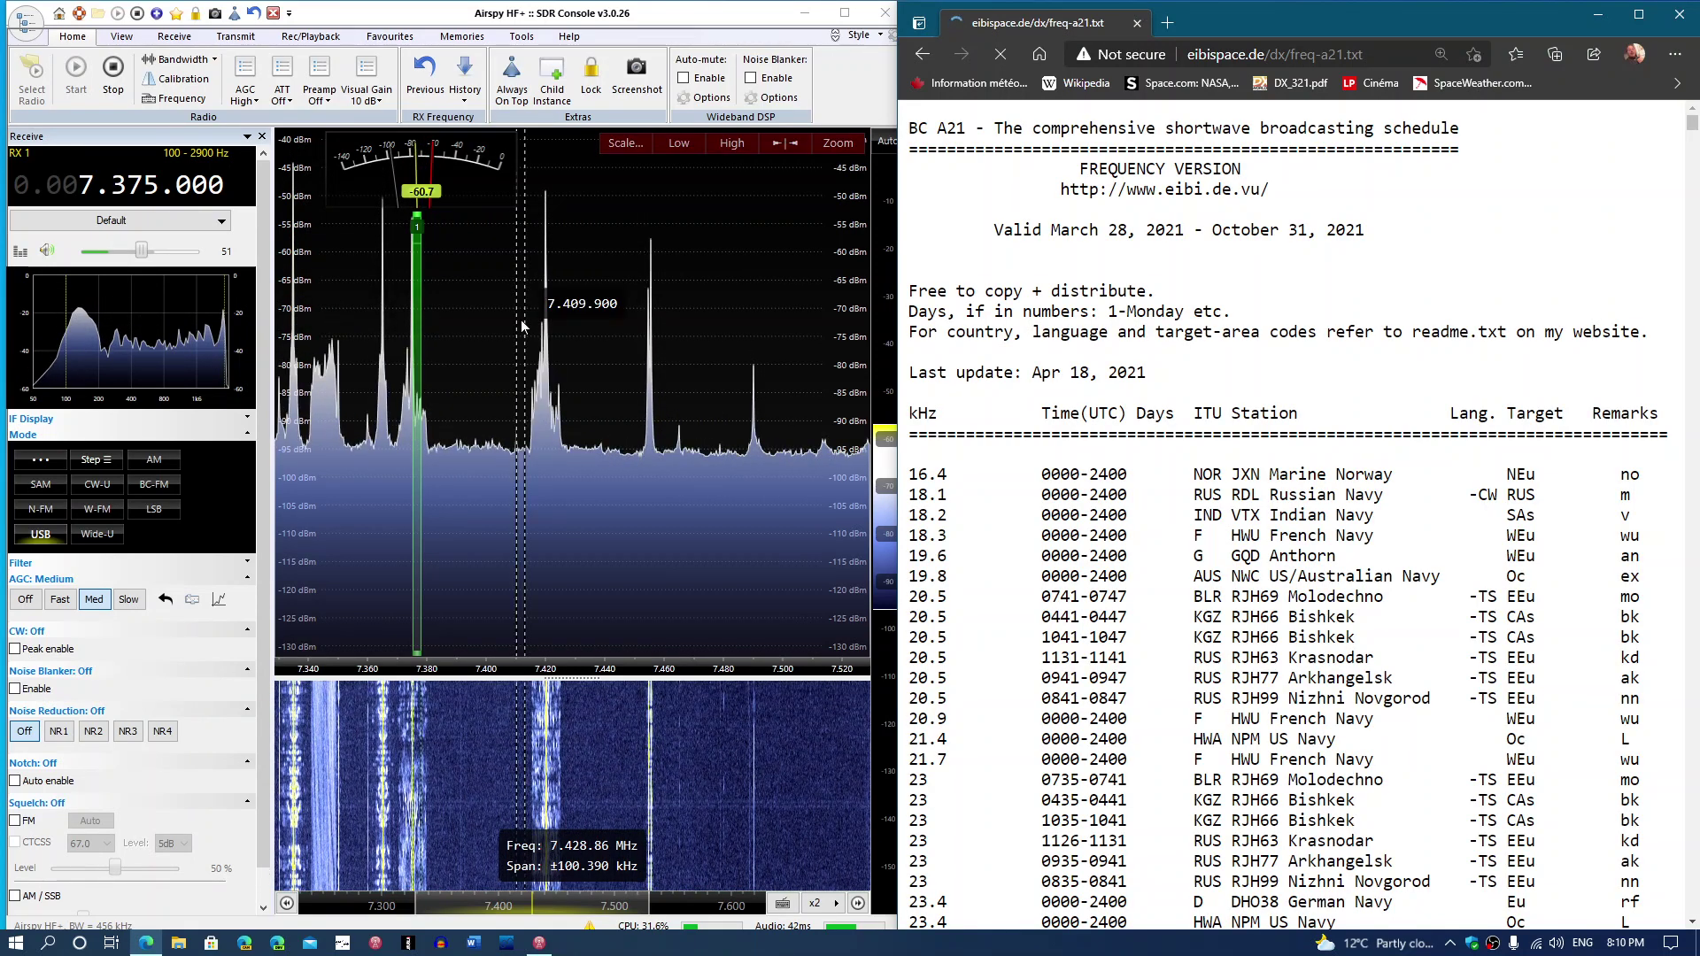
{"action": "left_click", "coordinate": [181, 254]}
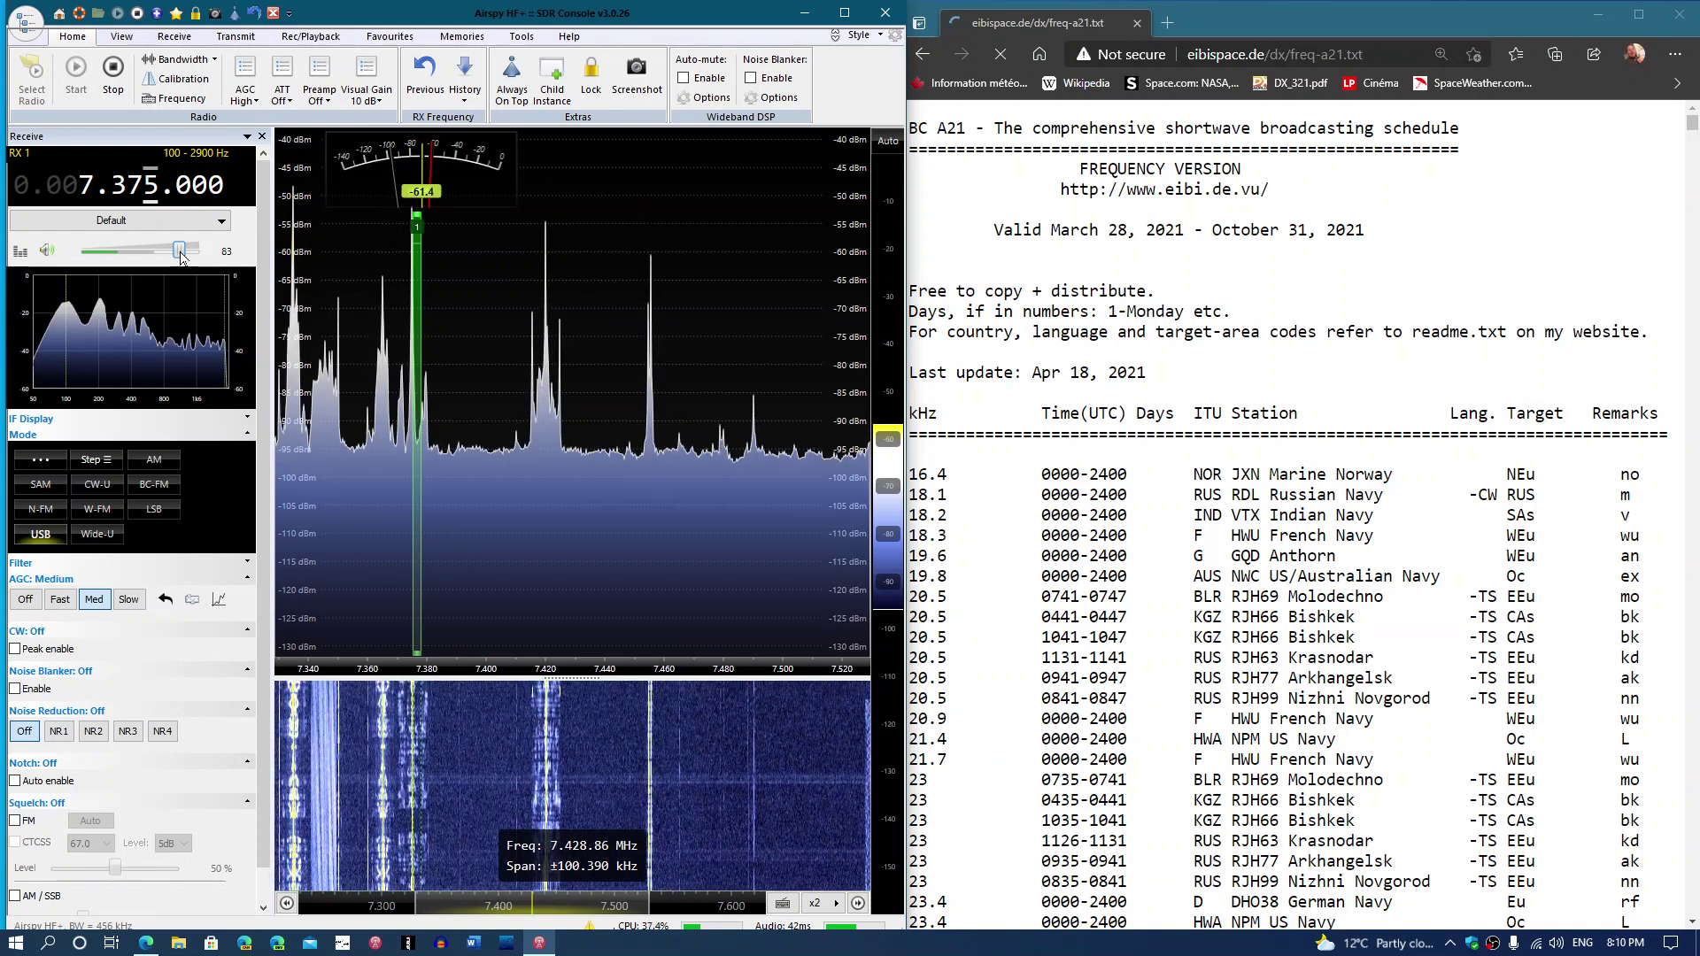
{"action": "left_click_drag", "start_coordinate": [180, 254], "coordinate": [165, 255]}
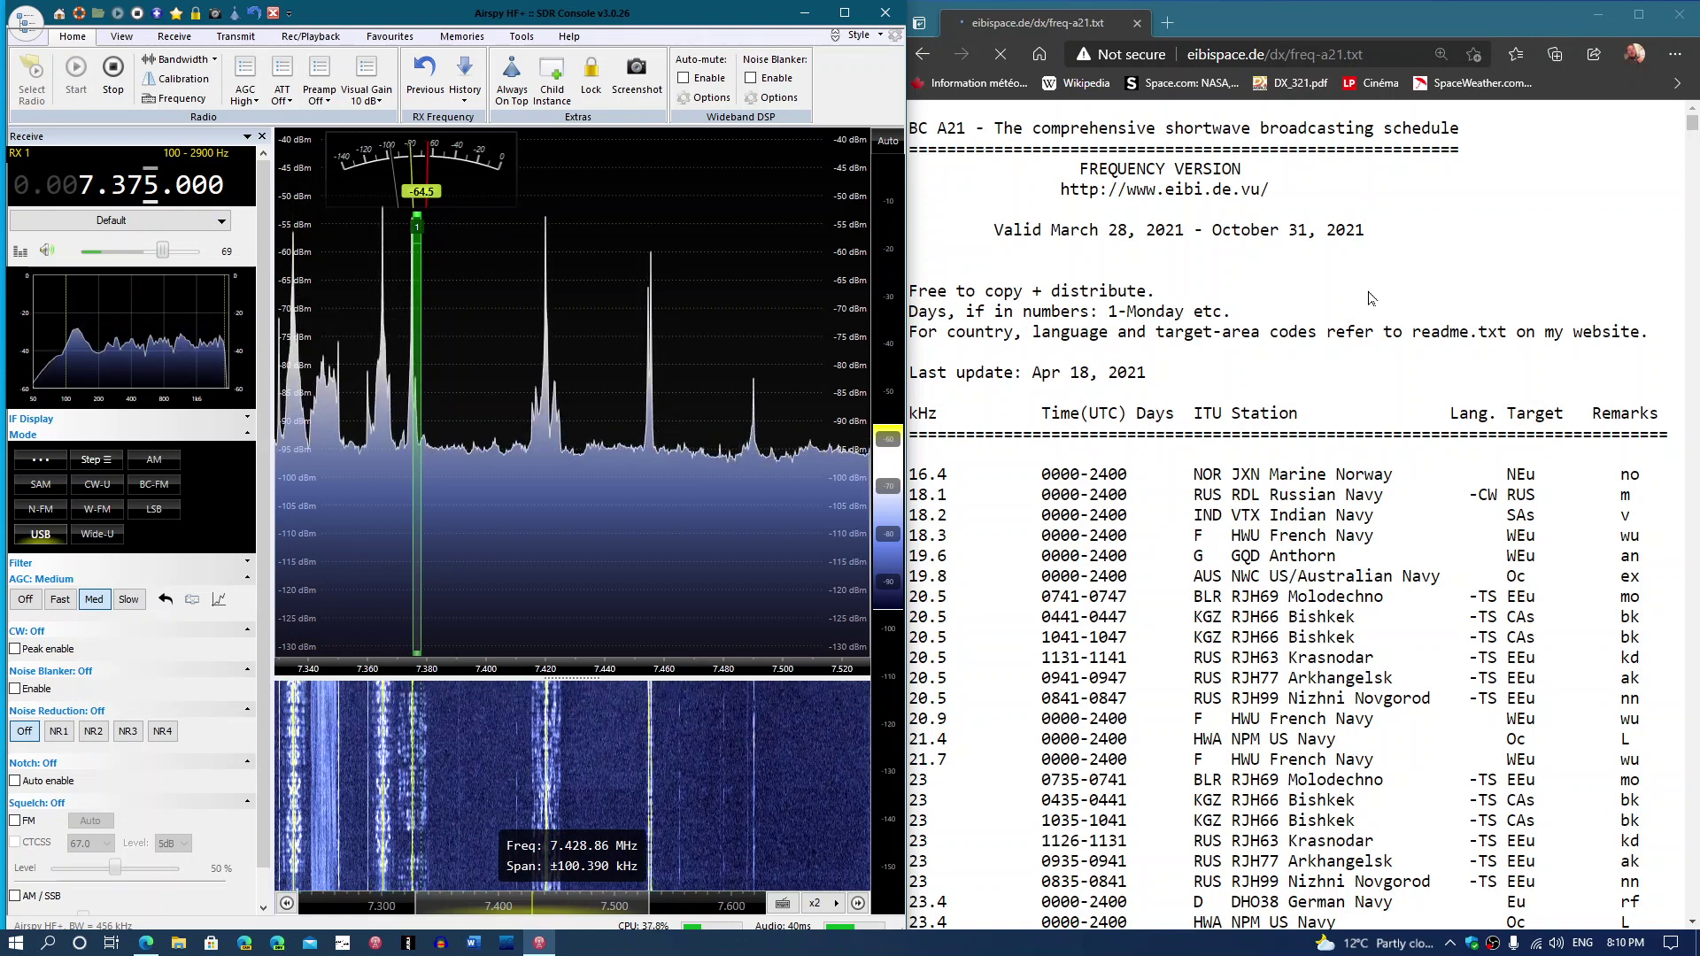
Step: Dismiss the accidental frequency entry box and bring the schedule page to the front
{"action": "key", "text": "ctrl"}
{"action": "key", "text": "ctrl"}
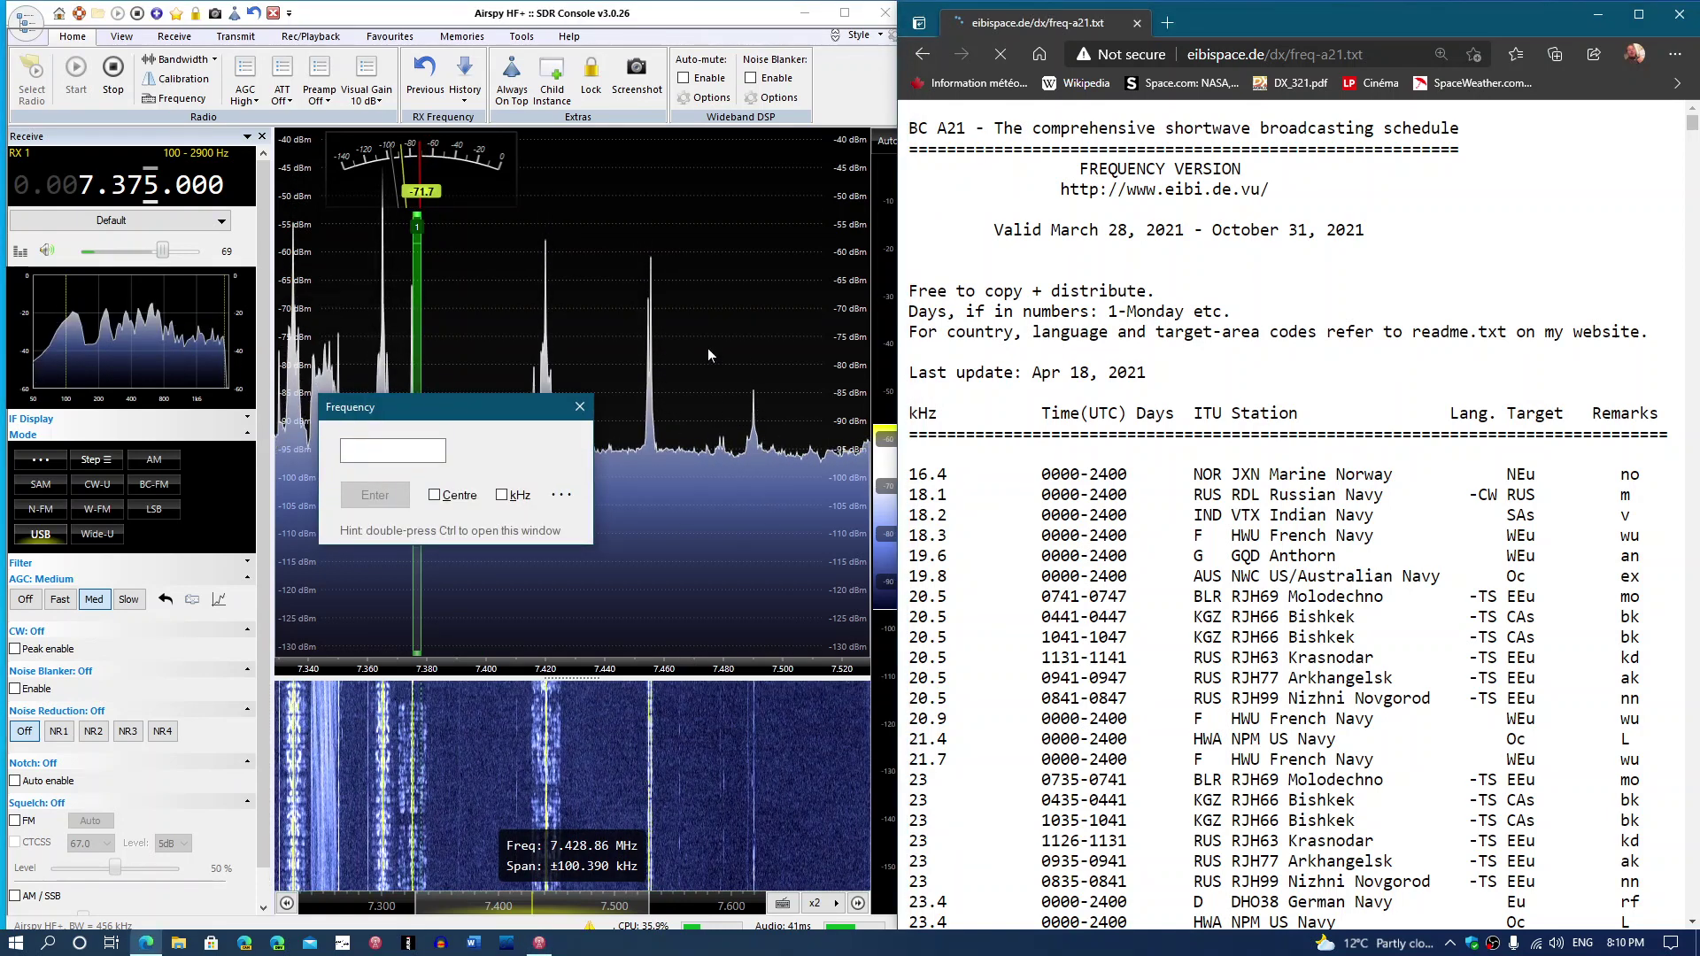
{"action": "key", "text": "Escape"}
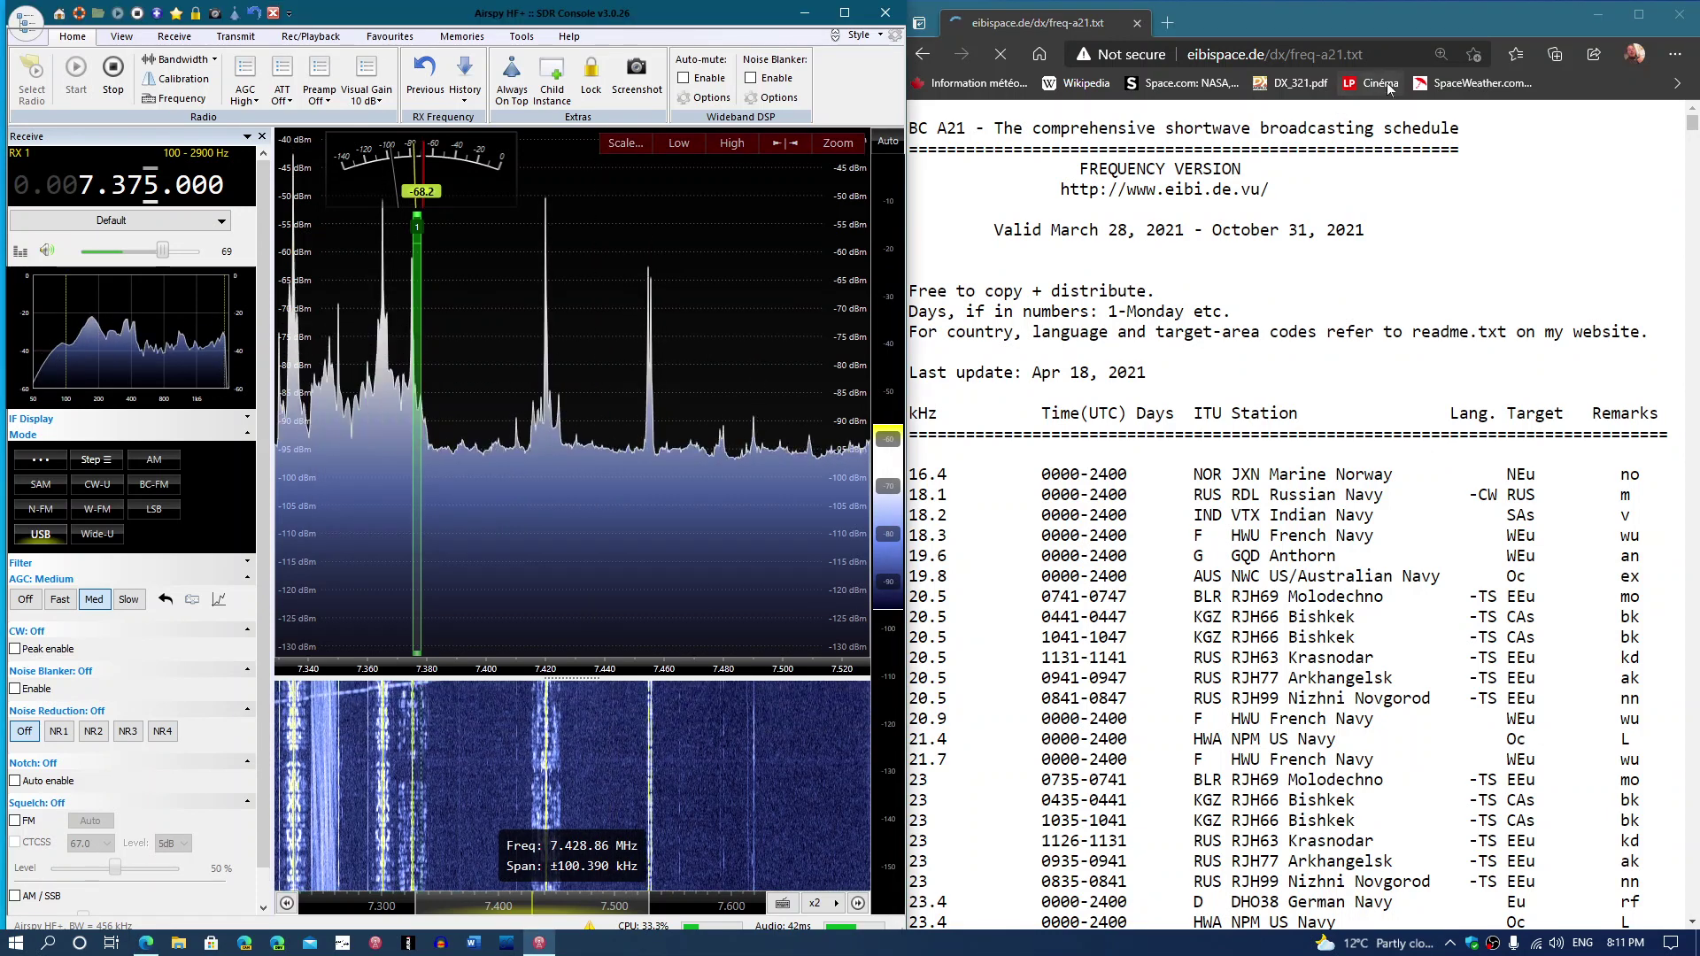
{"action": "left_click", "coordinate": [1379, 33]}
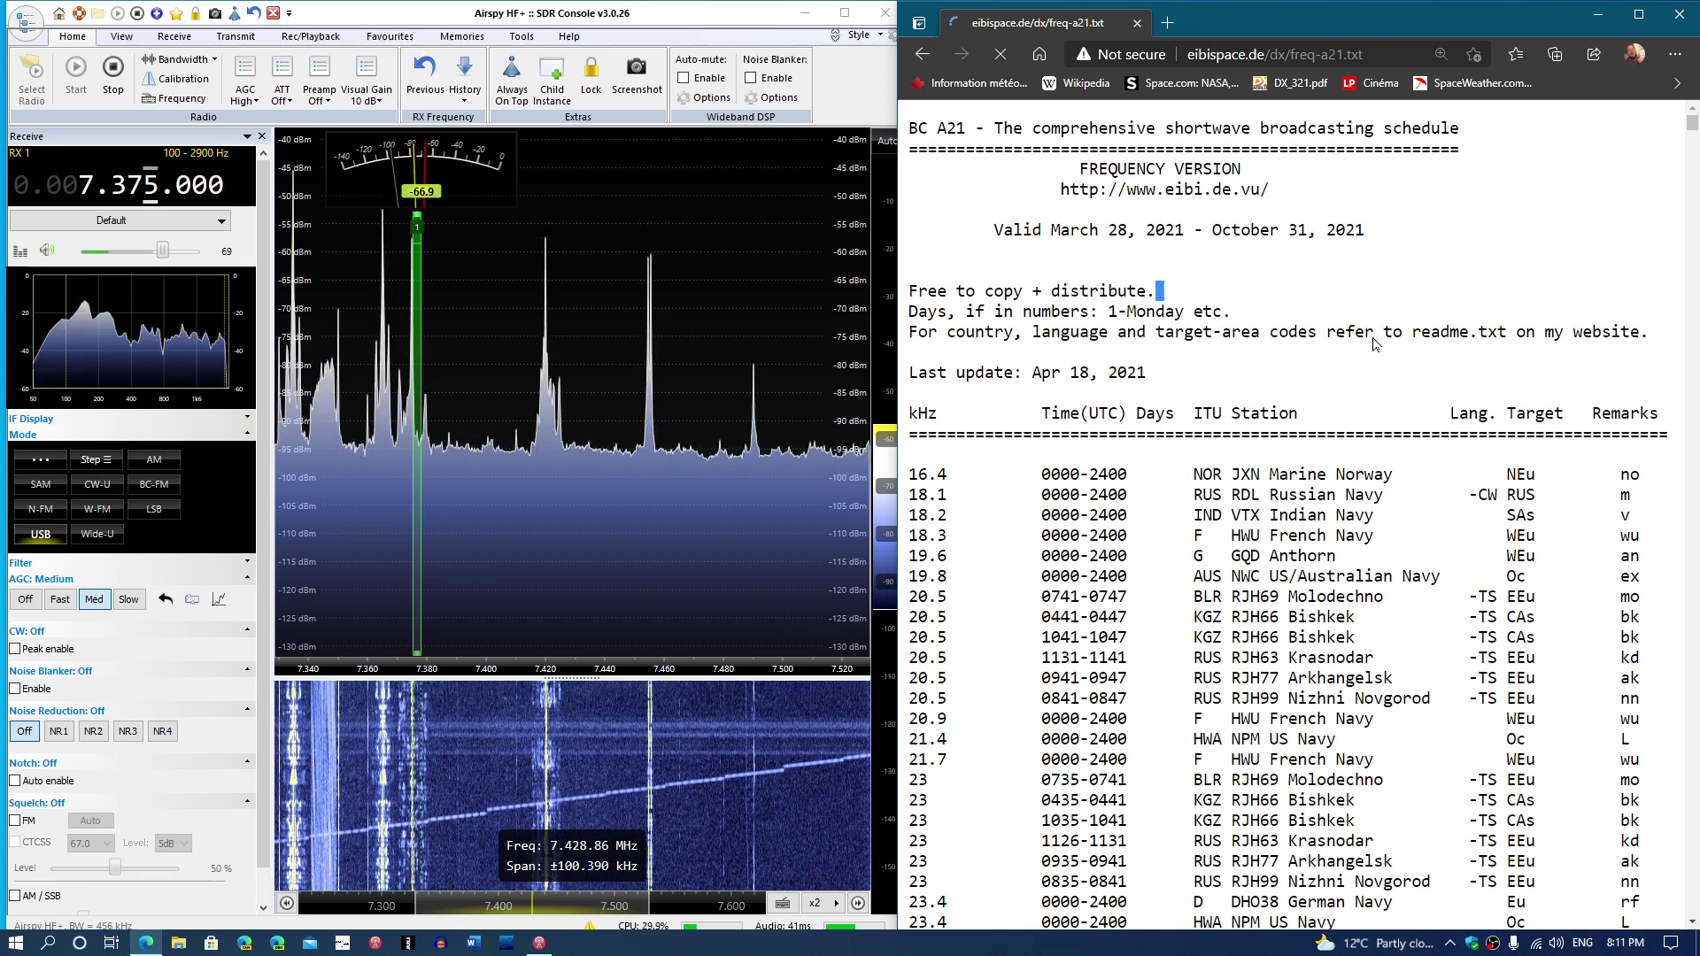
Step: Find 7375 in the freq-a21.txt schedule, bringing up all seven matching entries
{"action": "key", "text": "ctrl+f"}
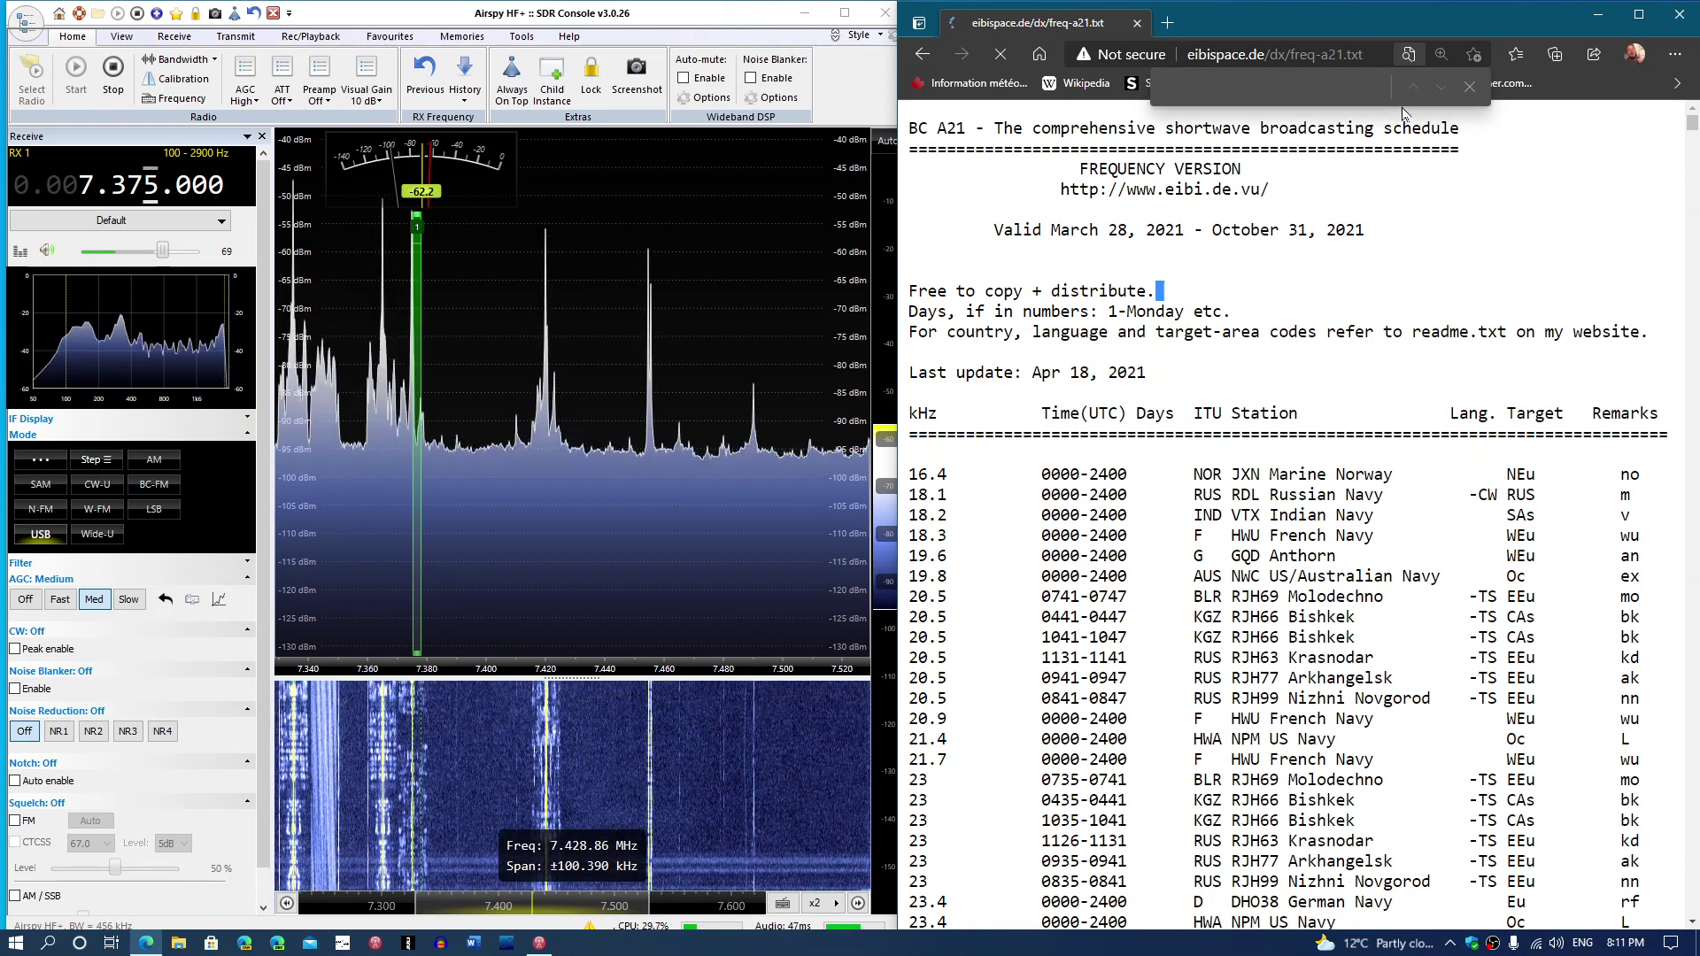
{"action": "type", "text": "7375"}
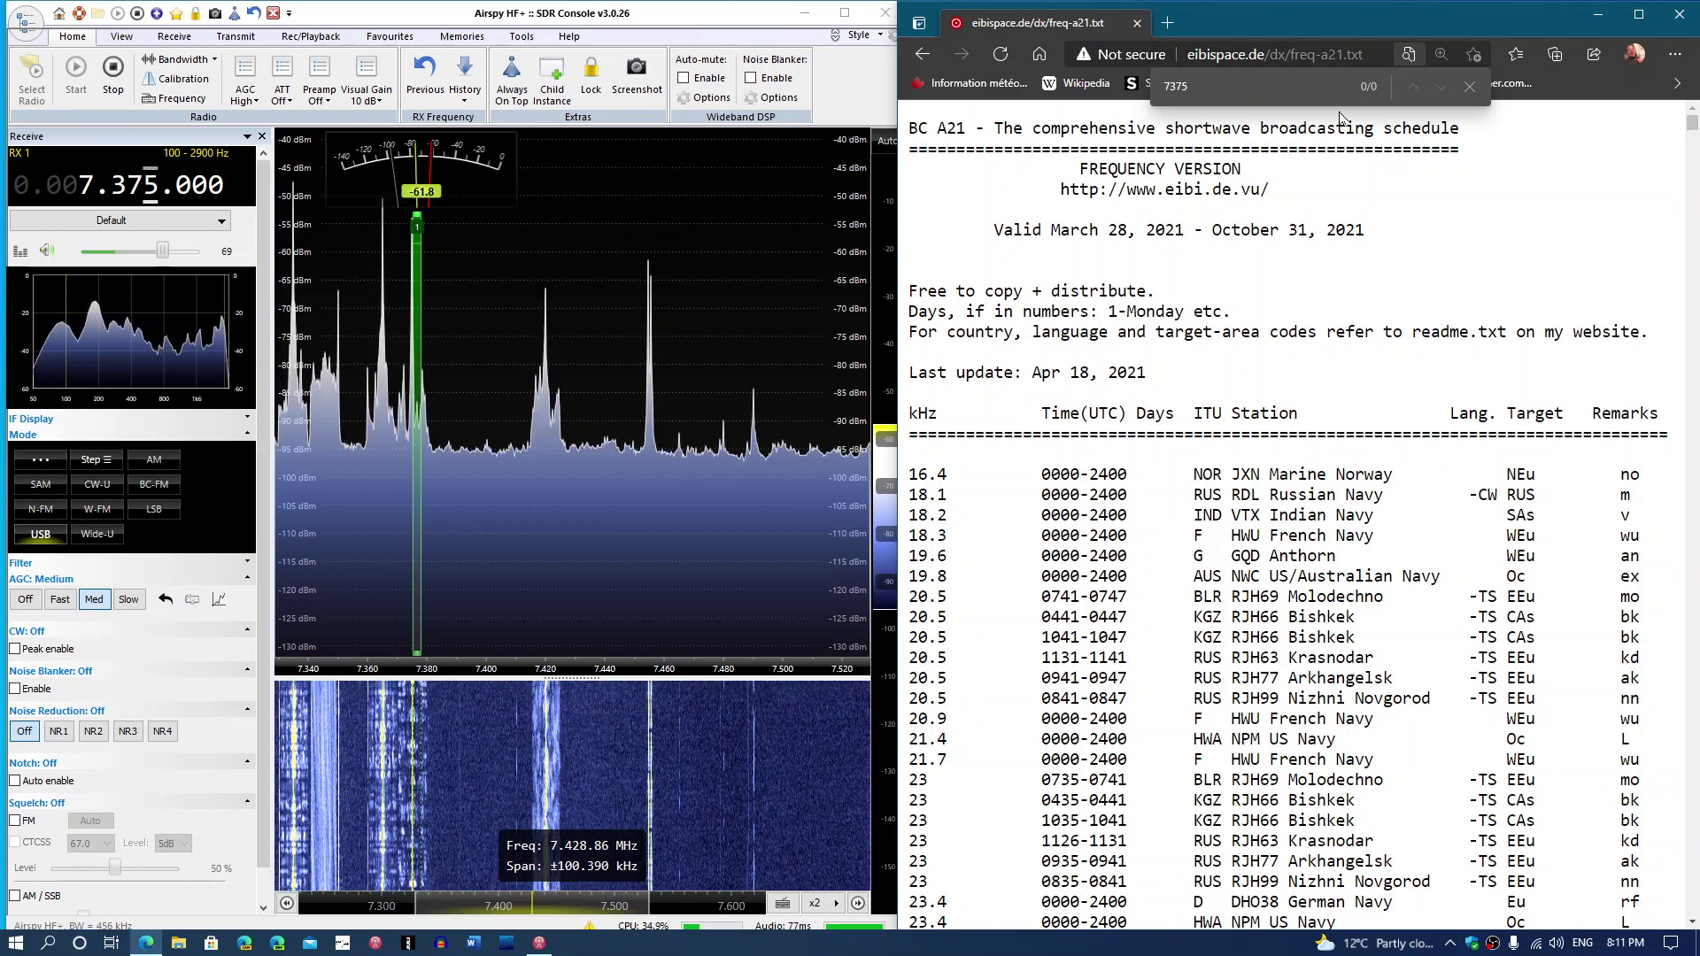
{"action": "key", "text": "BackSpace"}
{"action": "type", "text": "5"}
{"action": "key", "text": "BackSpace"}
{"action": "type", "text": "5"}
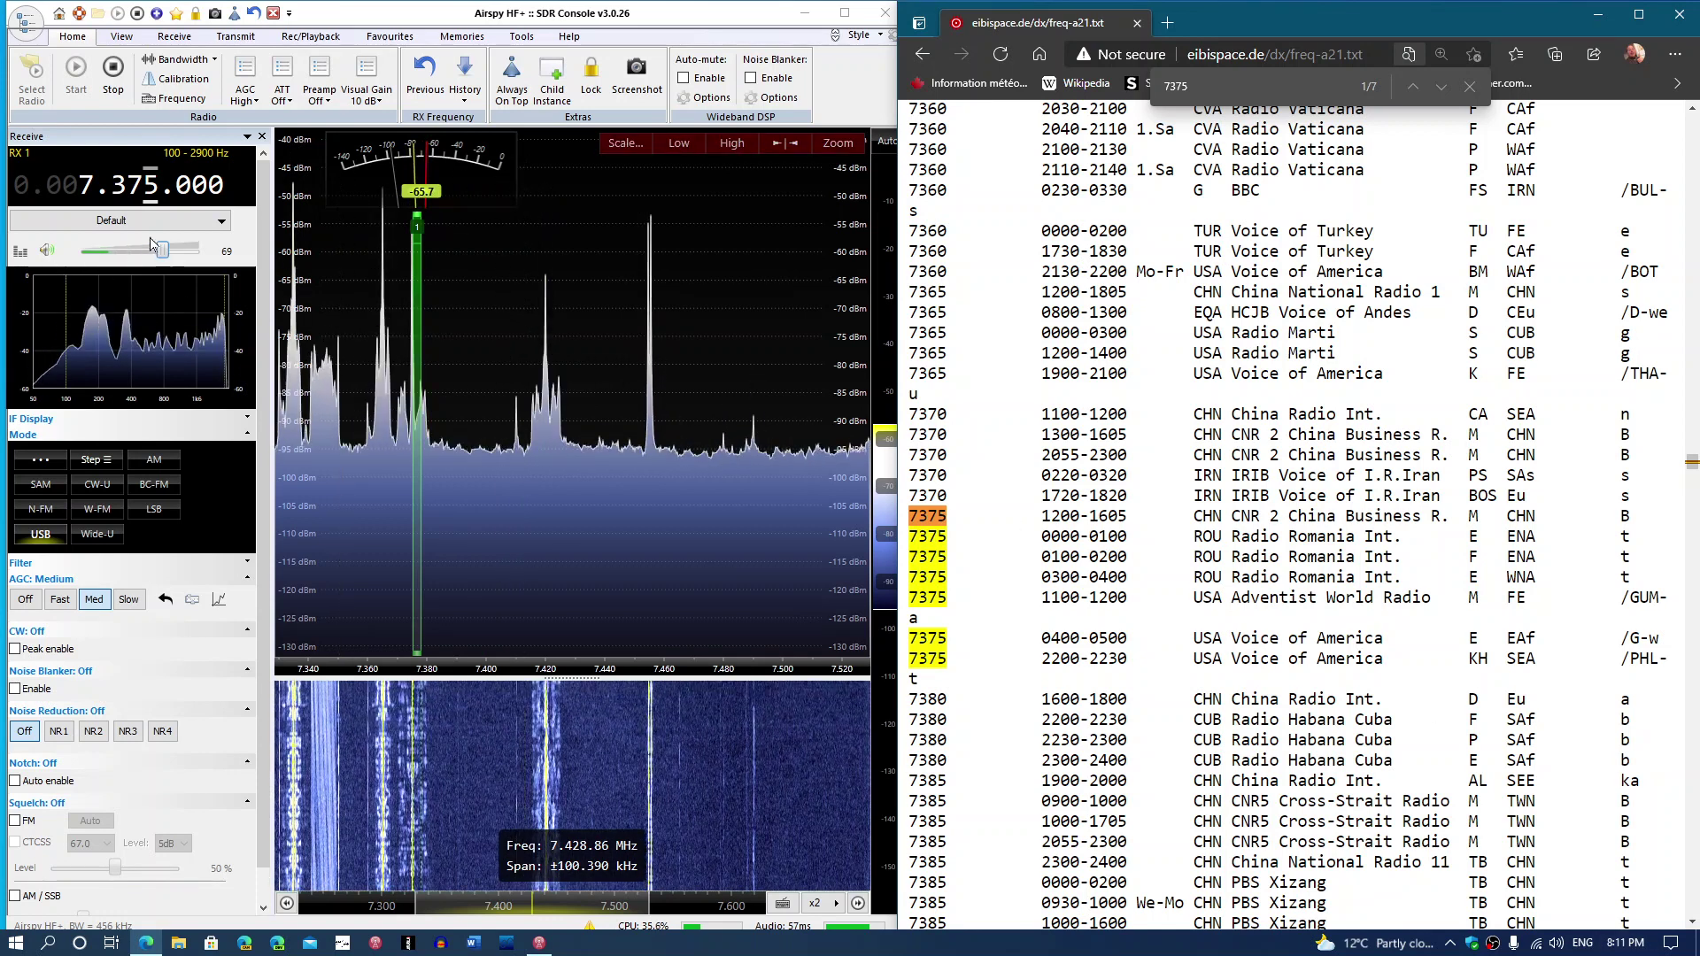
Step: Set volume to 82, enable NR3 noise reduction, and highlight the 7375 Radio Romania Int. row
{"action": "left_click", "coordinate": [179, 254]}
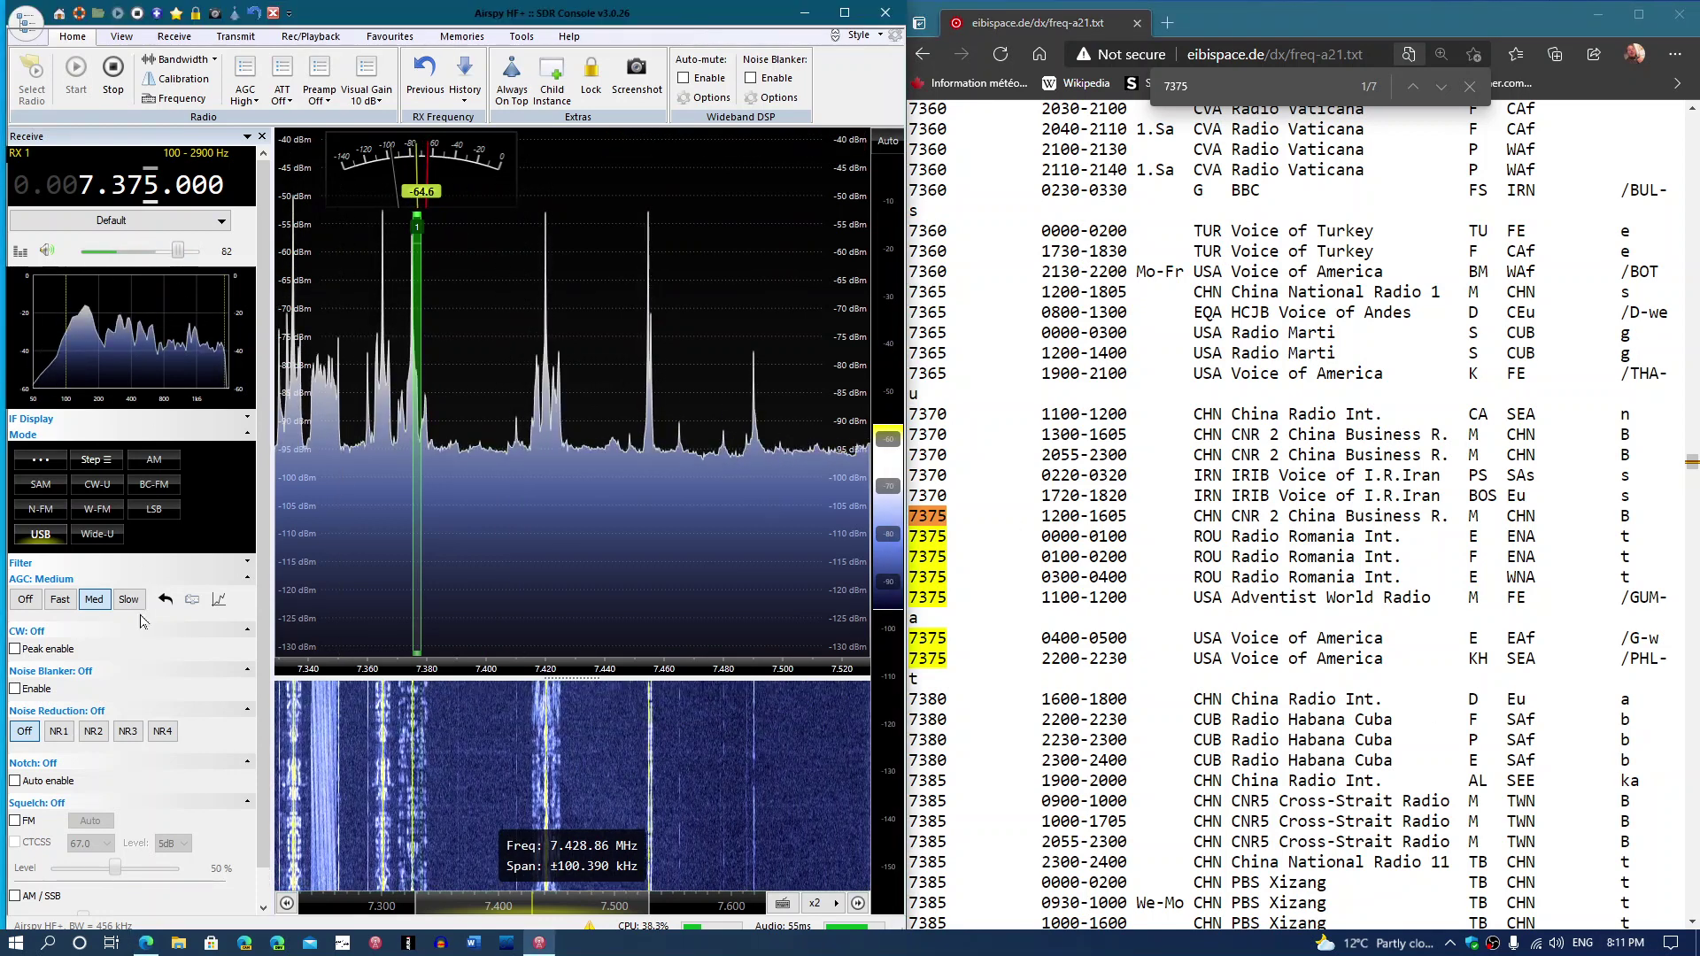
{"action": "left_click", "coordinate": [128, 733]}
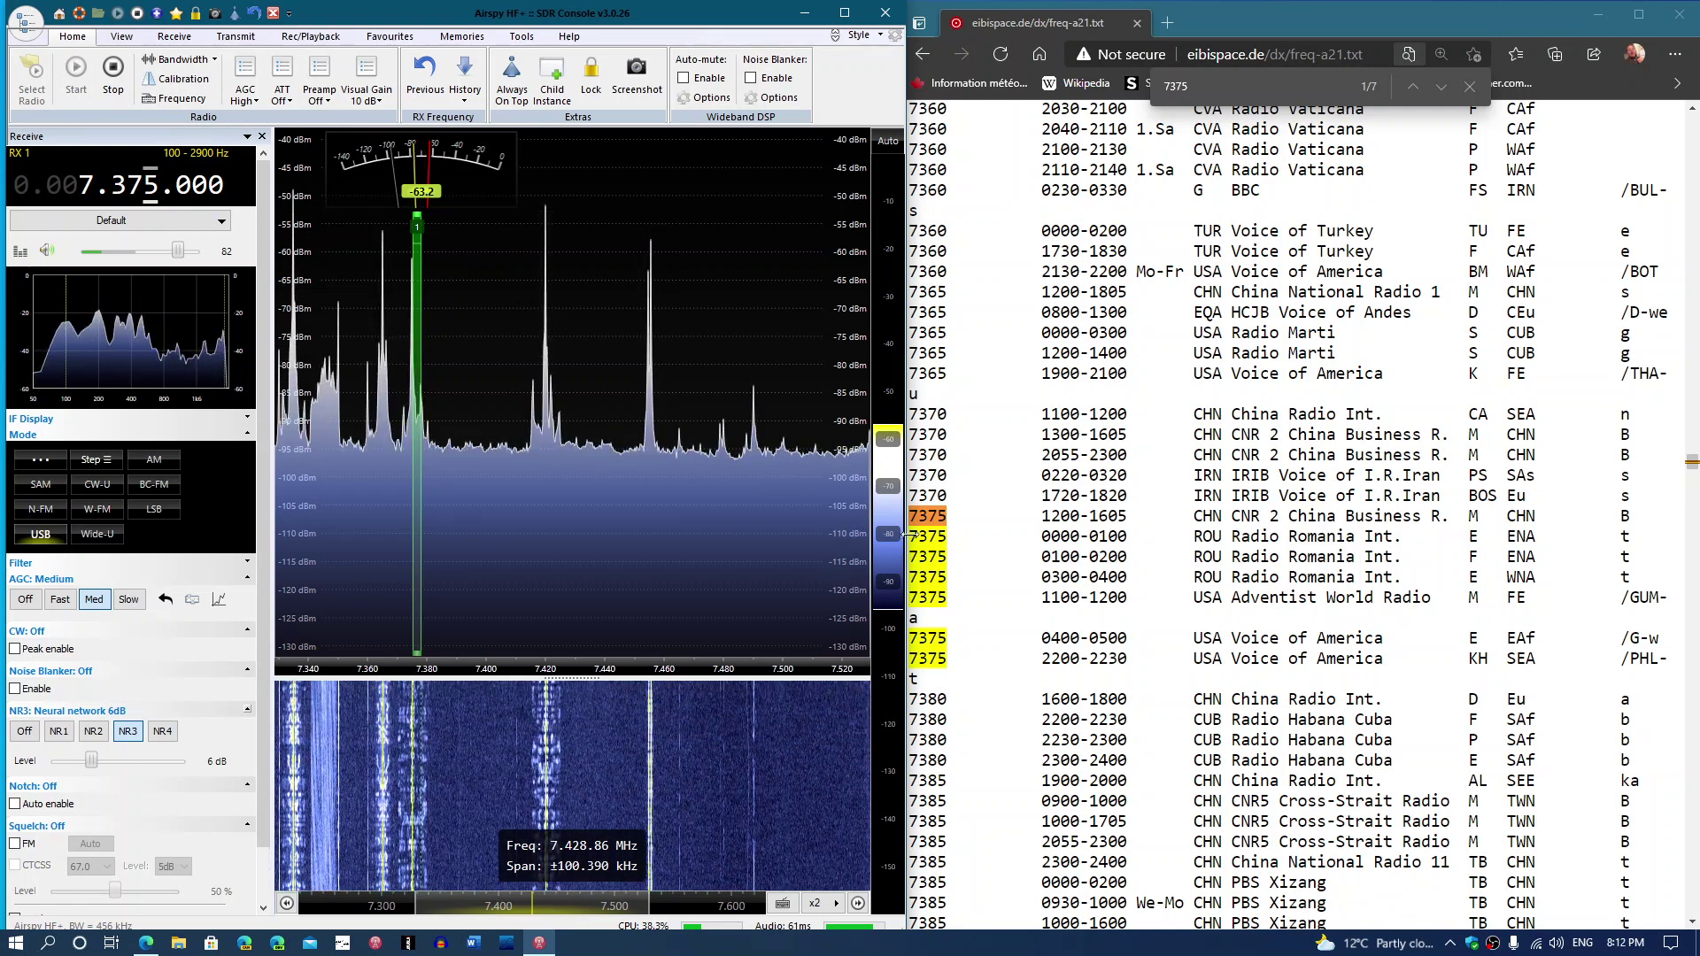
{"action": "left_click_drag", "start_coordinate": [910, 536], "coordinate": [1636, 547]}
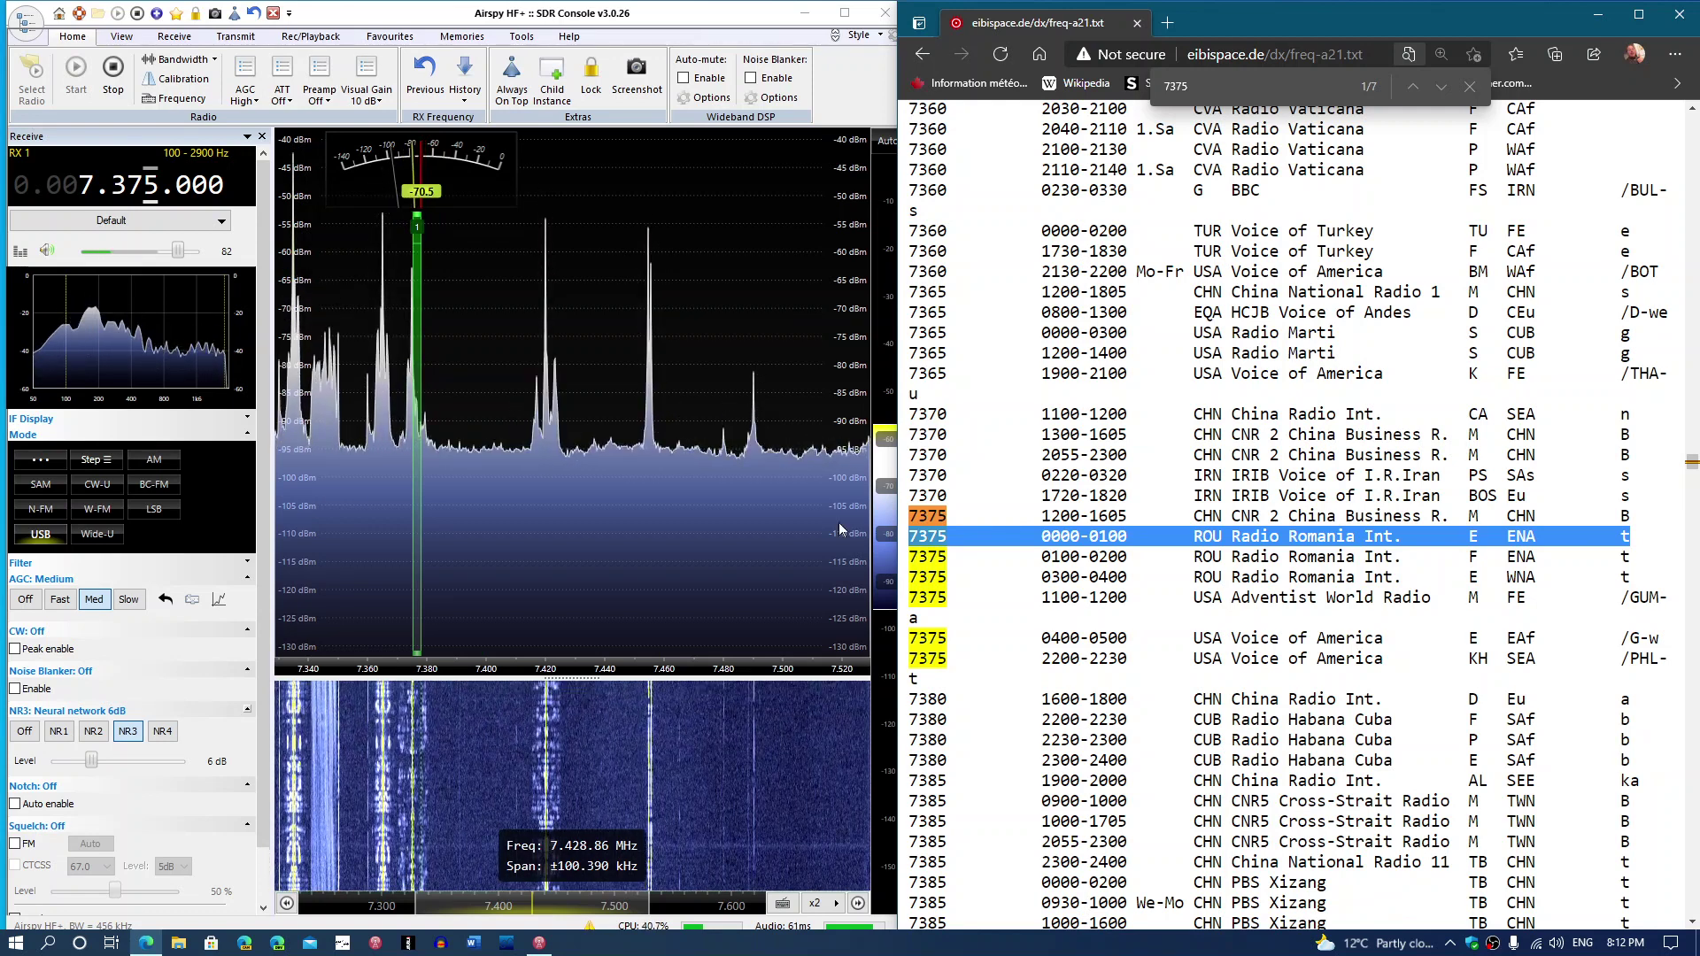
Step: Select the 7375 kHz Radio Romania Int. 0000-0100 UTC row in the schedule
{"action": "scroll", "coordinate": [162, 251], "scroll_direction": "down", "scroll_amount": 7}
{"action": "left_click", "coordinate": [522, 272]}
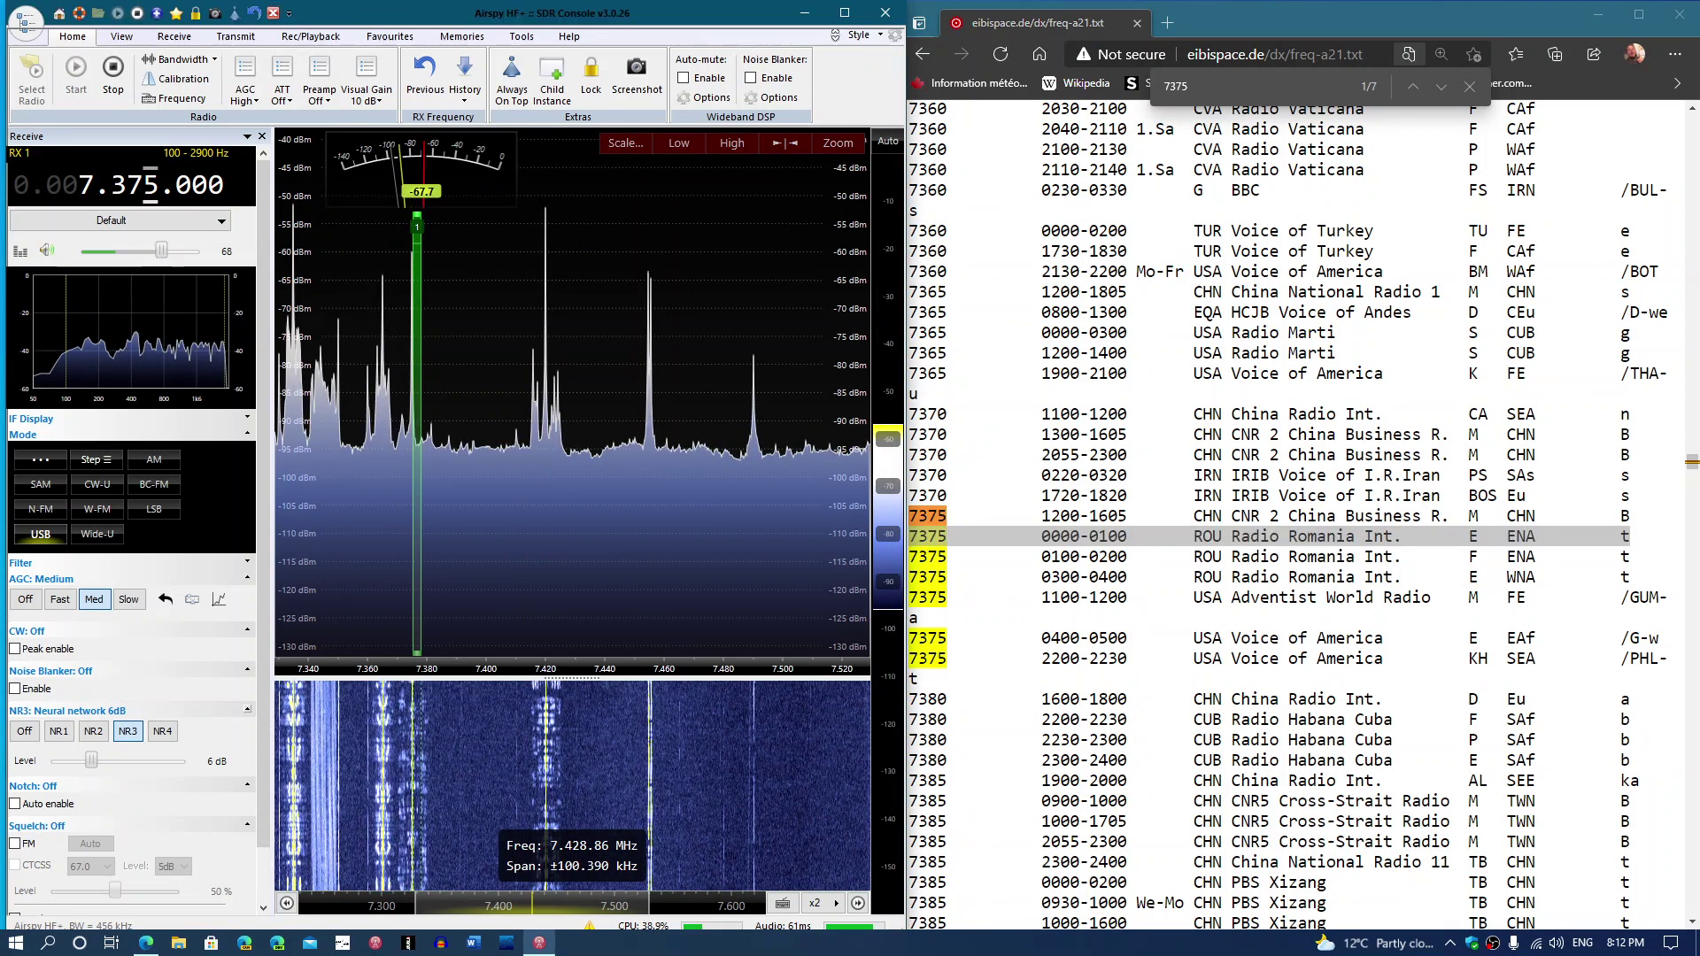
{"action": "key", "text": "alt+Tab"}
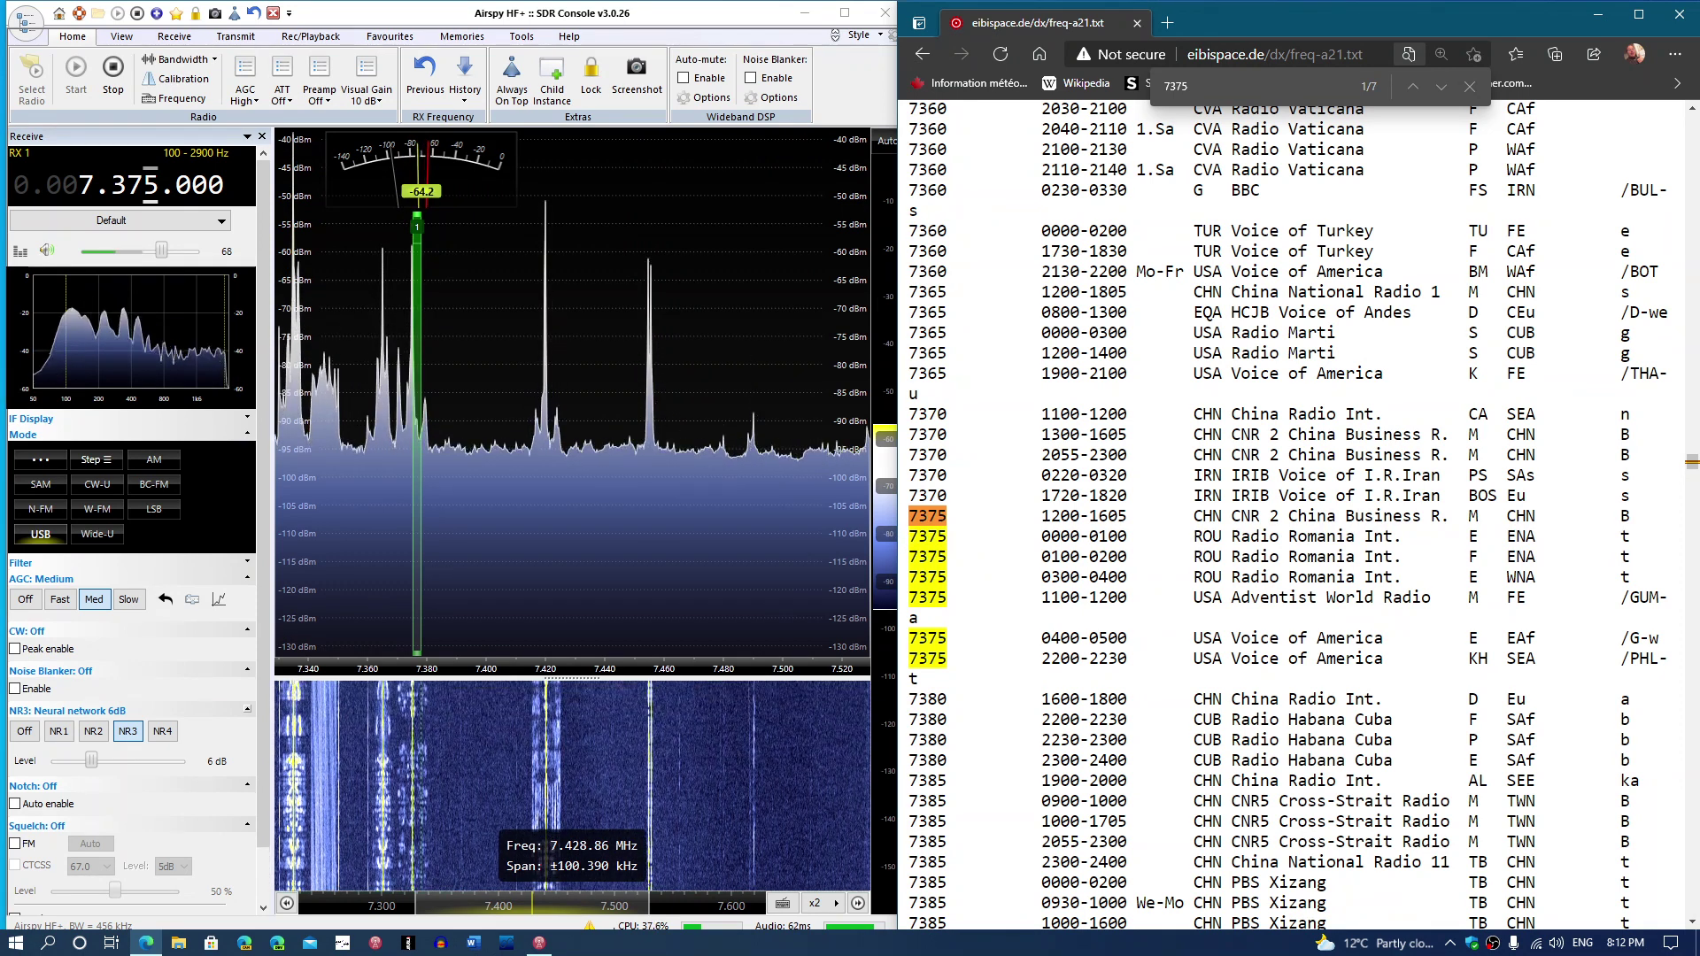
{"action": "left_click_drag", "start_coordinate": [910, 536], "coordinate": [1659, 553]}
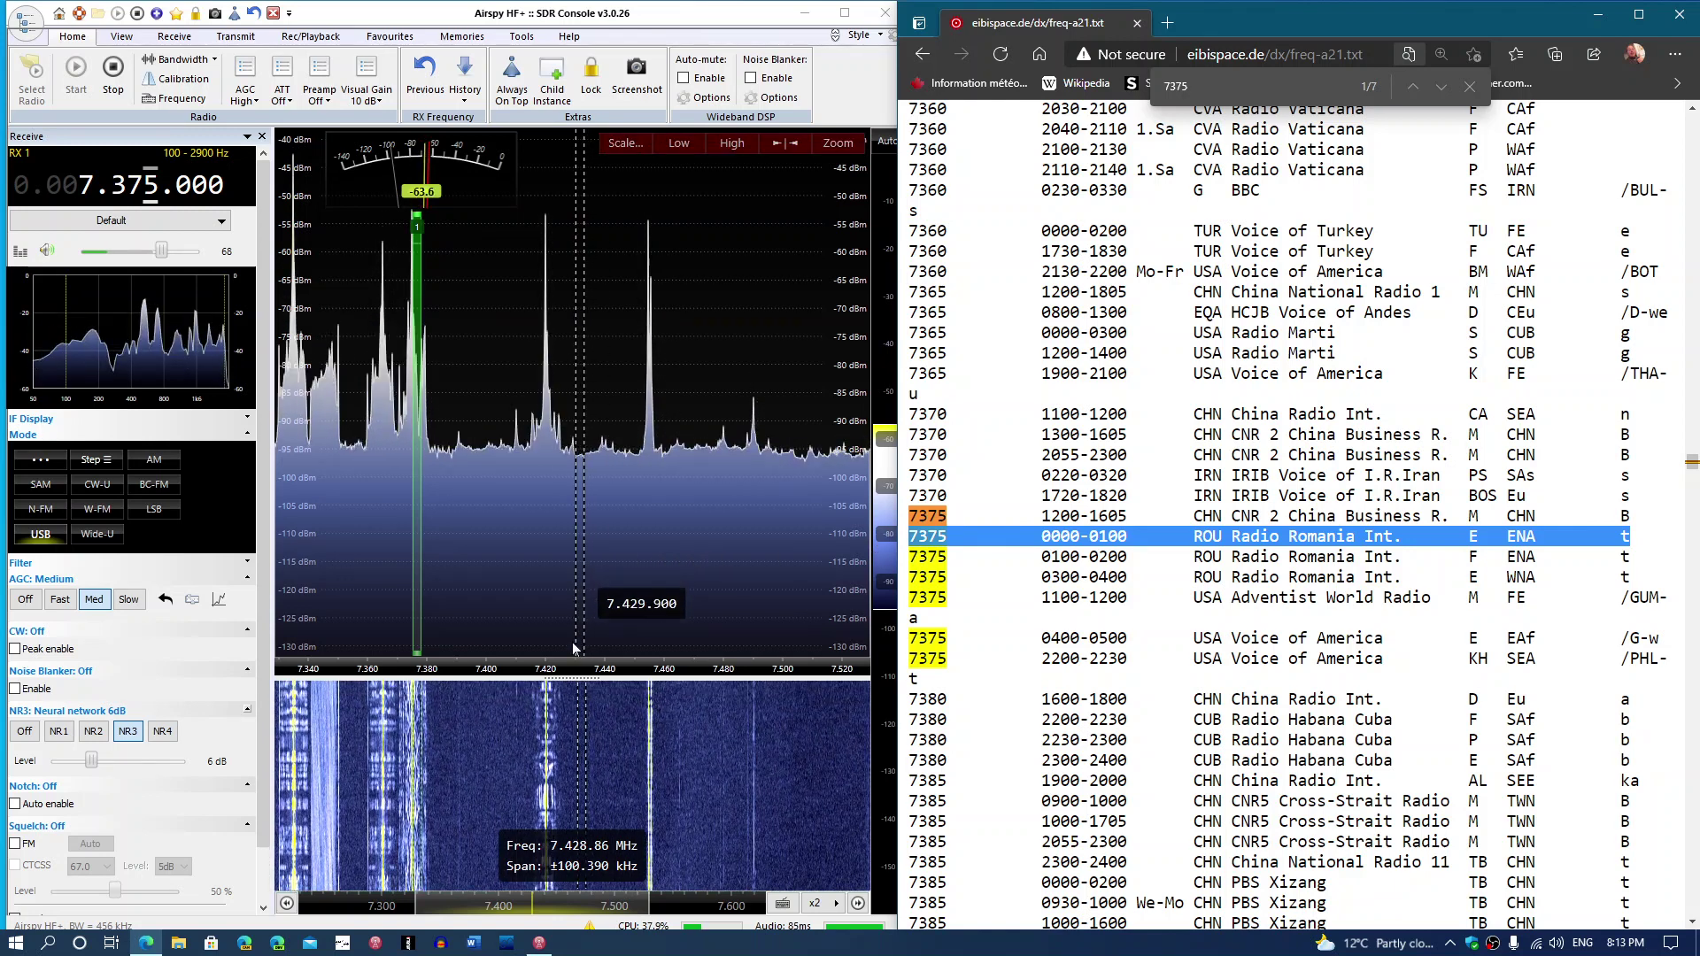
Step: Tune to 7.420 MHz in AM with volume 81 and the filter narrowed to ±3912 Hz
{"action": "left_click", "coordinate": [546, 732]}
{"action": "left_click", "coordinate": [547, 732]}
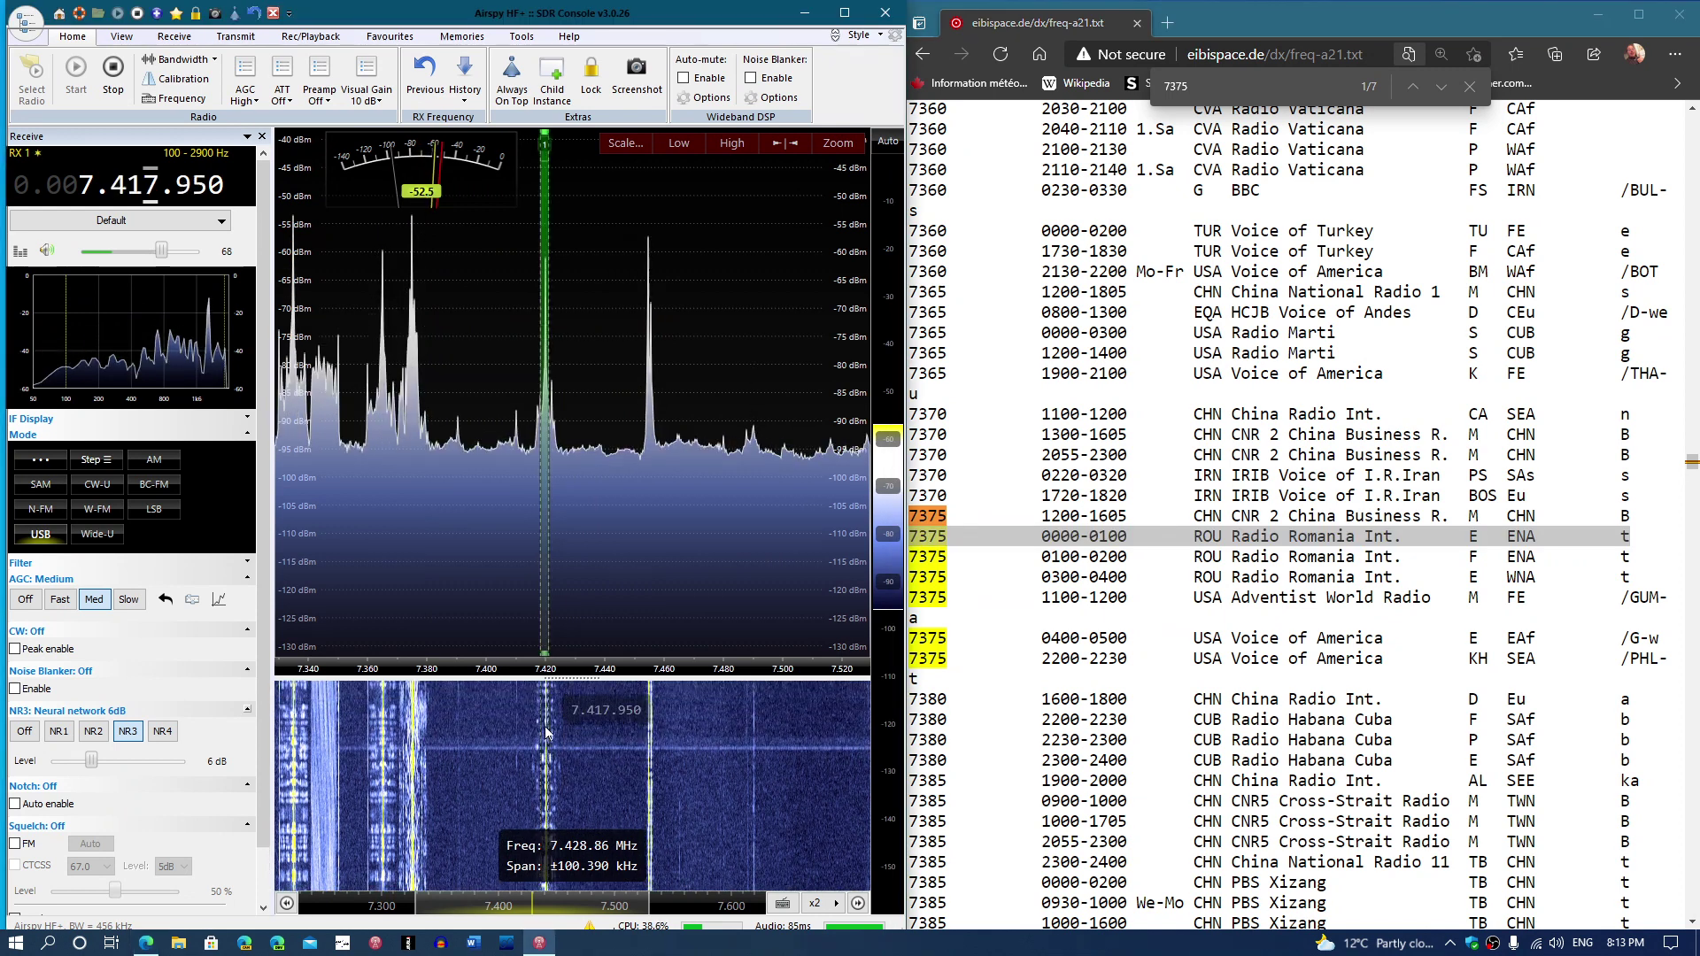
{"action": "left_click", "coordinate": [156, 460]}
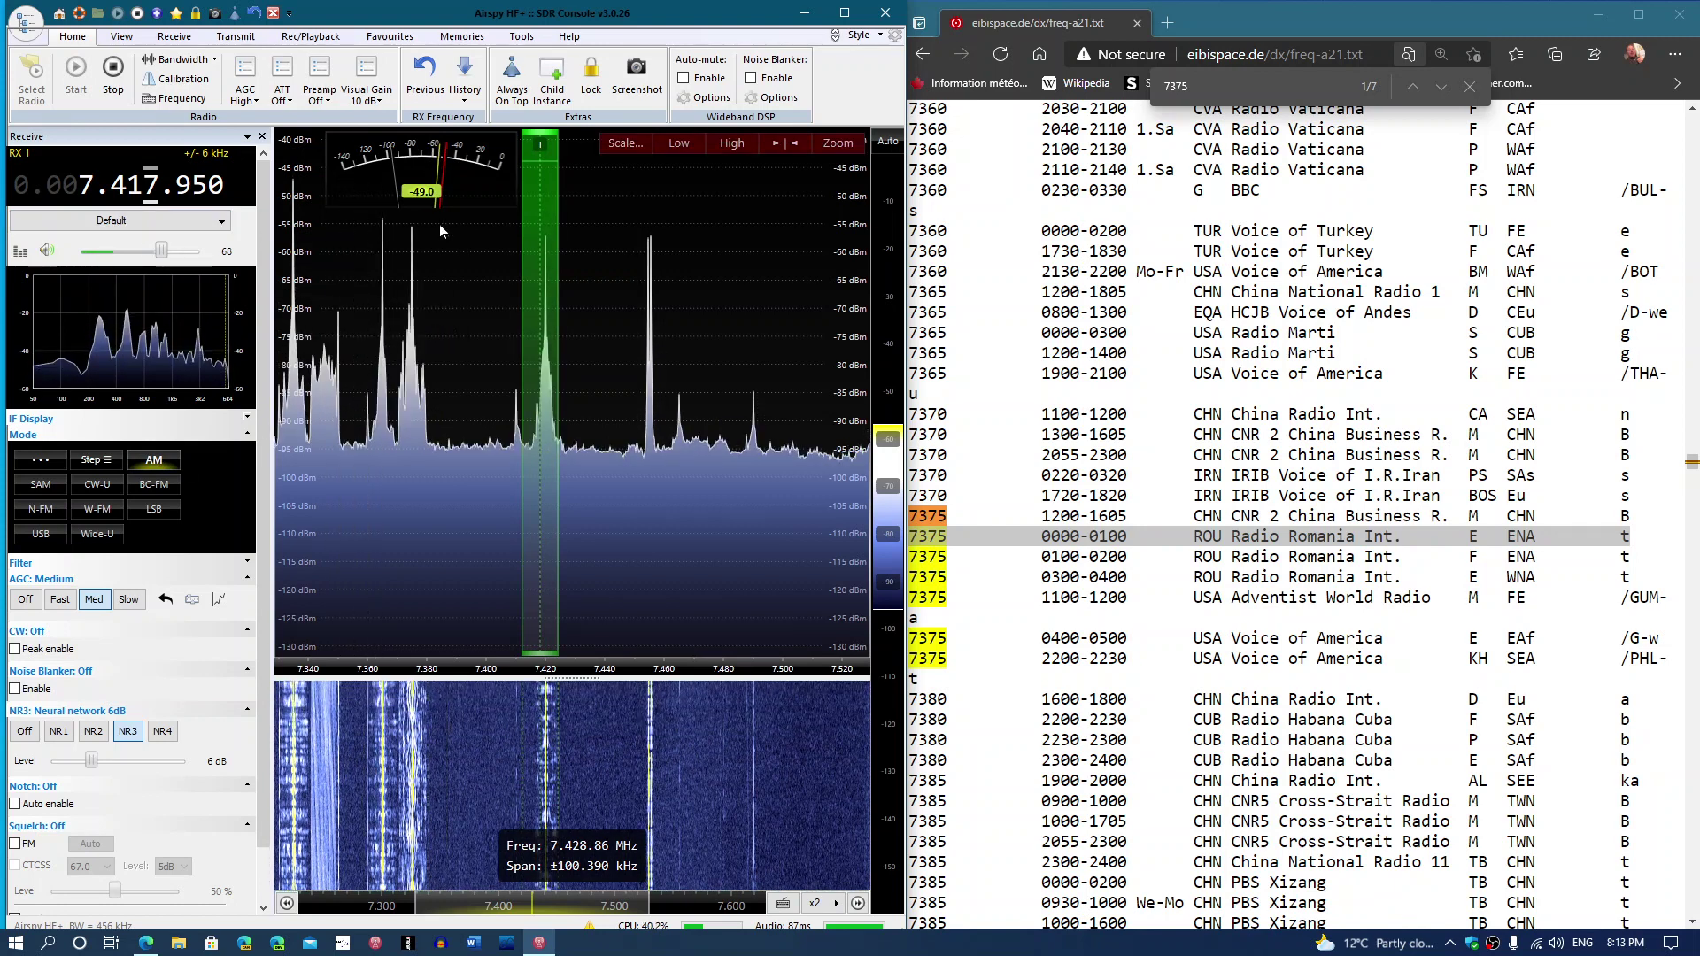
{"action": "left_click", "coordinate": [457, 605]}
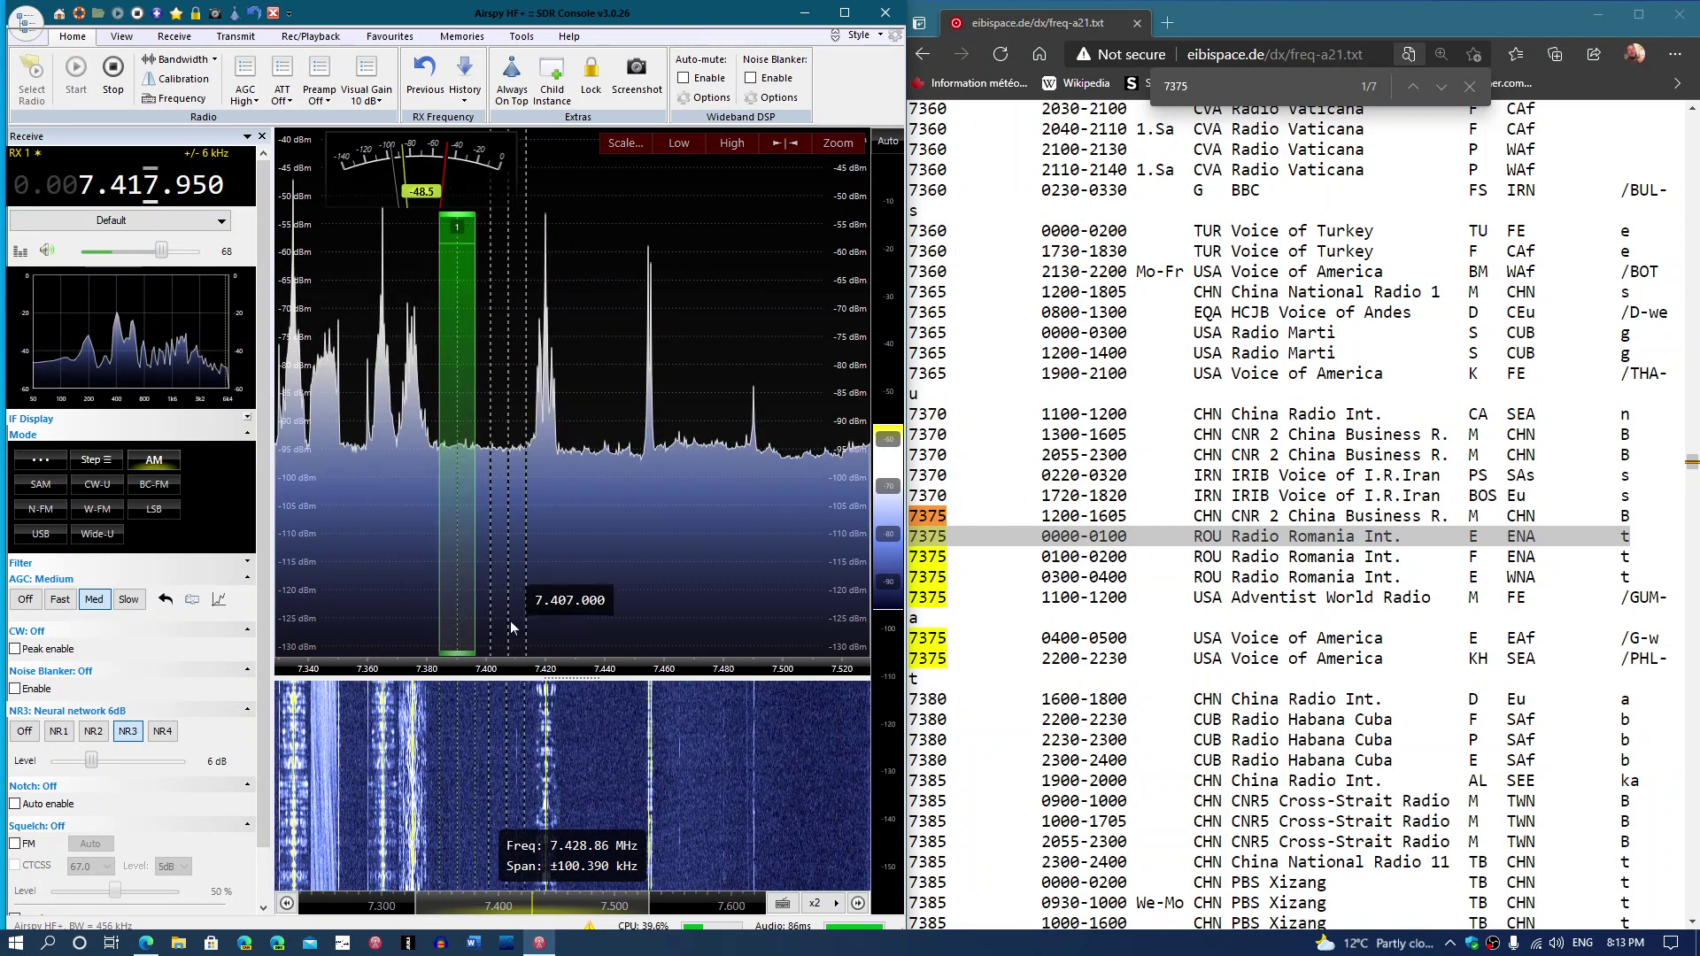
{"action": "left_click", "coordinate": [548, 704]}
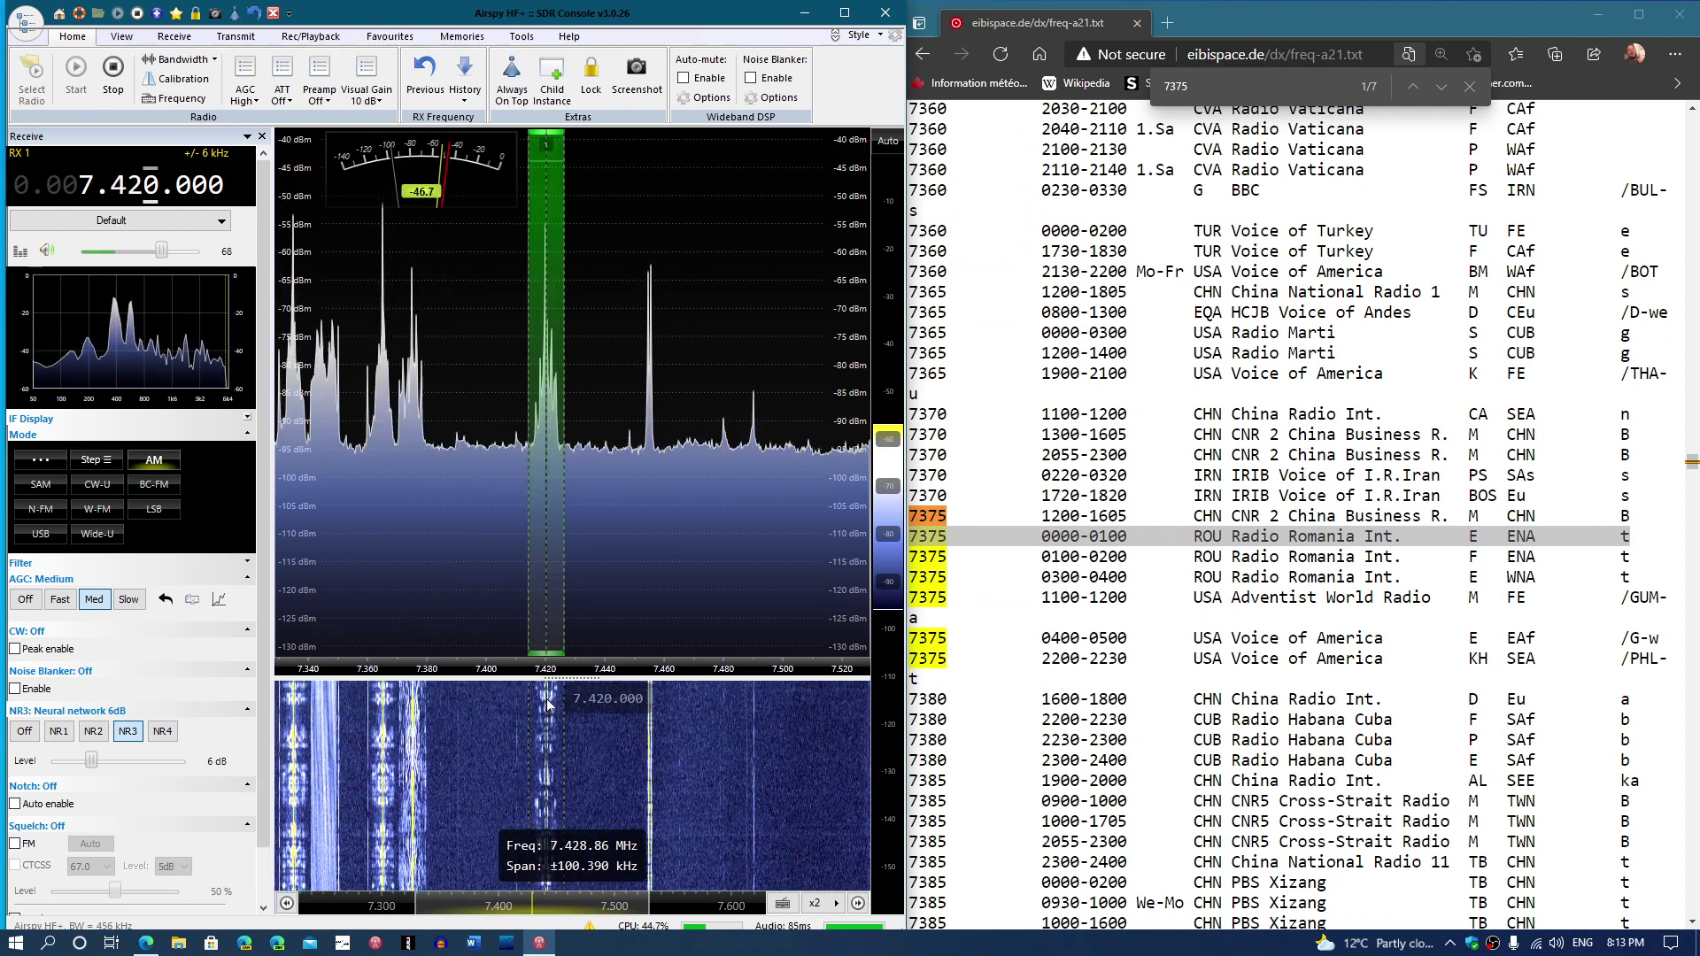
{"action": "left_click_drag", "start_coordinate": [169, 252], "coordinate": [185, 251]}
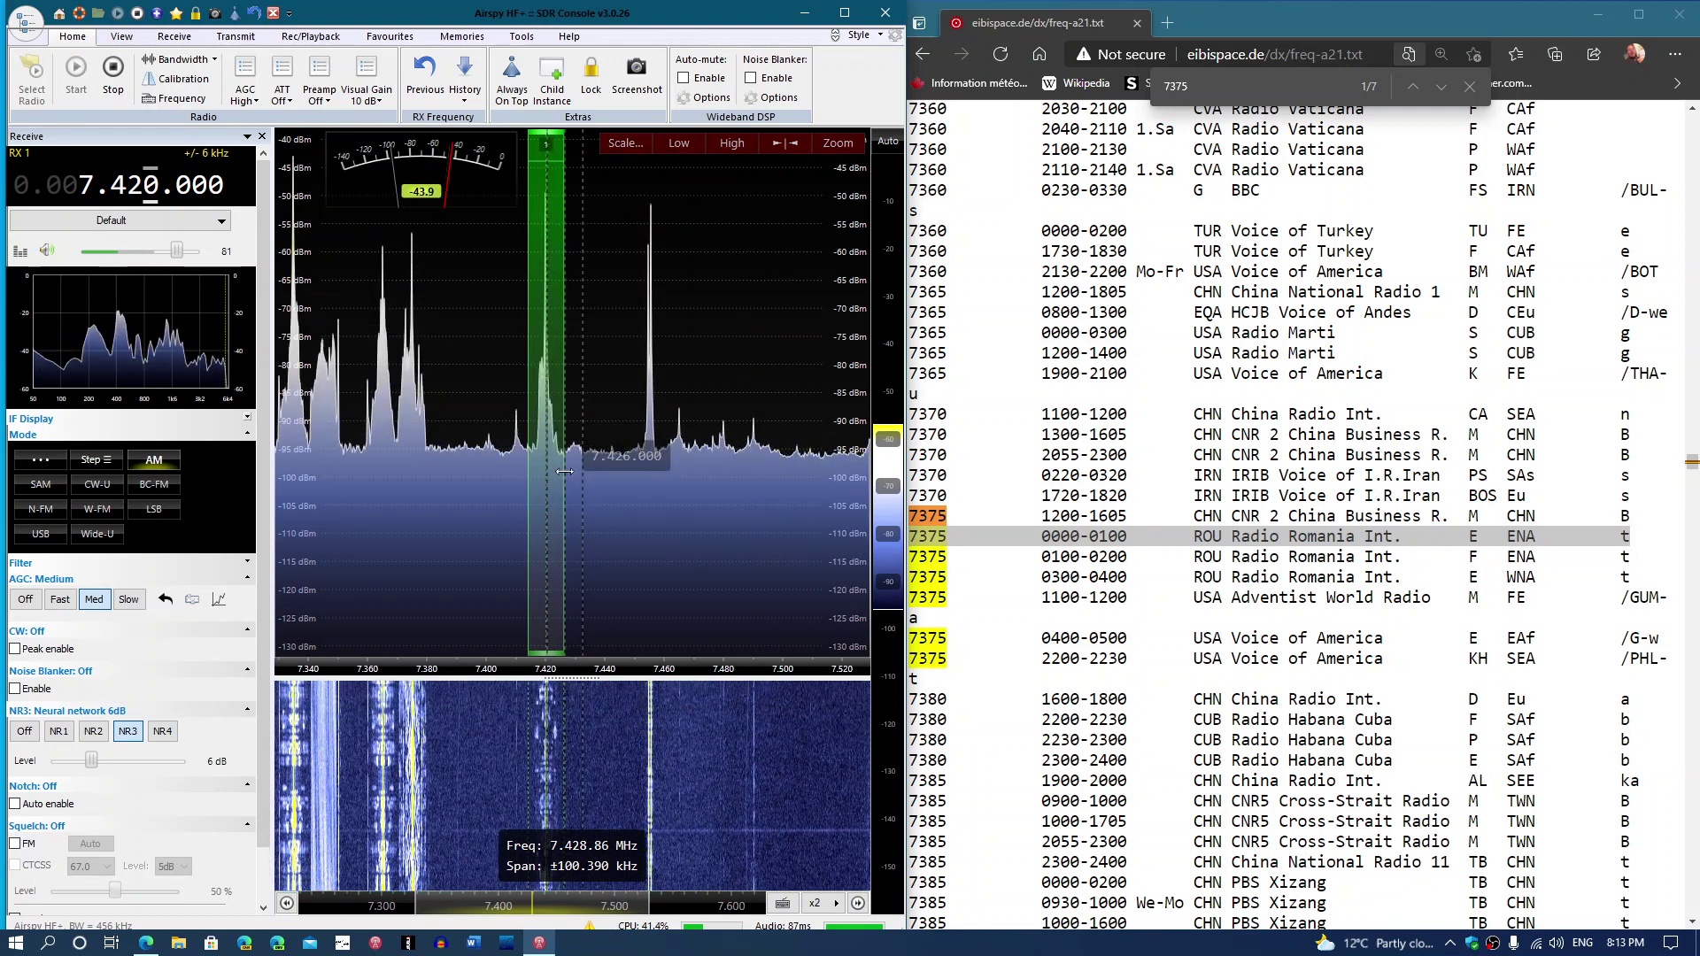
{"action": "left_click_drag", "start_coordinate": [564, 471], "coordinate": [557, 474]}
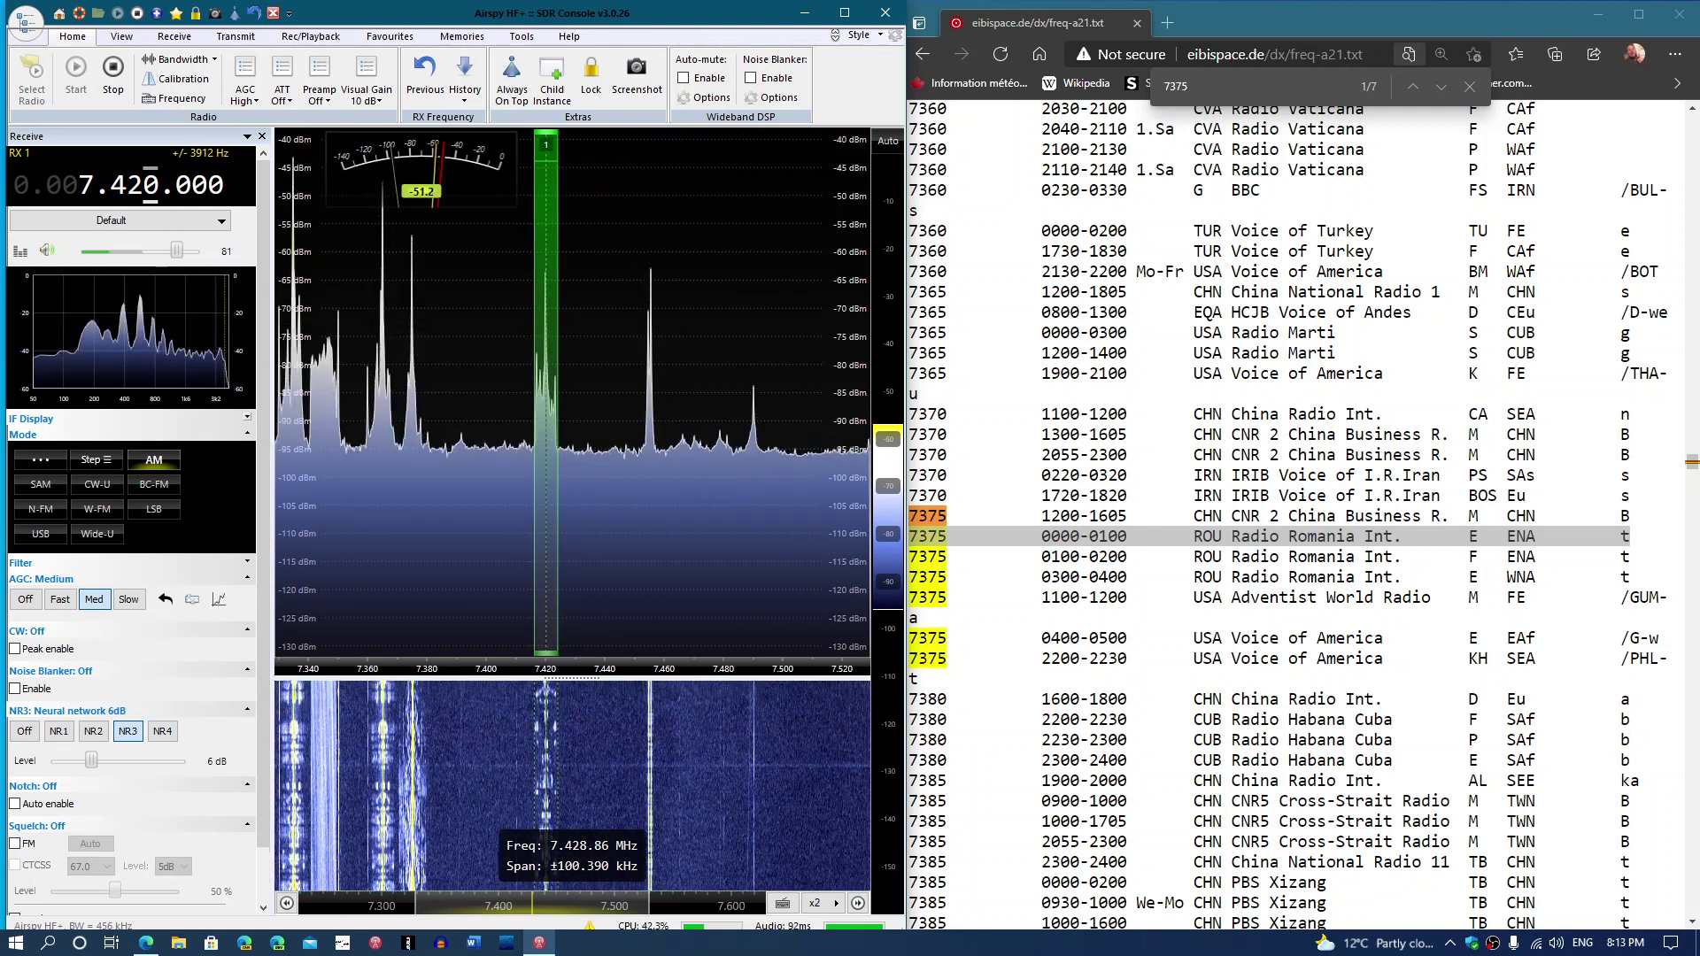
Step: Highlight the 7420 kHz Radio Romania Int. 0000-0200 row instead of PBS Nei Menggu
{"action": "scroll", "coordinate": [1399, 632], "scroll_direction": "down", "scroll_amount": 2}
{"action": "scroll", "coordinate": [1400, 632], "scroll_direction": "down", "scroll_amount": 15}
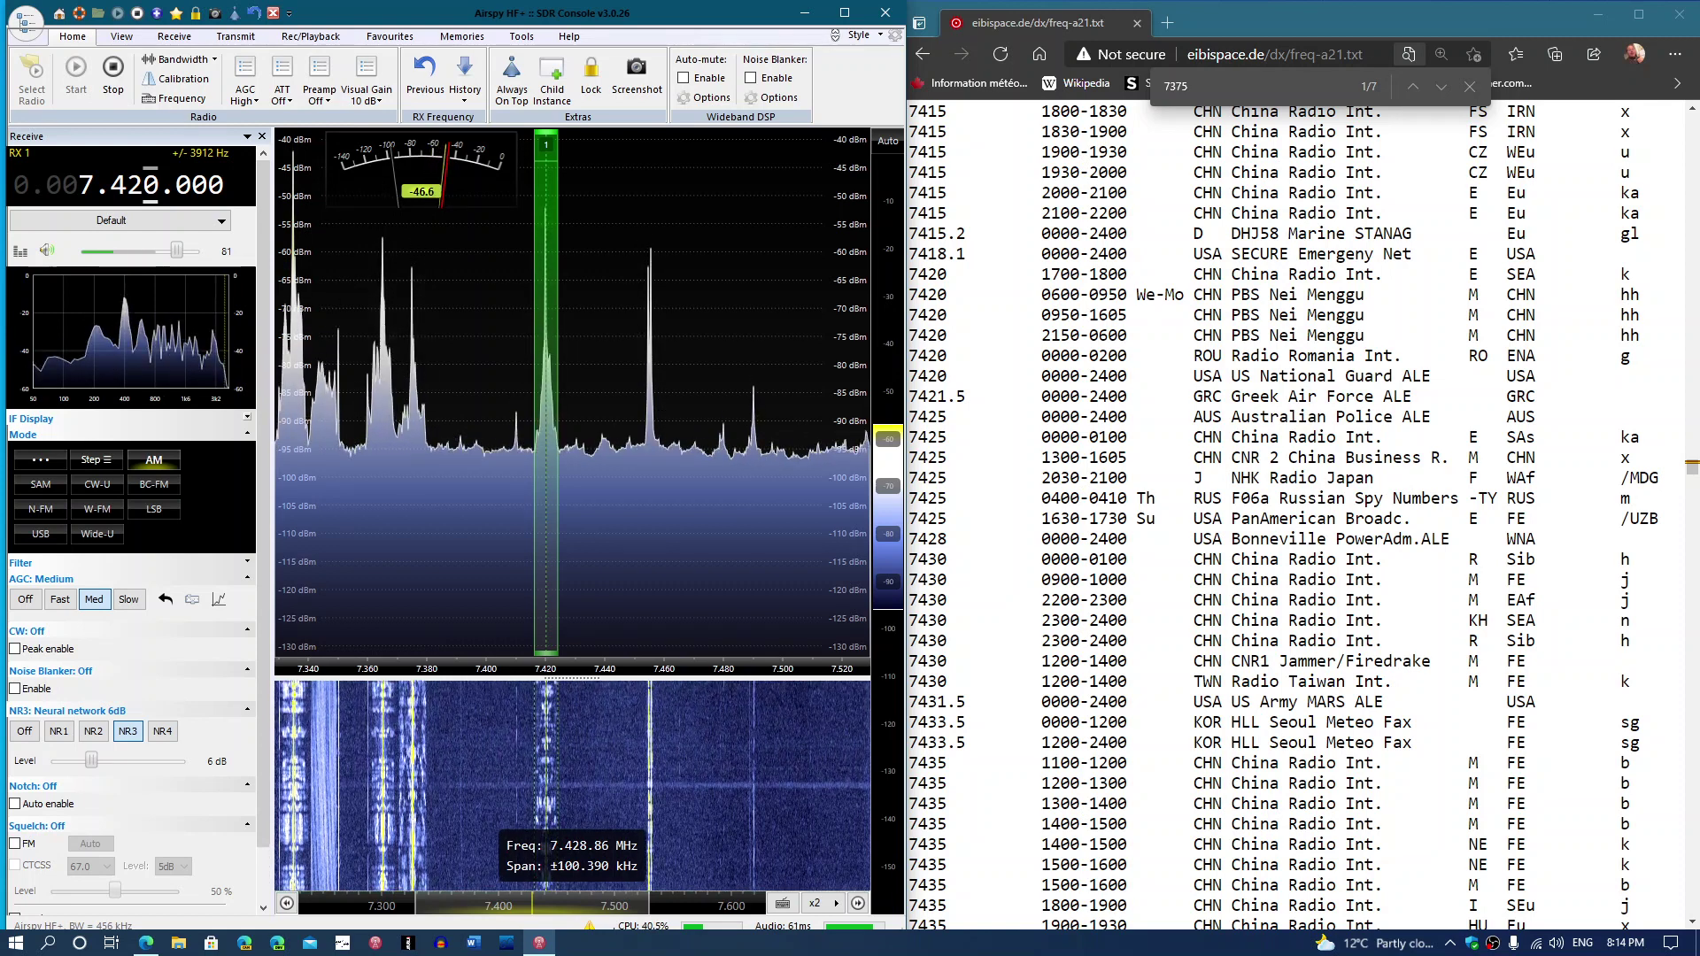
{"action": "left_click_drag", "start_coordinate": [918, 335], "coordinate": [1621, 337]}
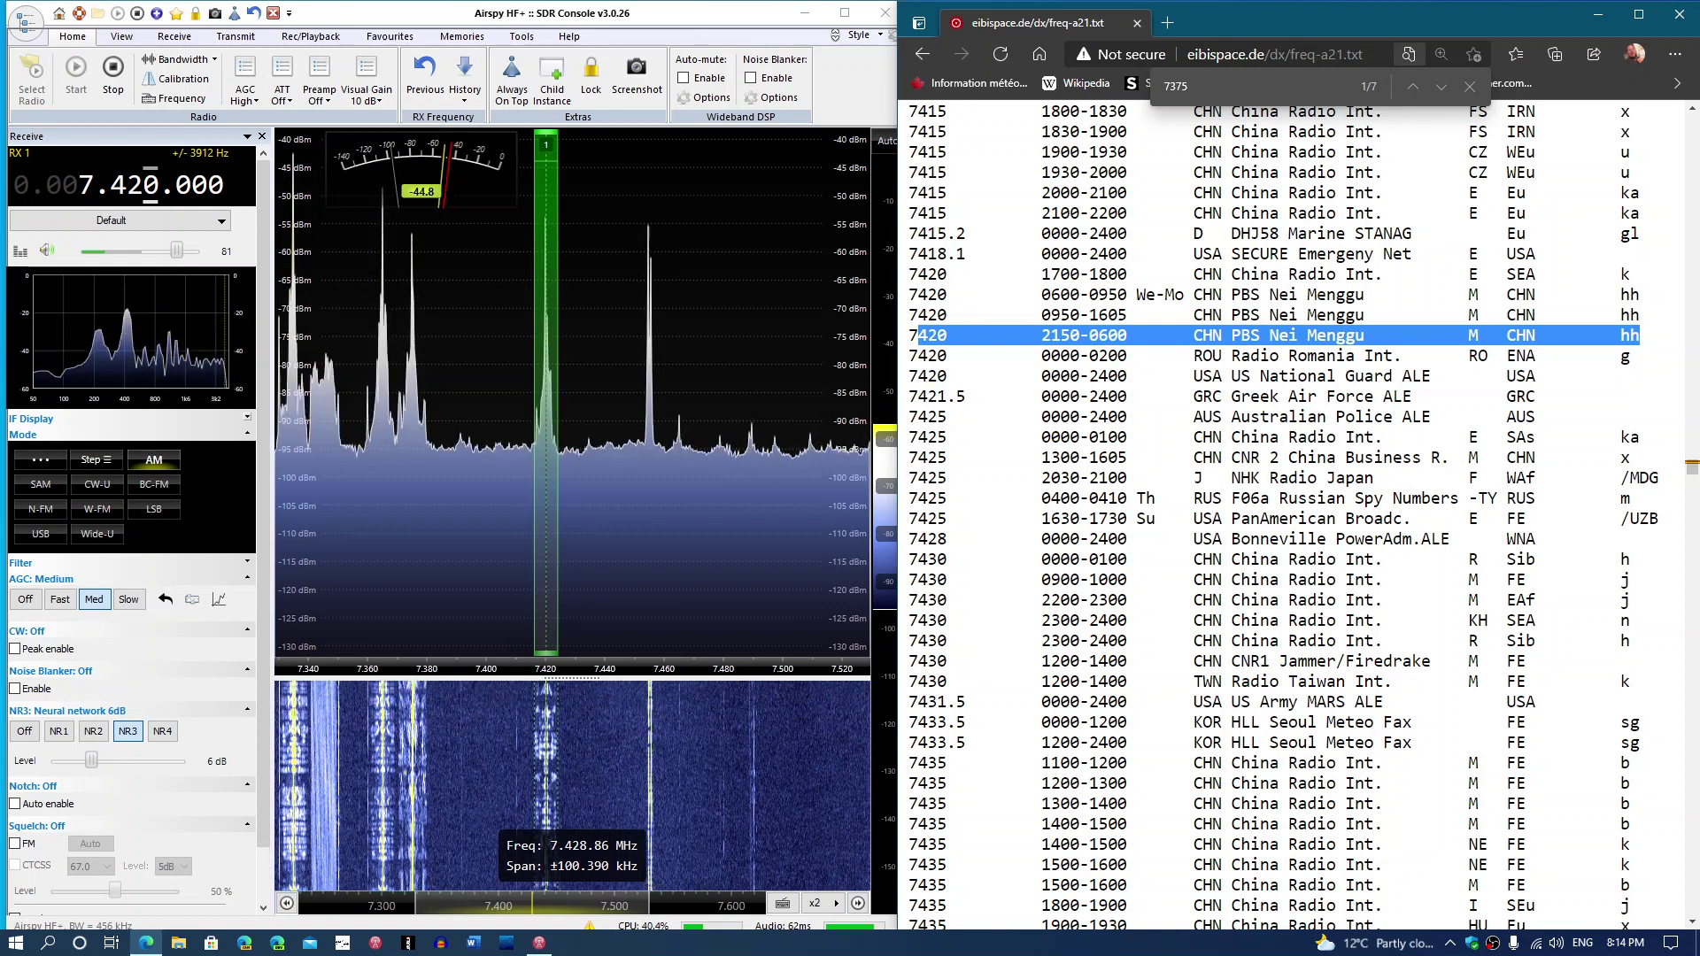
{"action": "left_click", "coordinate": [917, 335]}
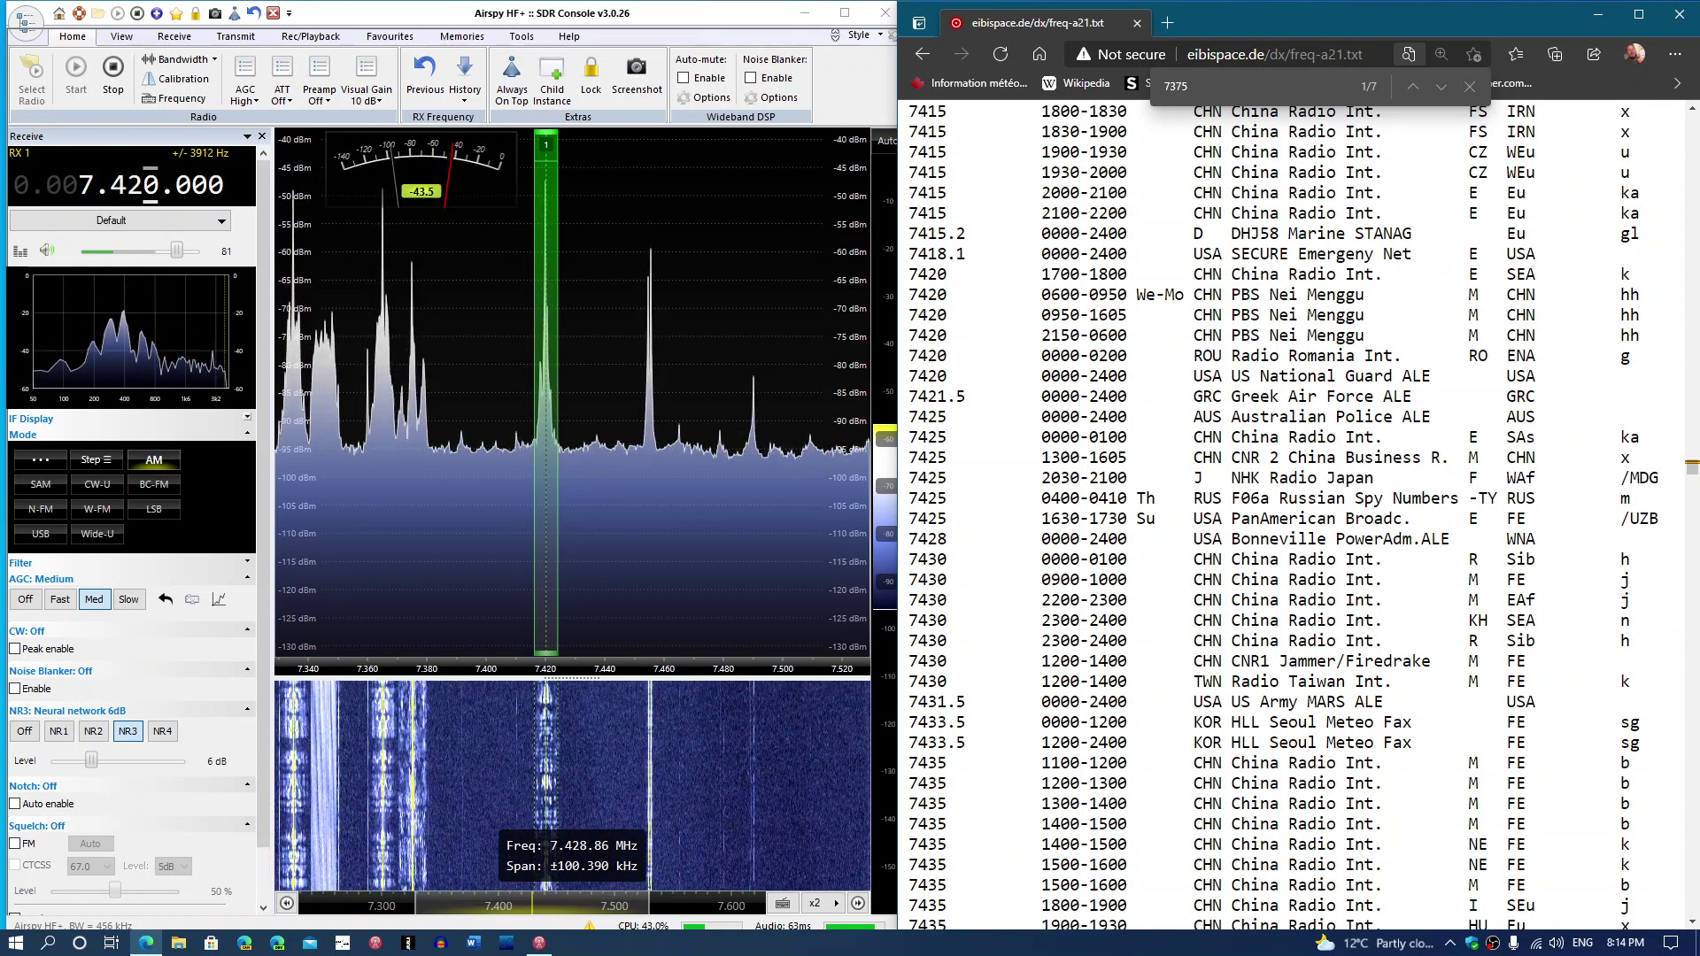
{"action": "left_click_drag", "start_coordinate": [910, 355], "coordinate": [1653, 361]}
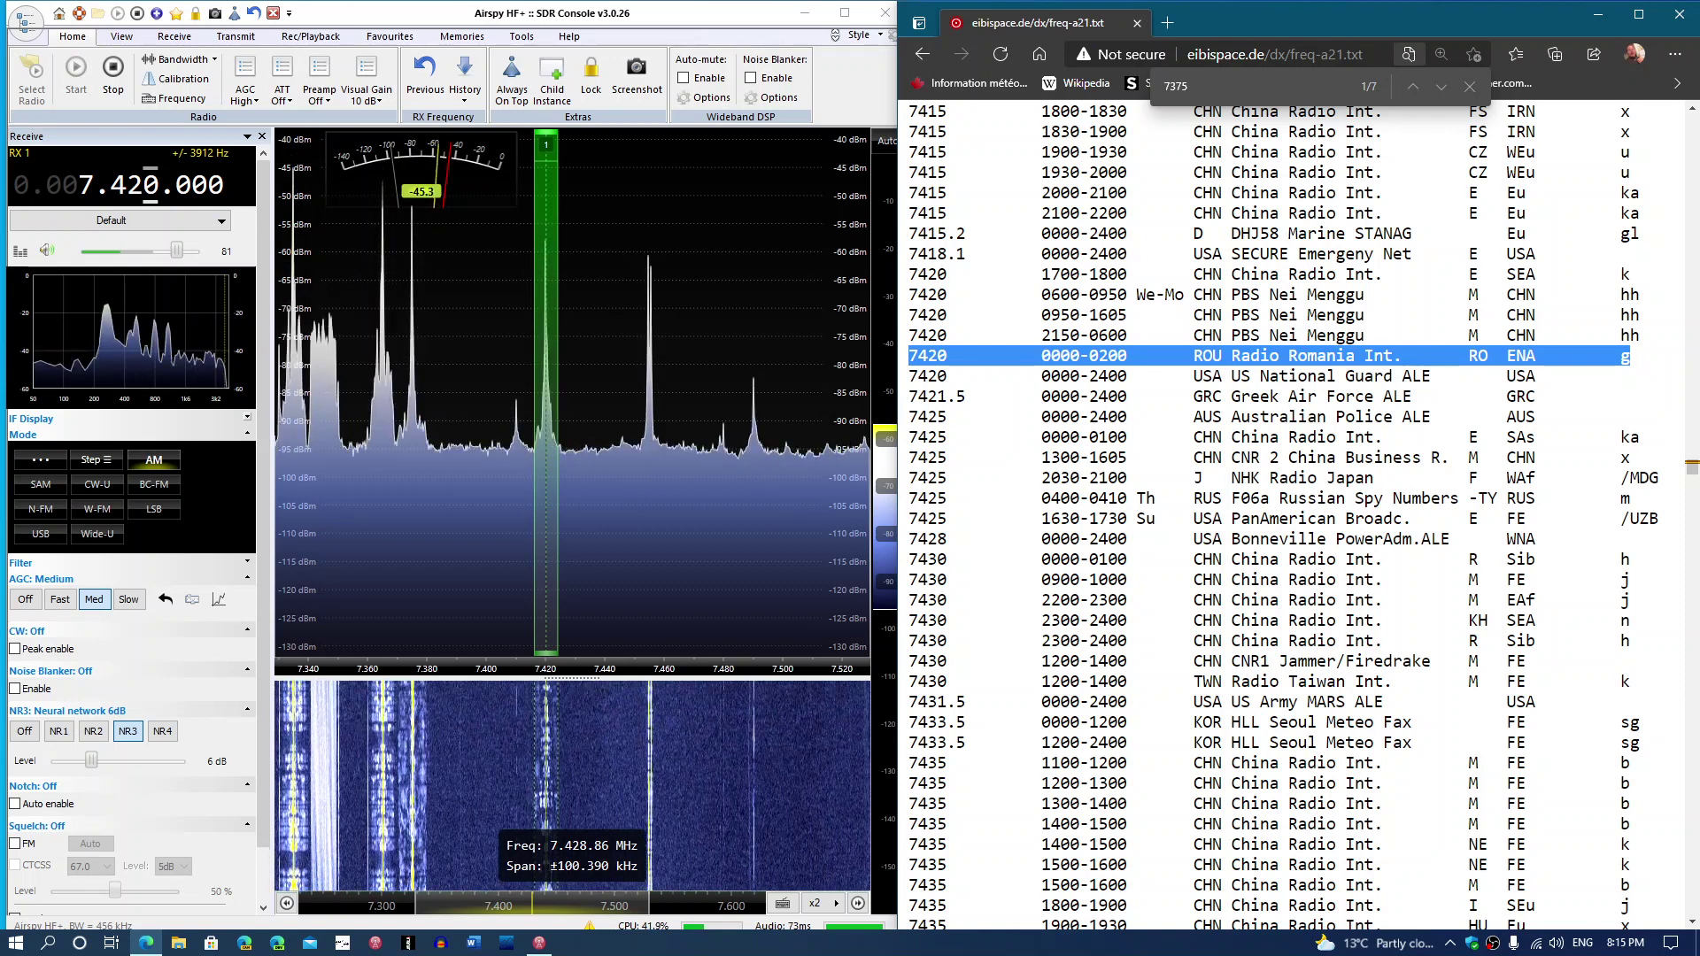
Step: Check the signals near 7.456 and 7.489 MHz, then tune RX1 to 7.335 MHz
{"action": "left_click", "coordinate": [651, 782]}
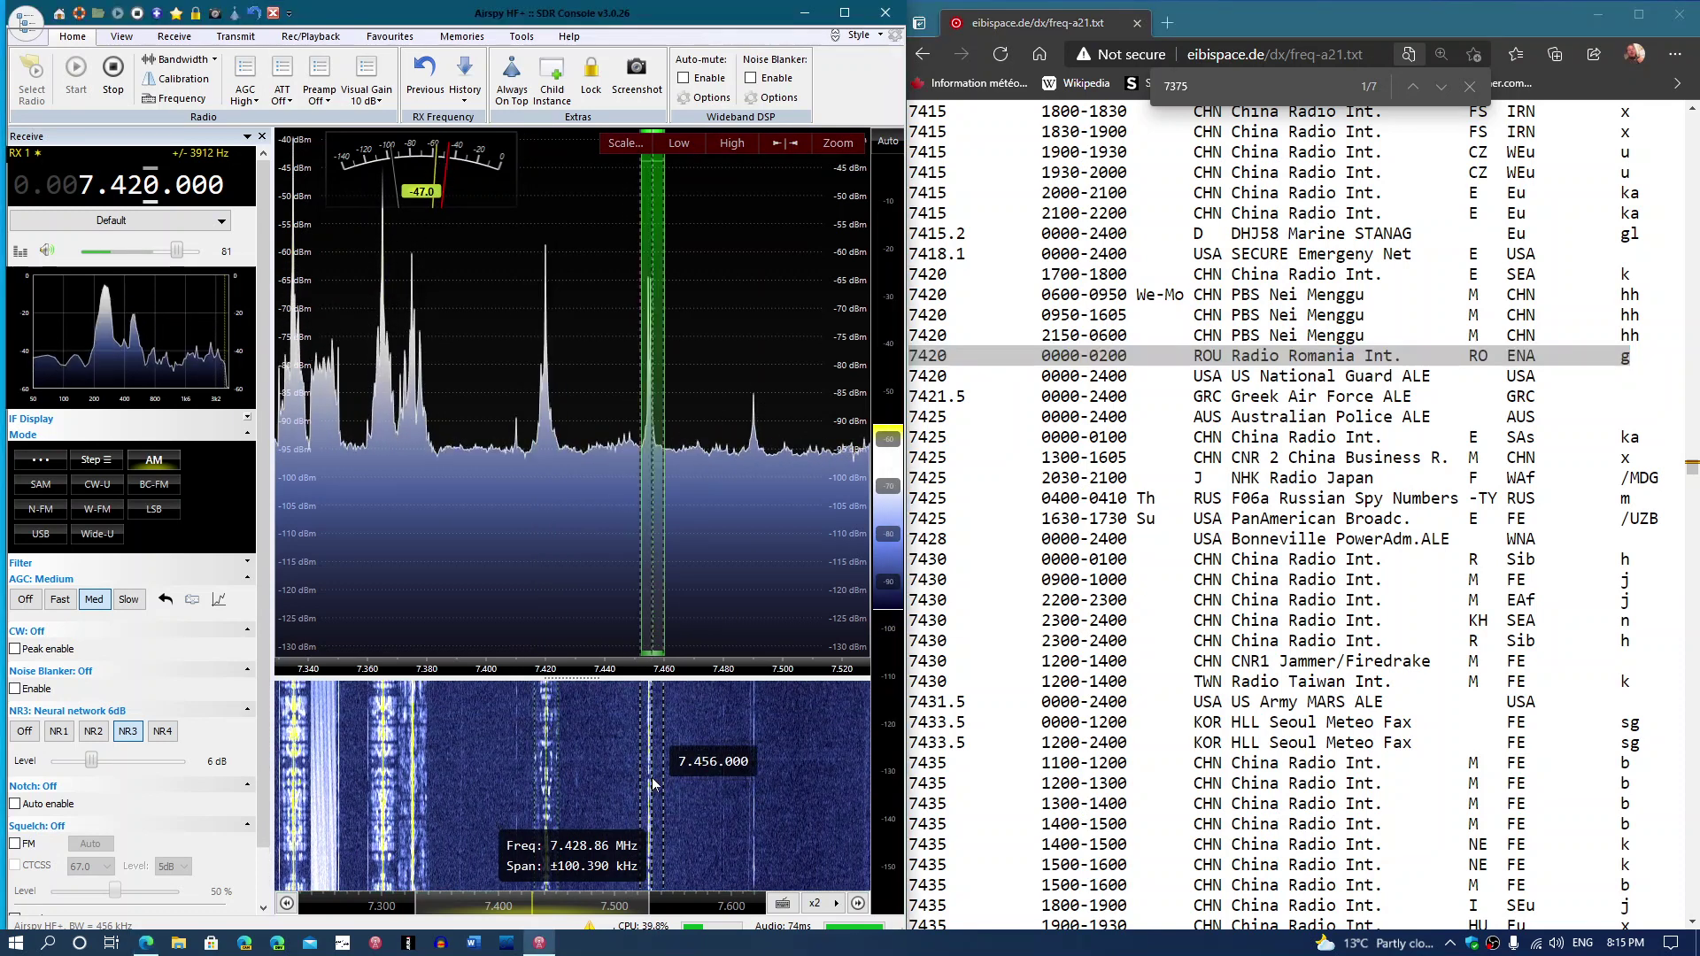
{"action": "left_click", "coordinate": [750, 780]}
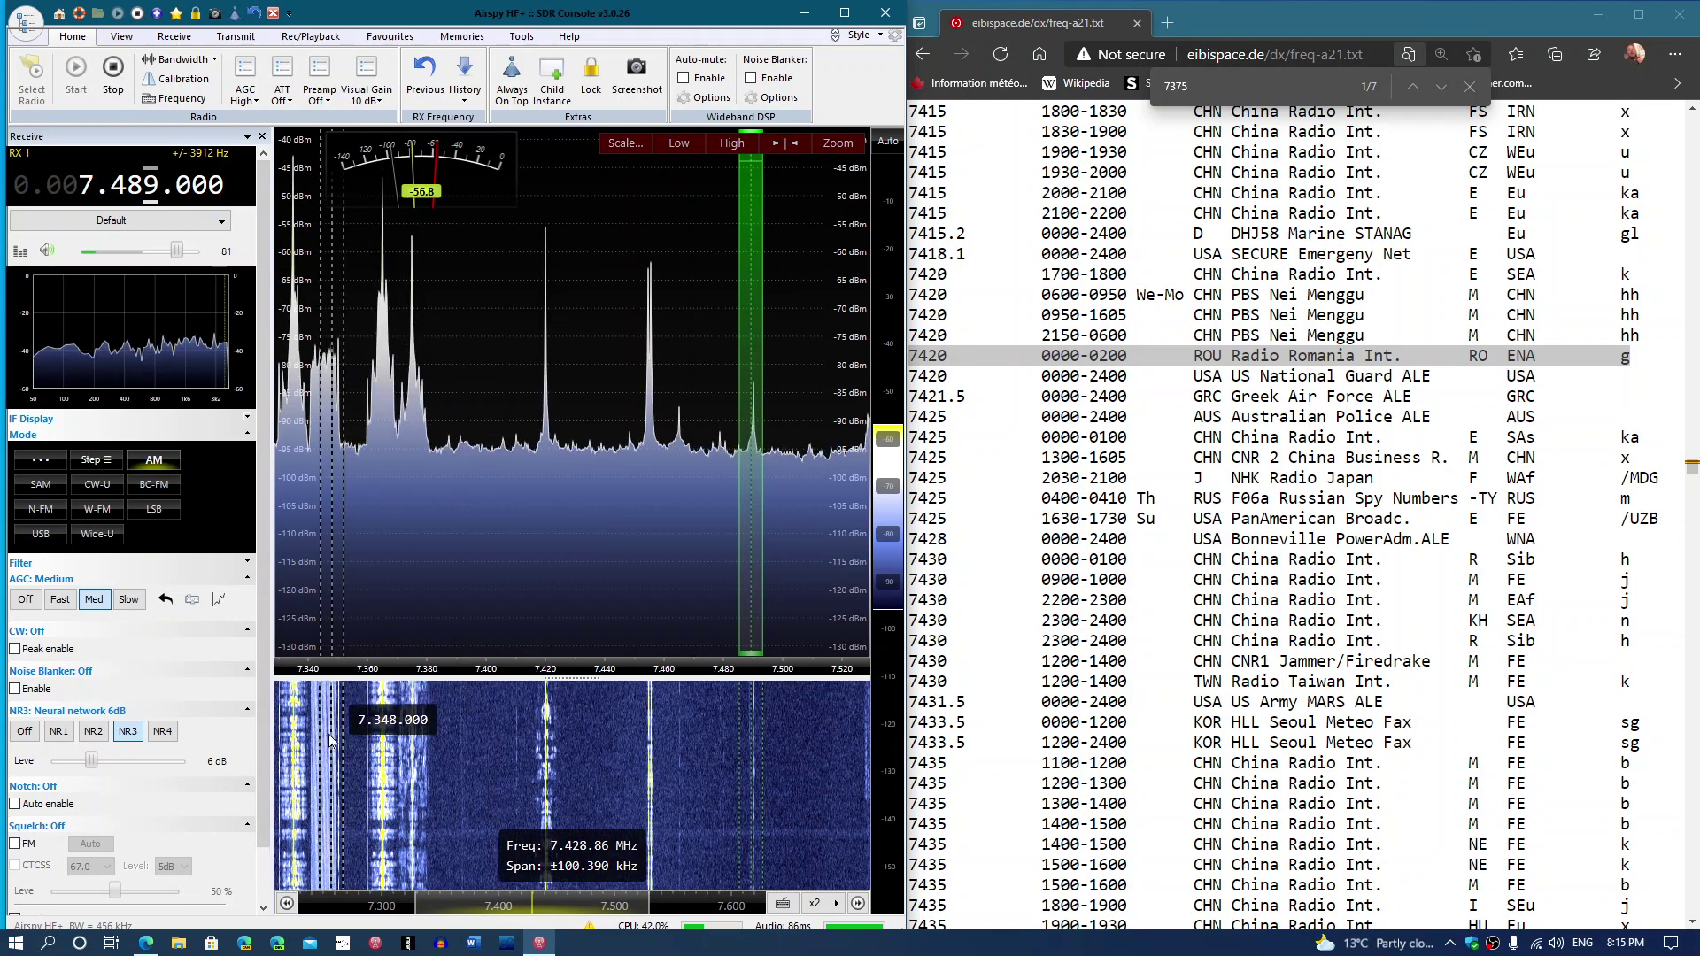
{"action": "left_click", "coordinate": [294, 724]}
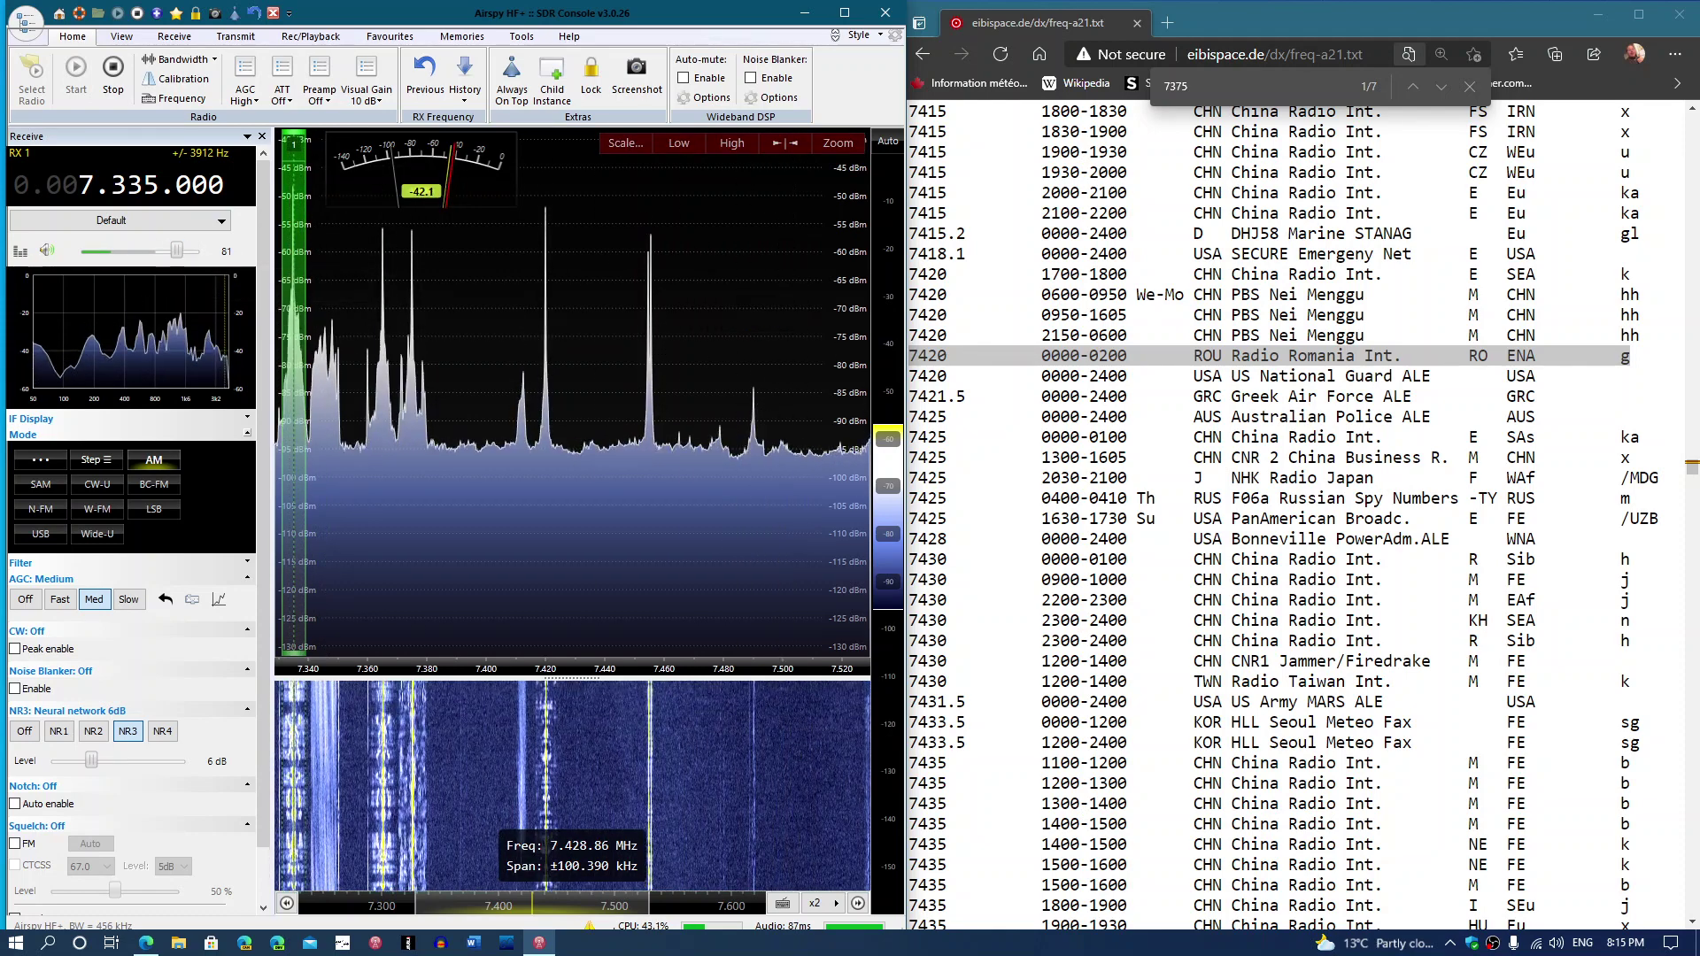
Step: Page the schedule back to the 7325–7345 kHz entries, showing NHK Radio Japan on 7335
{"action": "key", "text": "Page_Up"}
{"action": "key", "text": "Page_Up"}
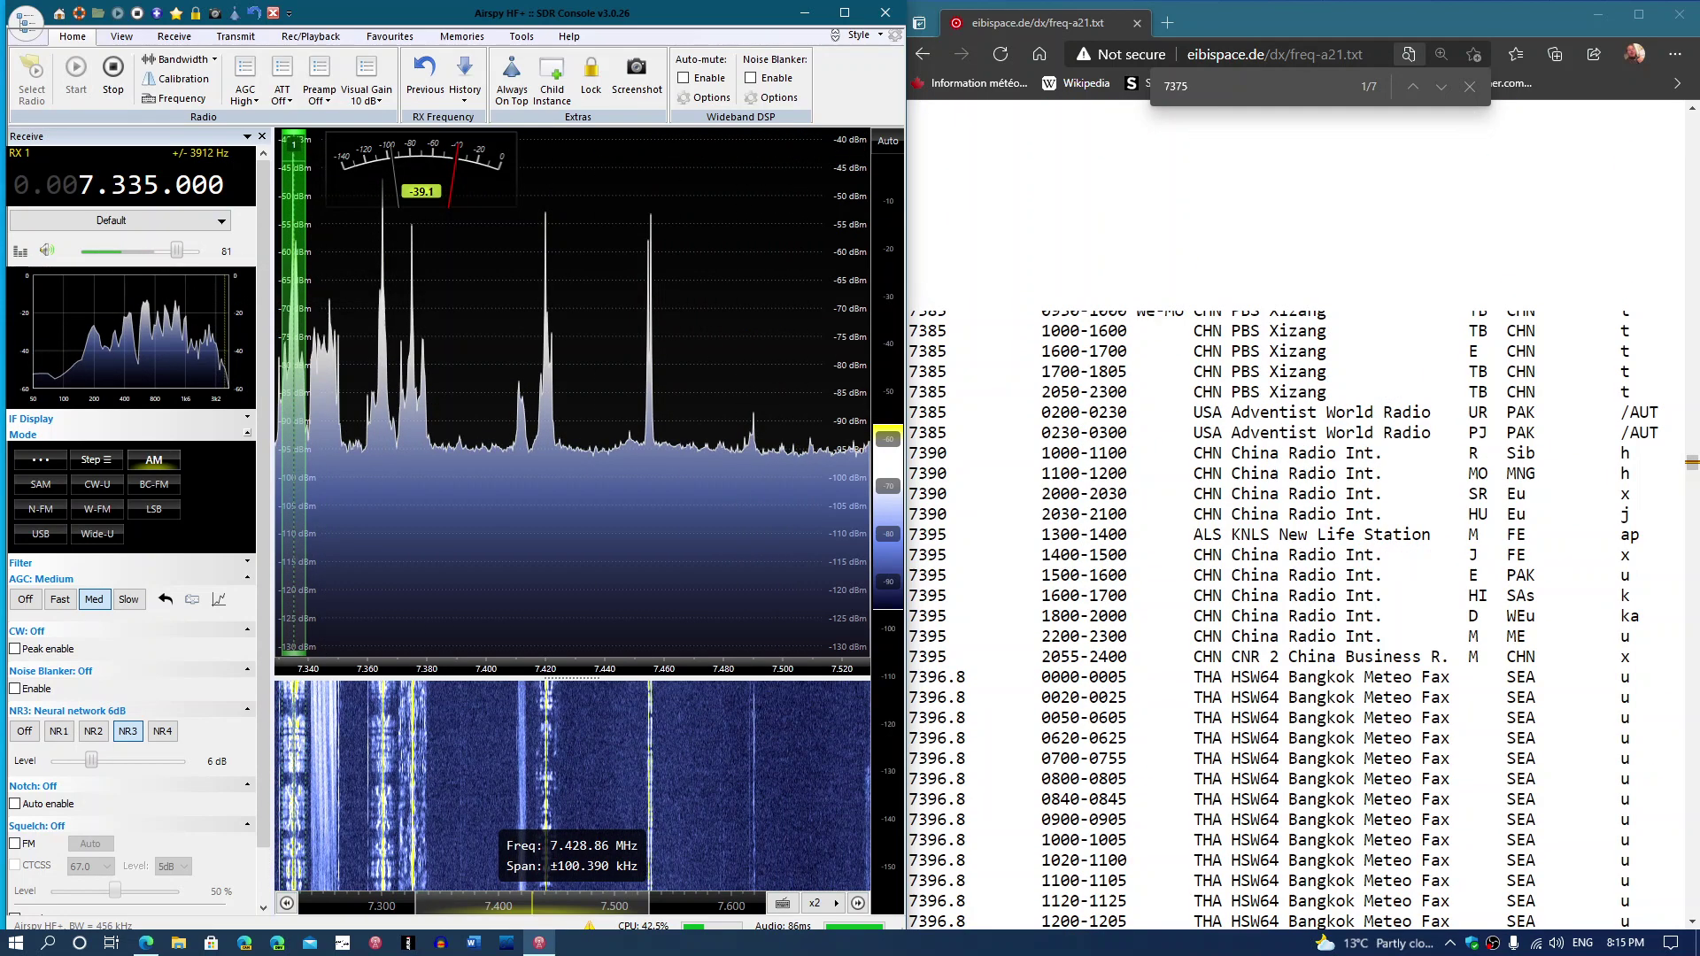
{"action": "key", "text": "Page_Up"}
{"action": "key", "text": "Page_Up"}
{"action": "key", "text": "Page_Up"}
{"action": "key", "text": "Page_Up"}
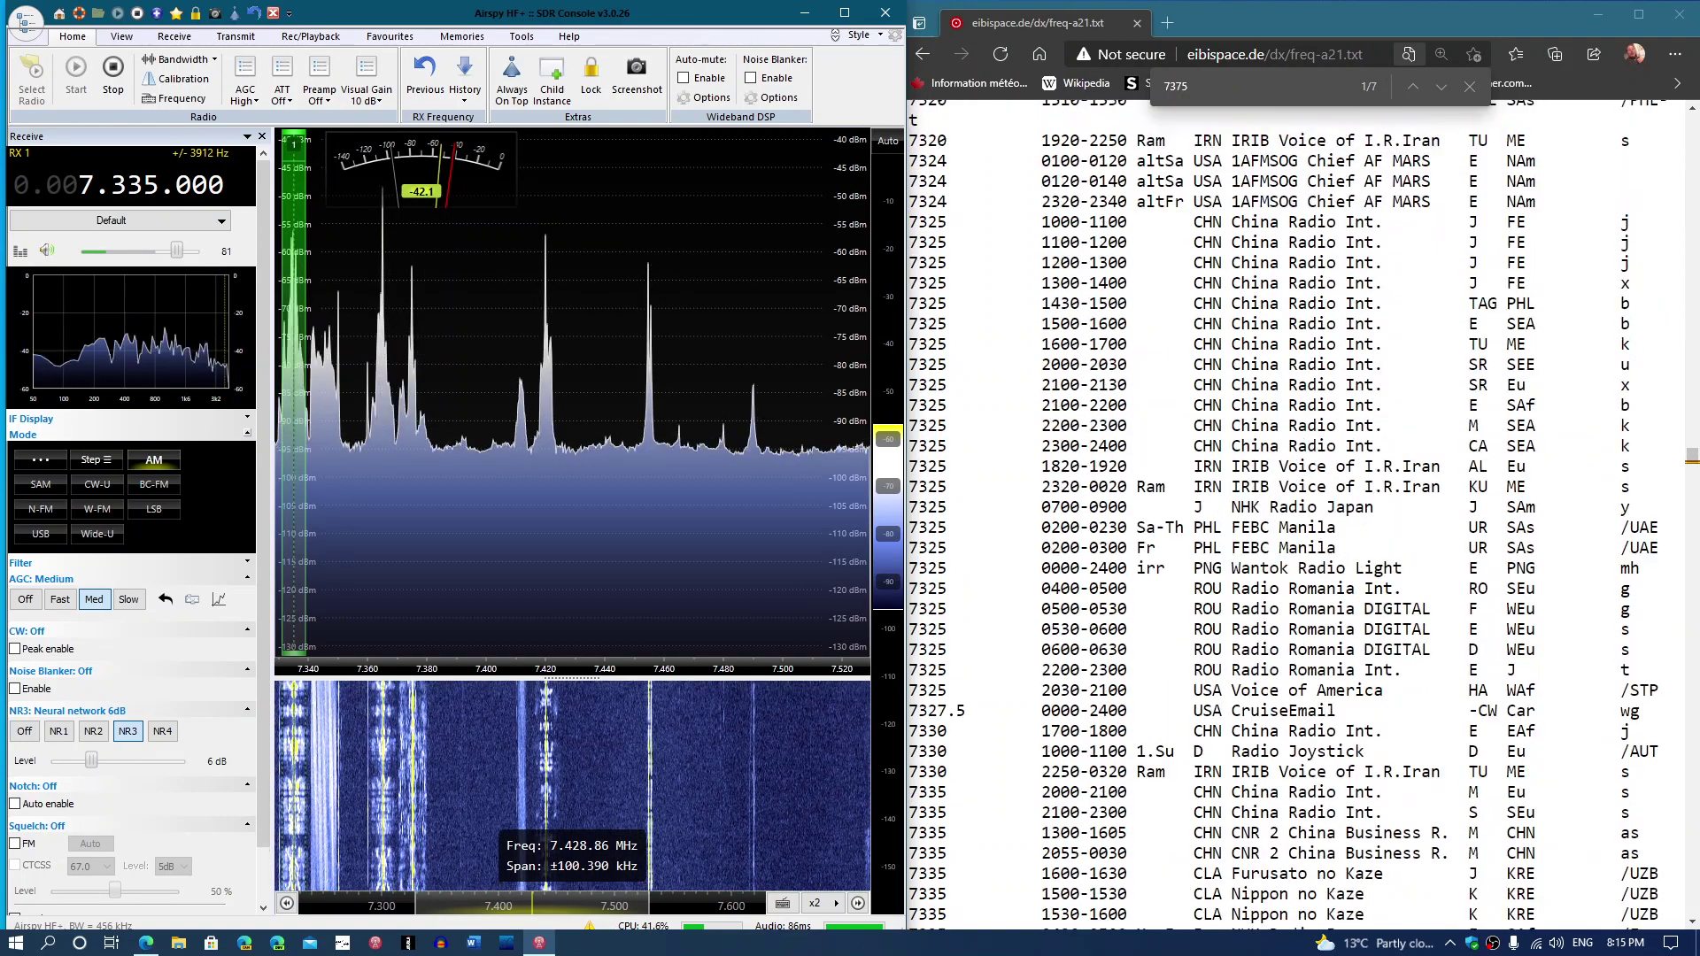
{"action": "key", "text": "Down"}
{"action": "key", "text": "Down"}
{"action": "key", "text": "Down"}
{"action": "key", "text": "Down"}
{"action": "key", "text": "Down"}
{"action": "key", "text": "Down"}
{"action": "key", "text": "Down"}
{"action": "key", "text": "Down"}
{"action": "key", "text": "Down"}
{"action": "key", "text": "Down"}
{"action": "key", "text": "Down"}
{"action": "key", "text": "Down"}
{"action": "key", "text": "Down"}
{"action": "key", "text": "Down"}
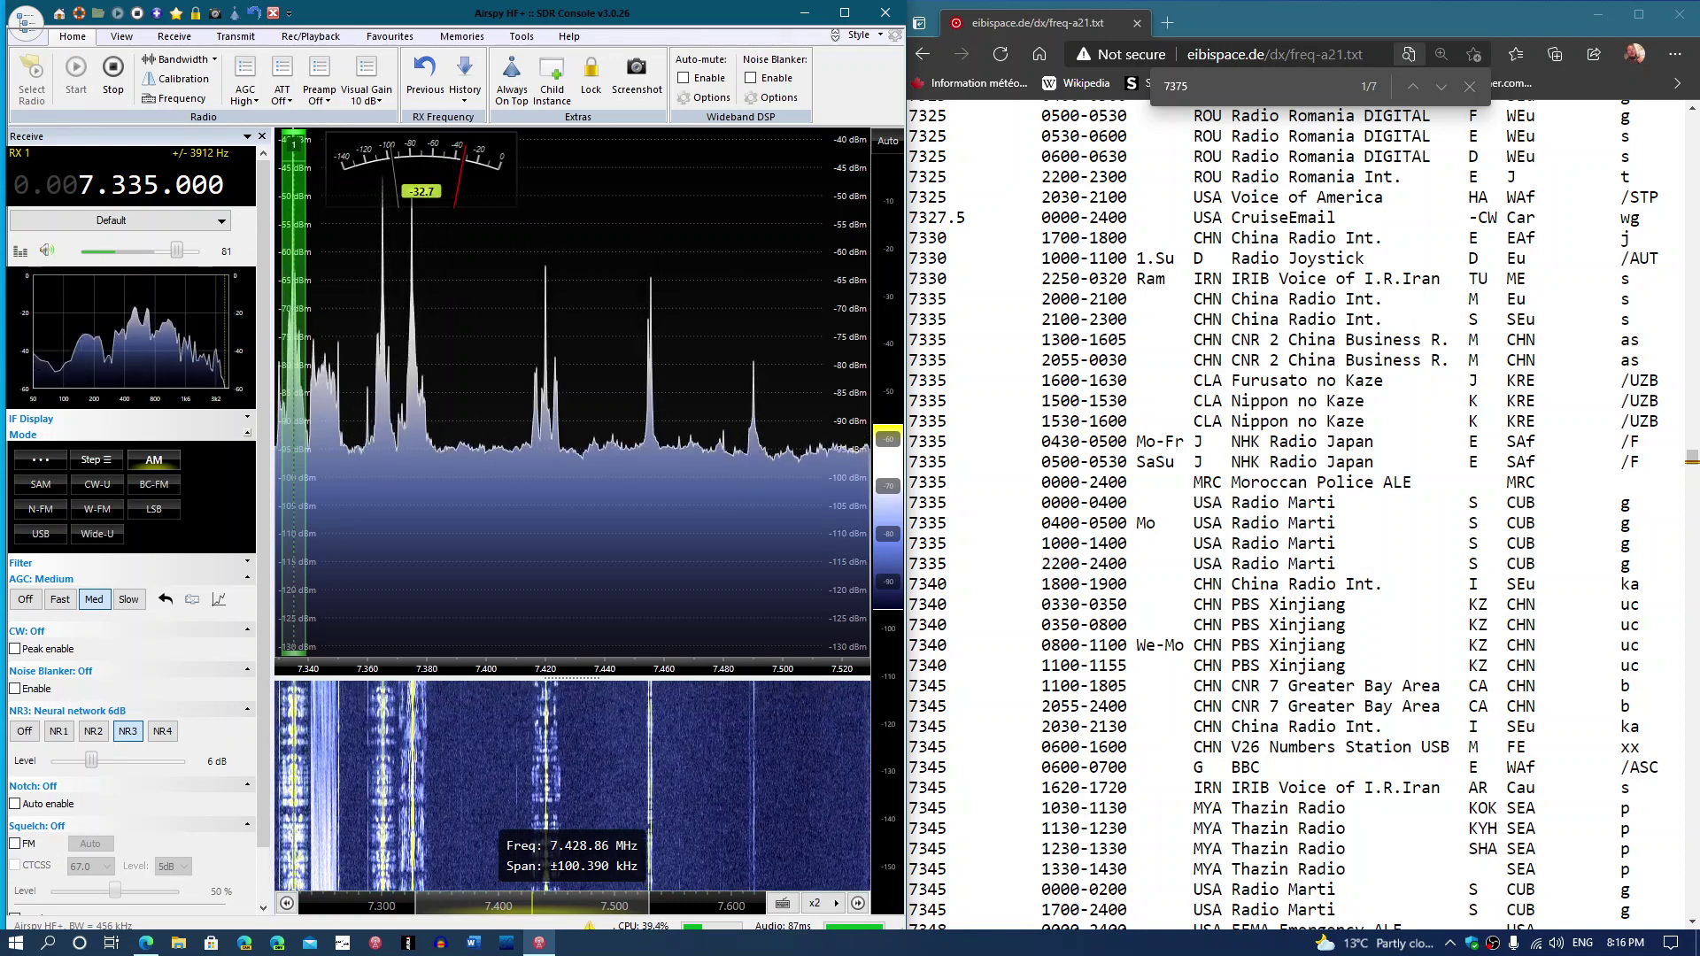
Step: Highlight the 7335 kHz USA Radio Marti 0000-0400 line in the EiBi schedule list
{"action": "left_click_drag", "start_coordinate": [910, 502], "coordinate": [1518, 502]}
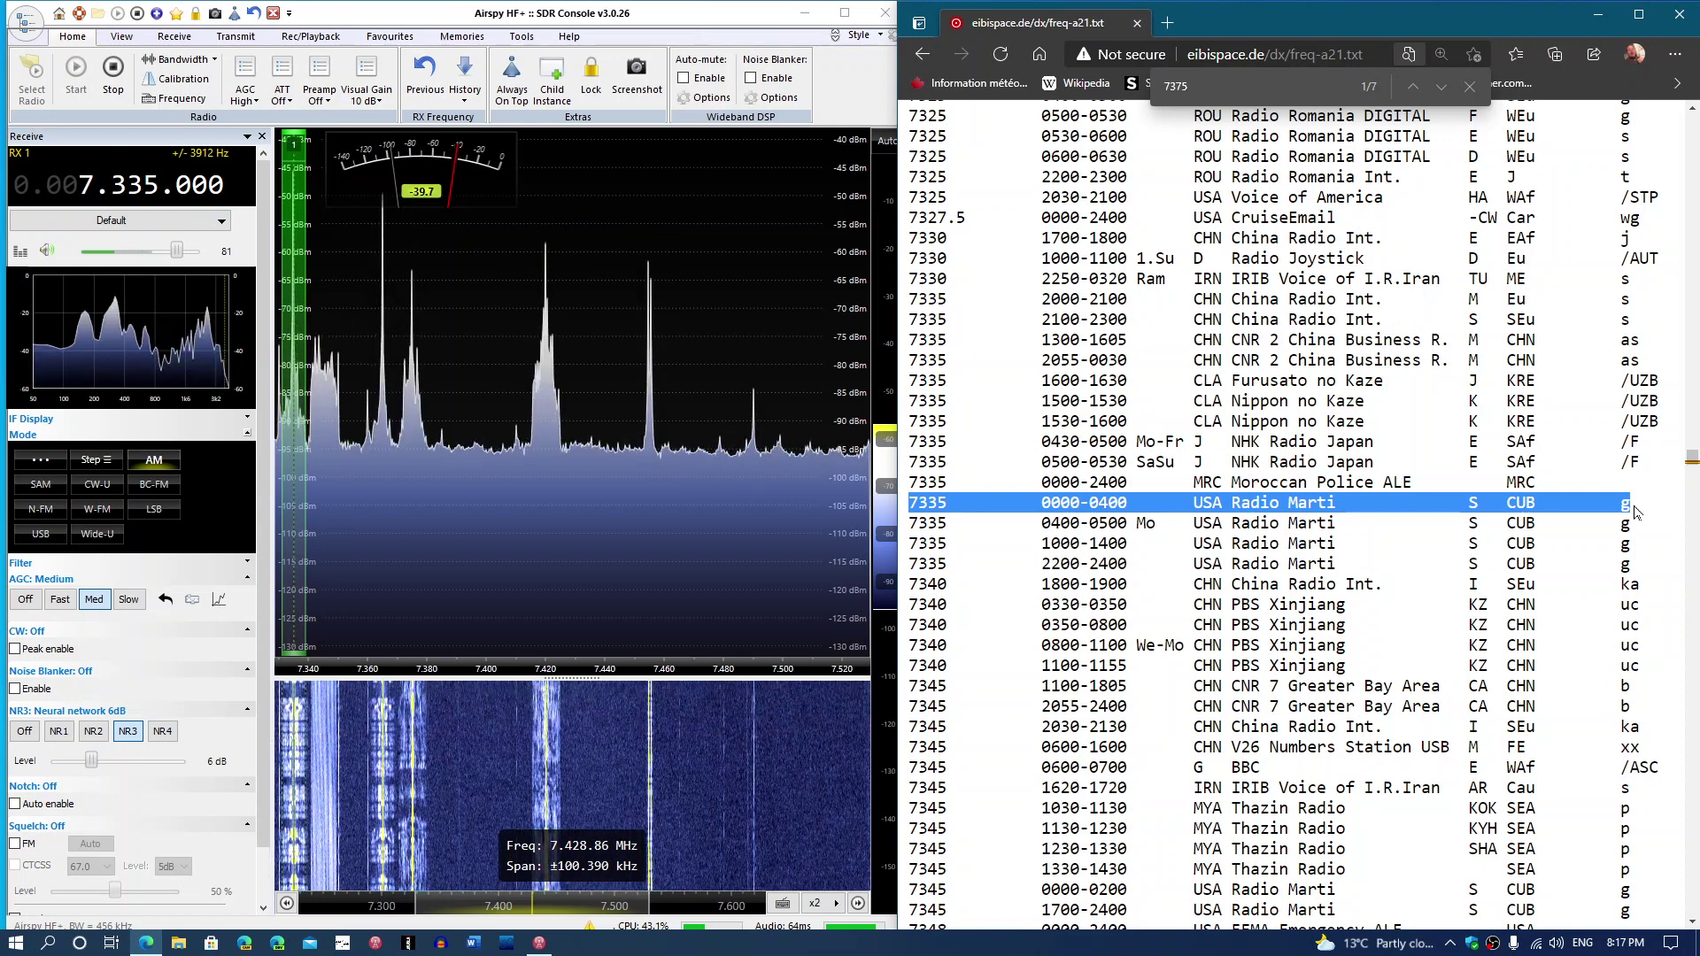
Step: Clear the Radio Marti highlight and lower the audio volume to 66
{"action": "left_click", "coordinate": [1634, 512]}
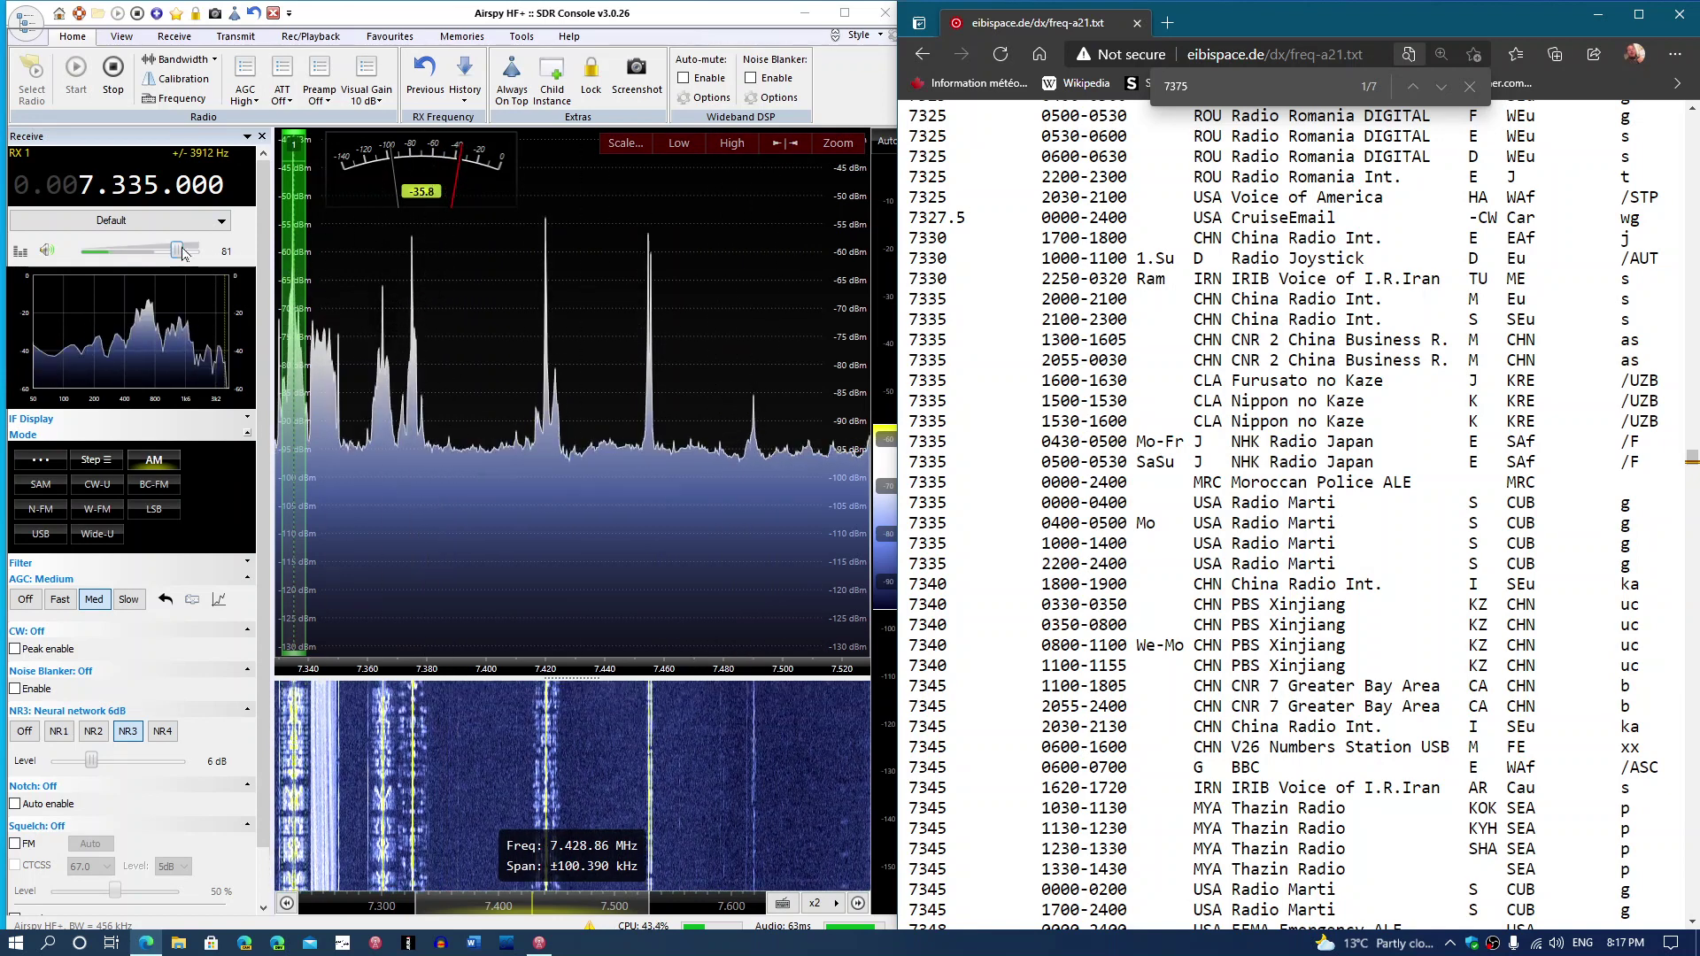
{"action": "left_click_drag", "start_coordinate": [179, 252], "coordinate": [159, 252]}
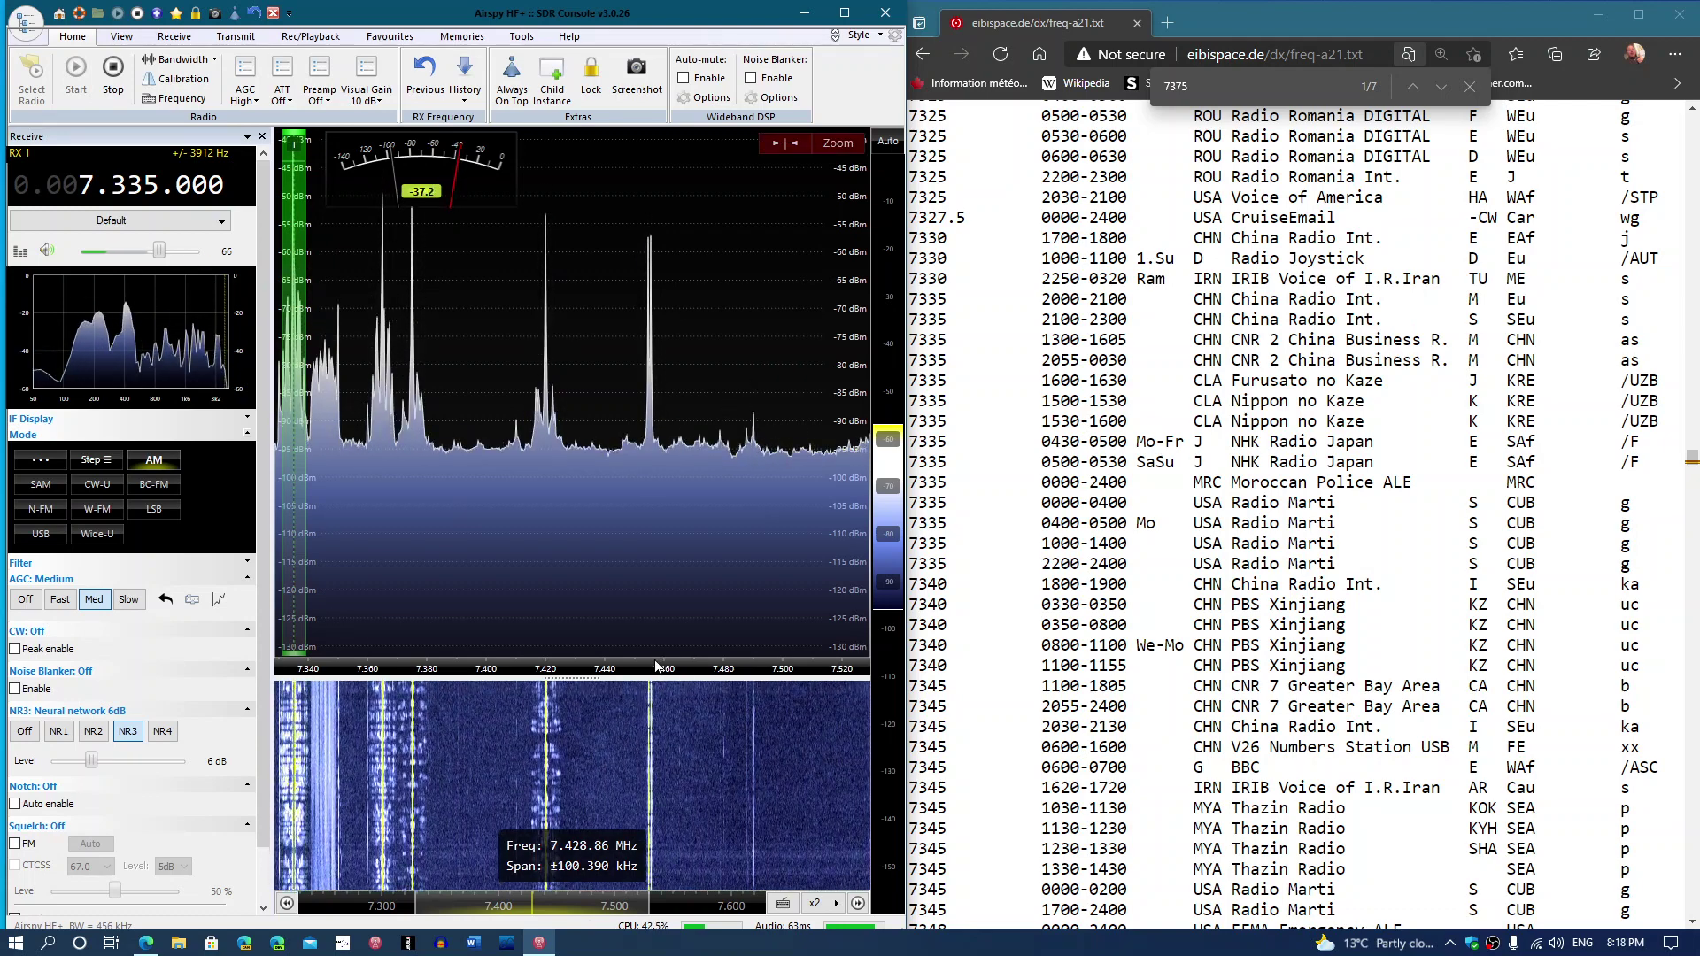
Step: Tune to the signal near 7.435 MHz, then step the frequency digits down
{"action": "left_click", "coordinate": [585, 655]}
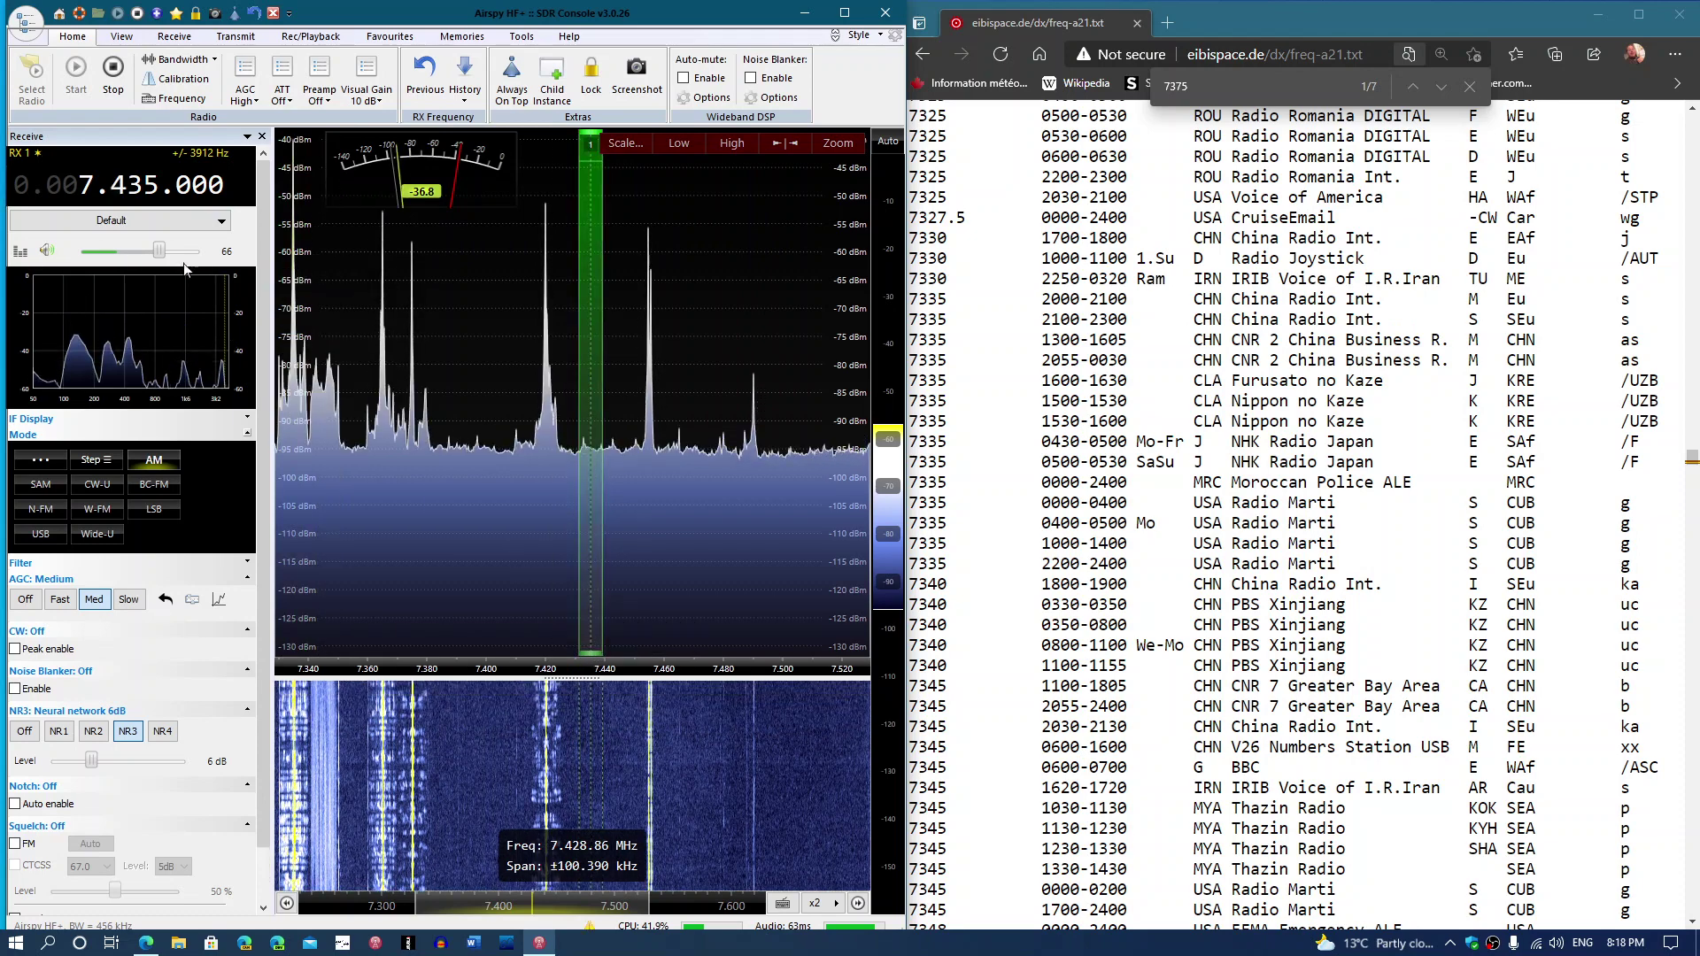
{"action": "scroll", "coordinate": [124, 194], "scroll_direction": "down", "scroll_amount": 1}
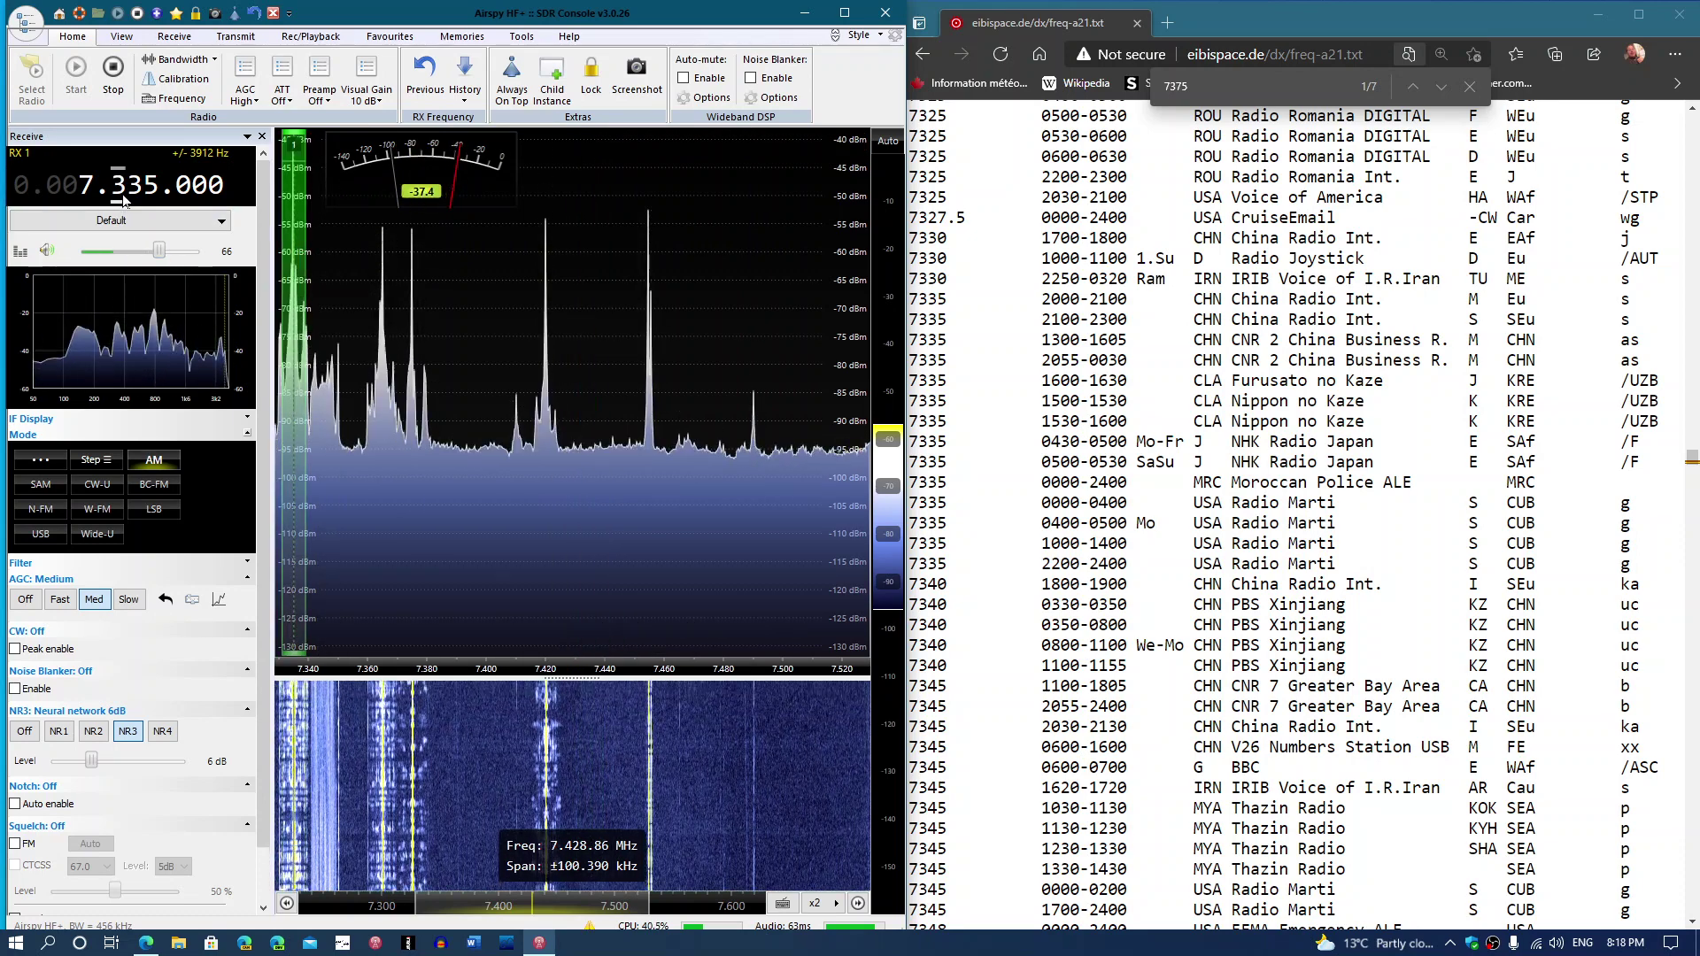
{"action": "scroll", "coordinate": [124, 196], "scroll_direction": "down", "scroll_amount": 1}
Step: Tune to 7.290 MHz, set volume to 68, then step up to 7.590 MHz
{"action": "mouse_move", "coordinate": [607, 676]}
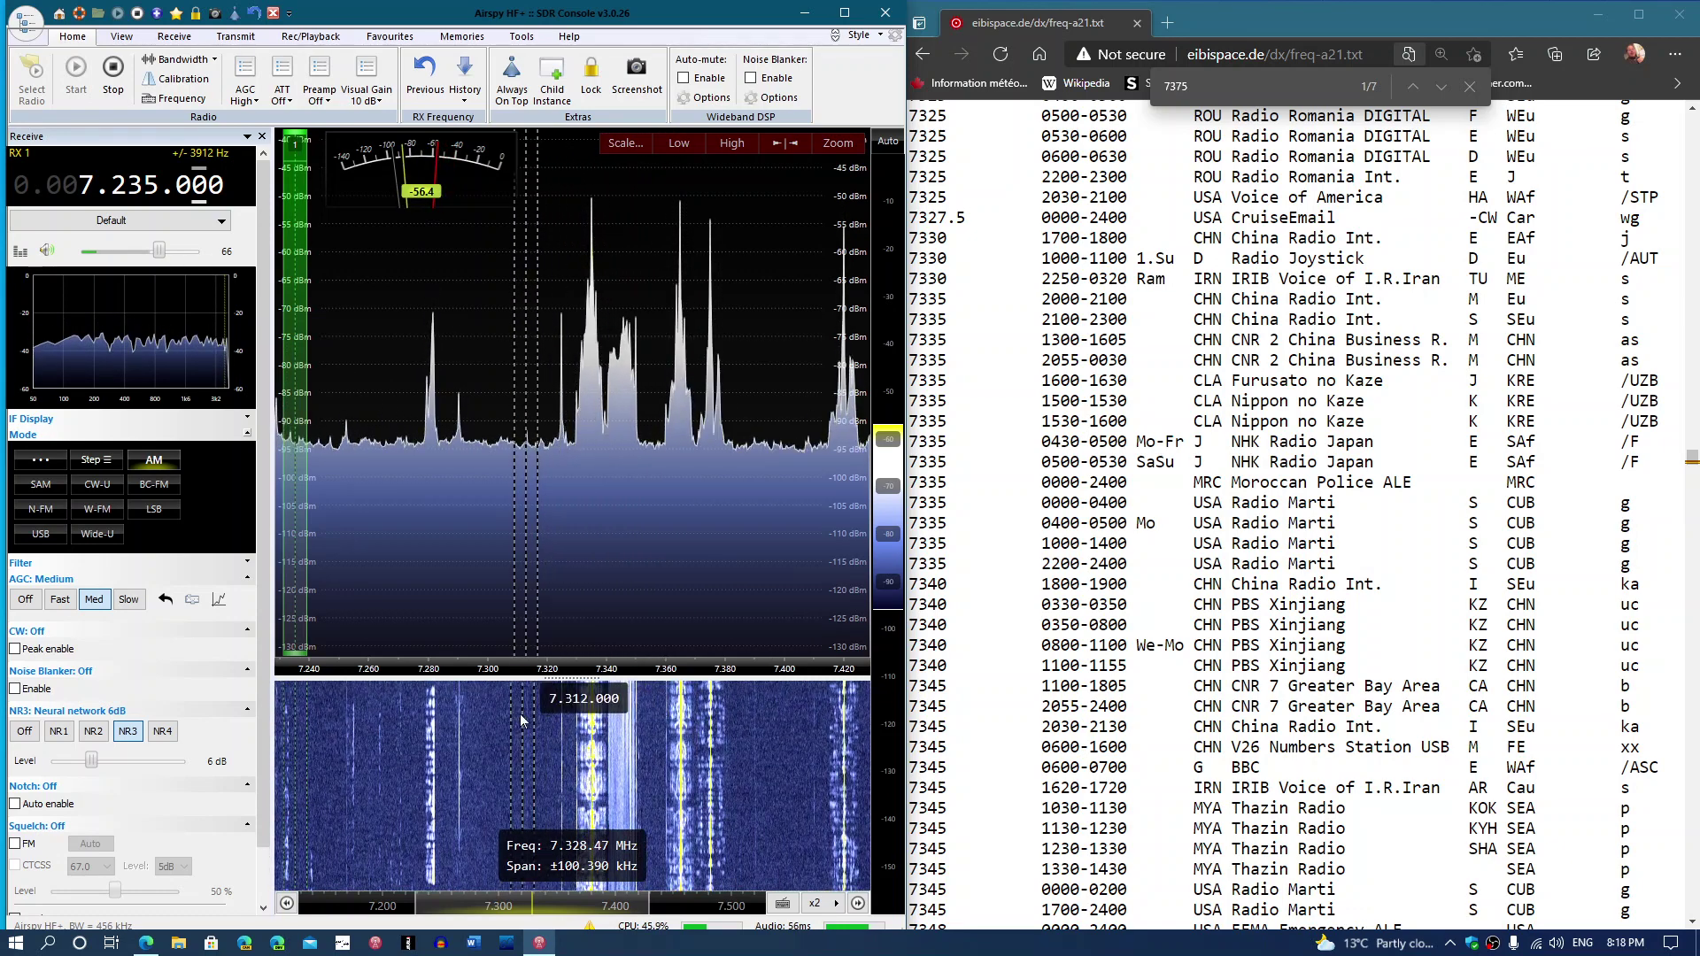
{"action": "left_click", "coordinate": [459, 705]}
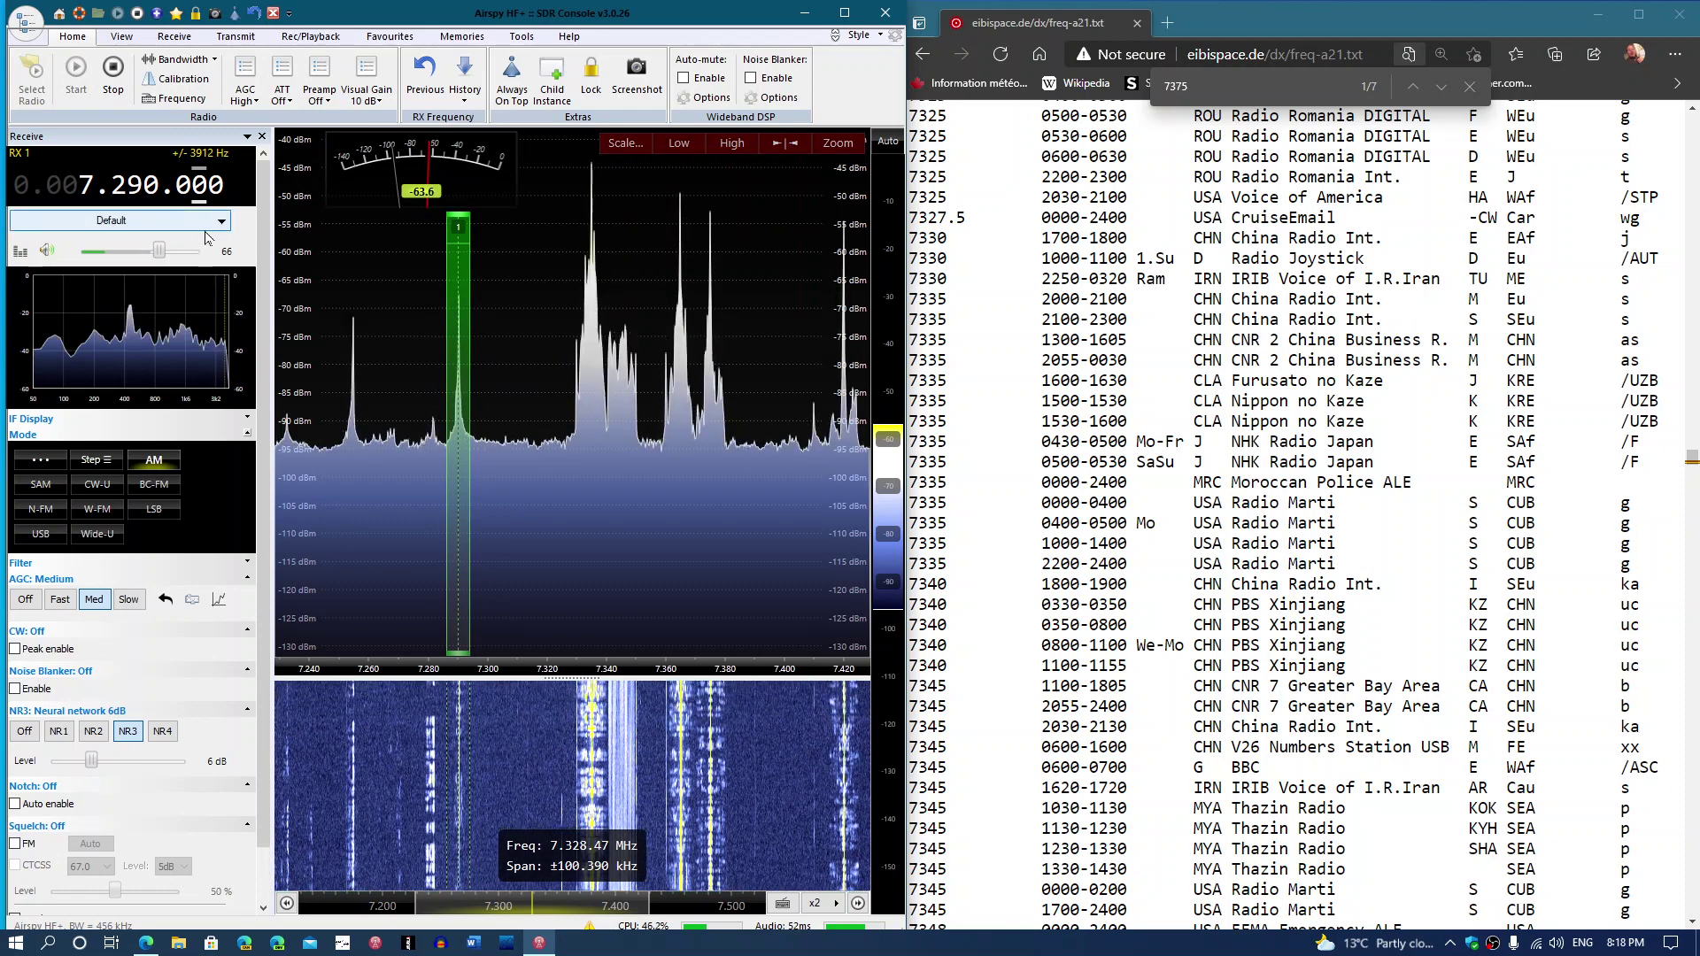
{"action": "scroll", "coordinate": [164, 253], "scroll_direction": "up", "scroll_amount": 4}
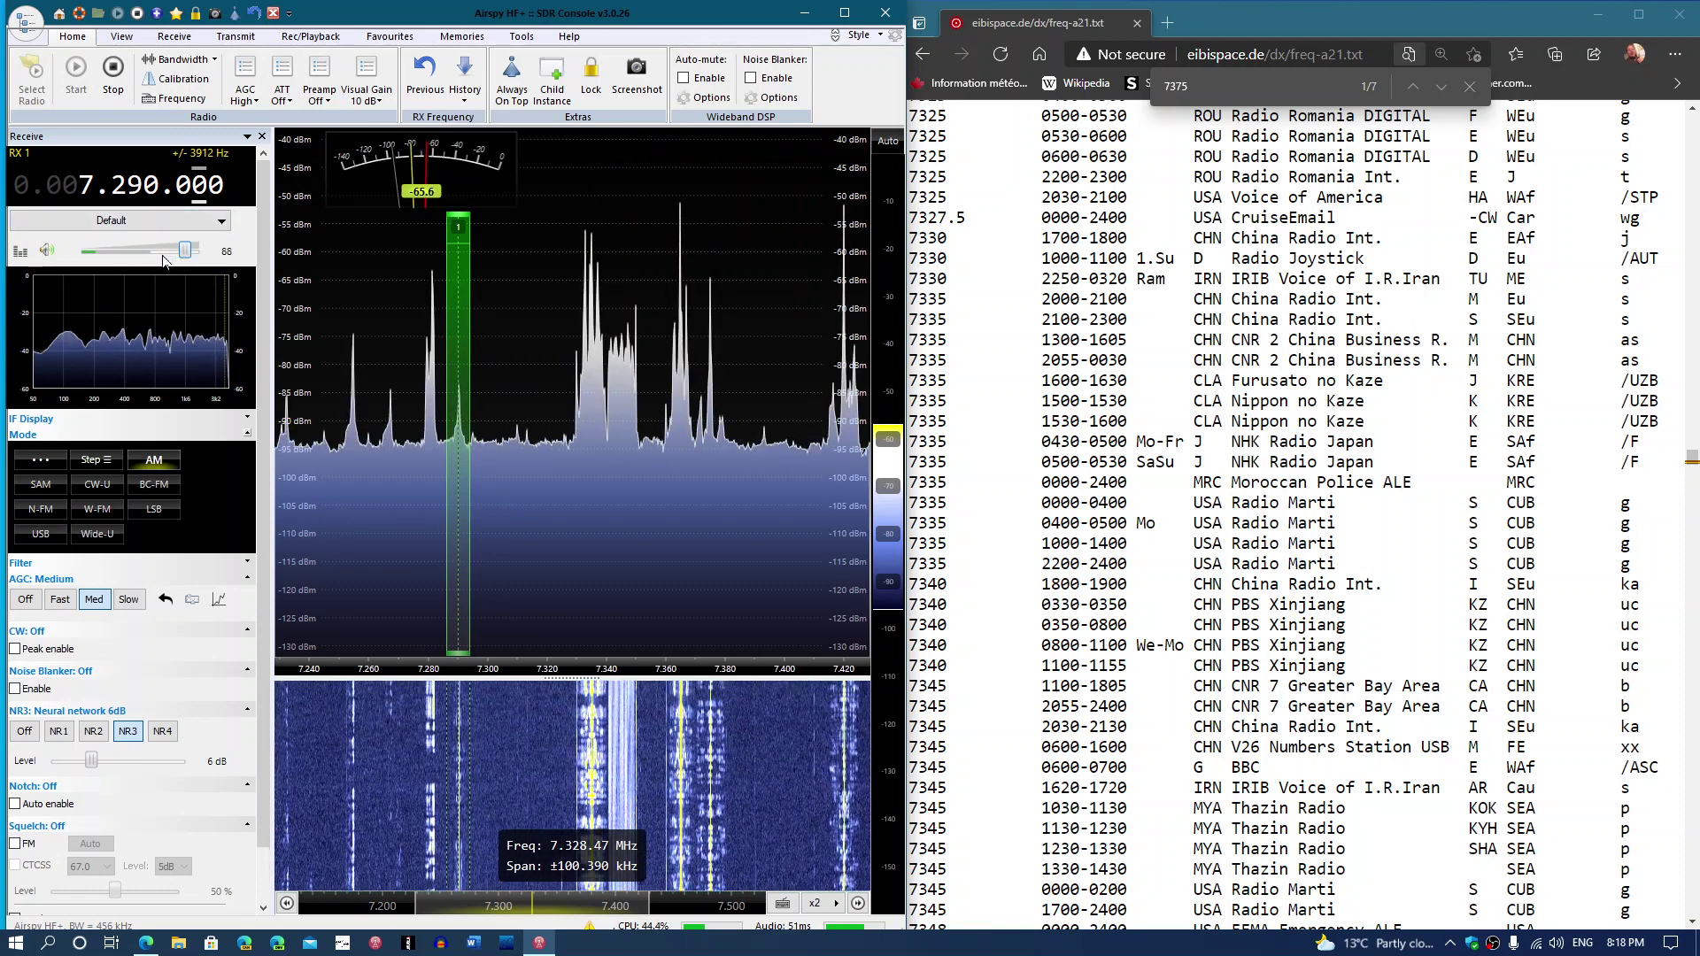
{"action": "scroll", "coordinate": [164, 260], "scroll_direction": "down", "scroll_amount": 4}
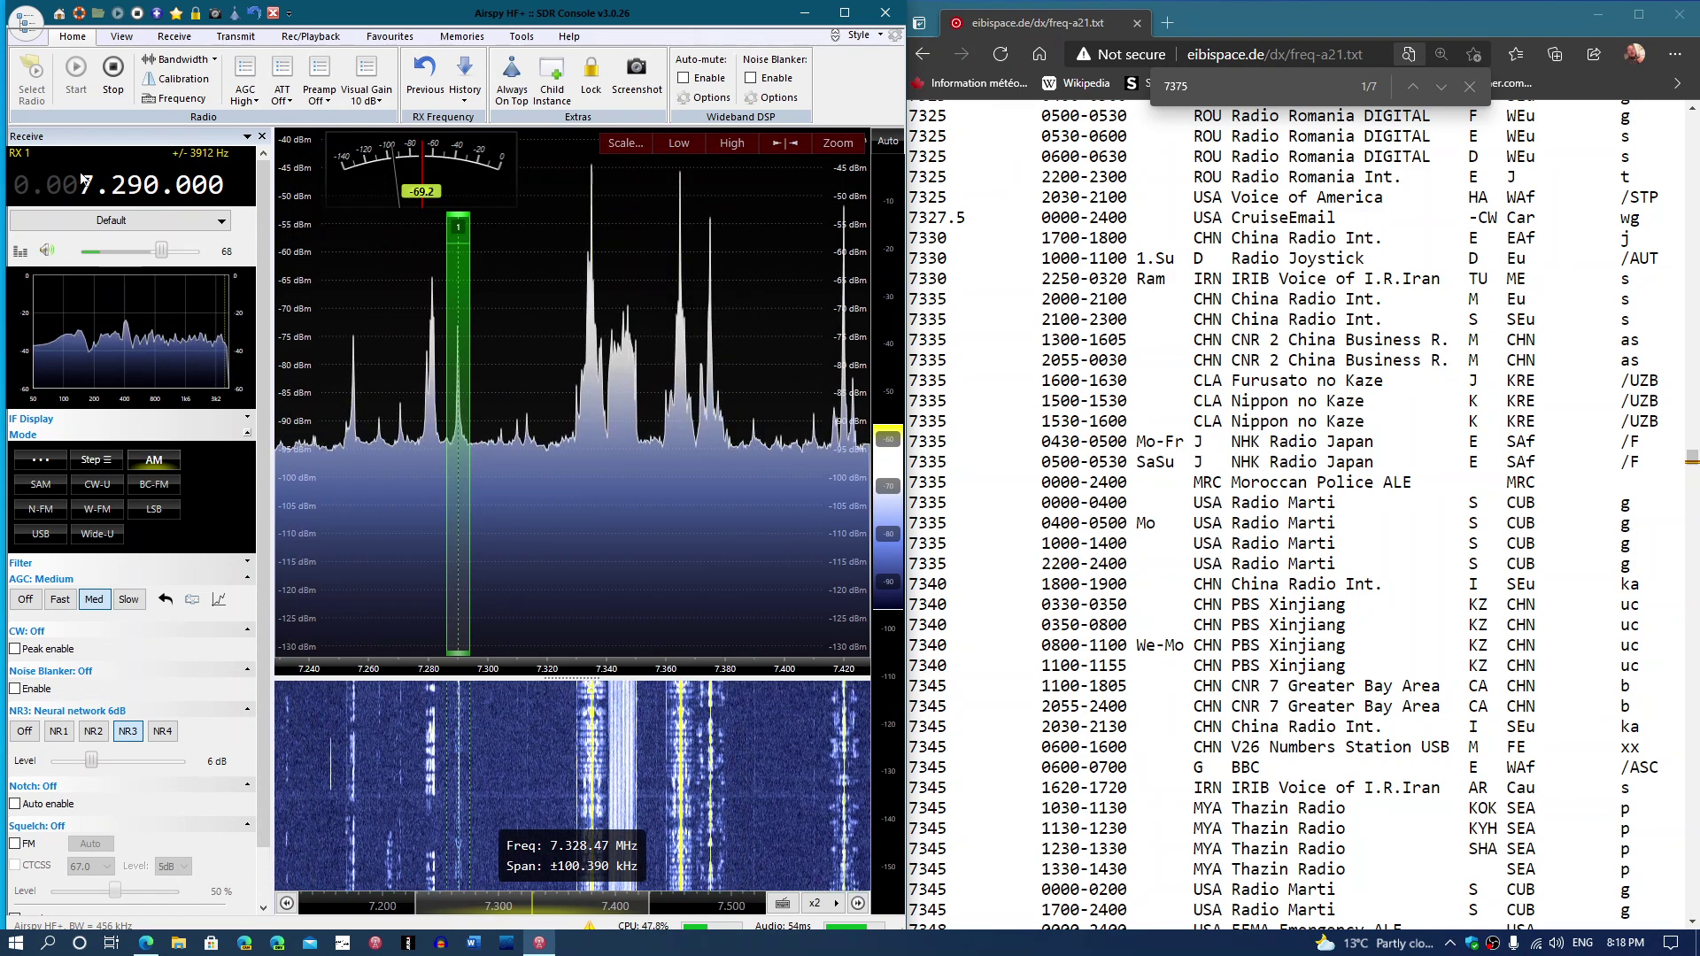
{"action": "scroll", "coordinate": [118, 183], "scroll_direction": "up", "scroll_amount": 1}
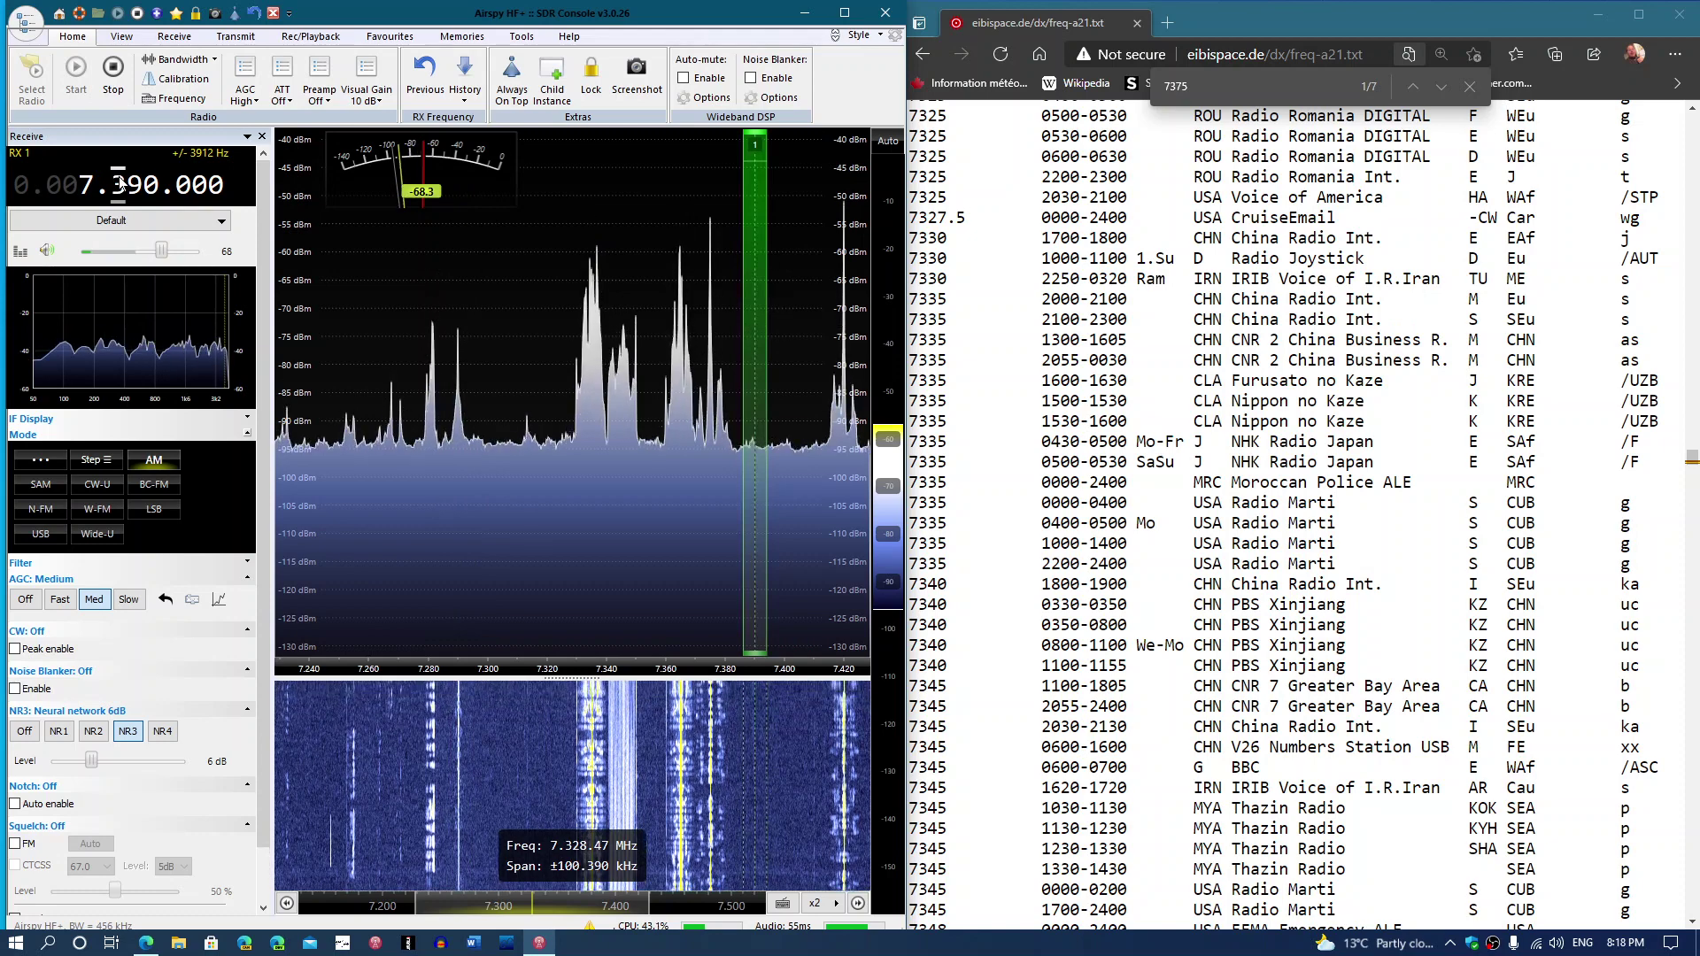
{"action": "scroll", "coordinate": [117, 183], "scroll_direction": "up", "scroll_amount": 1}
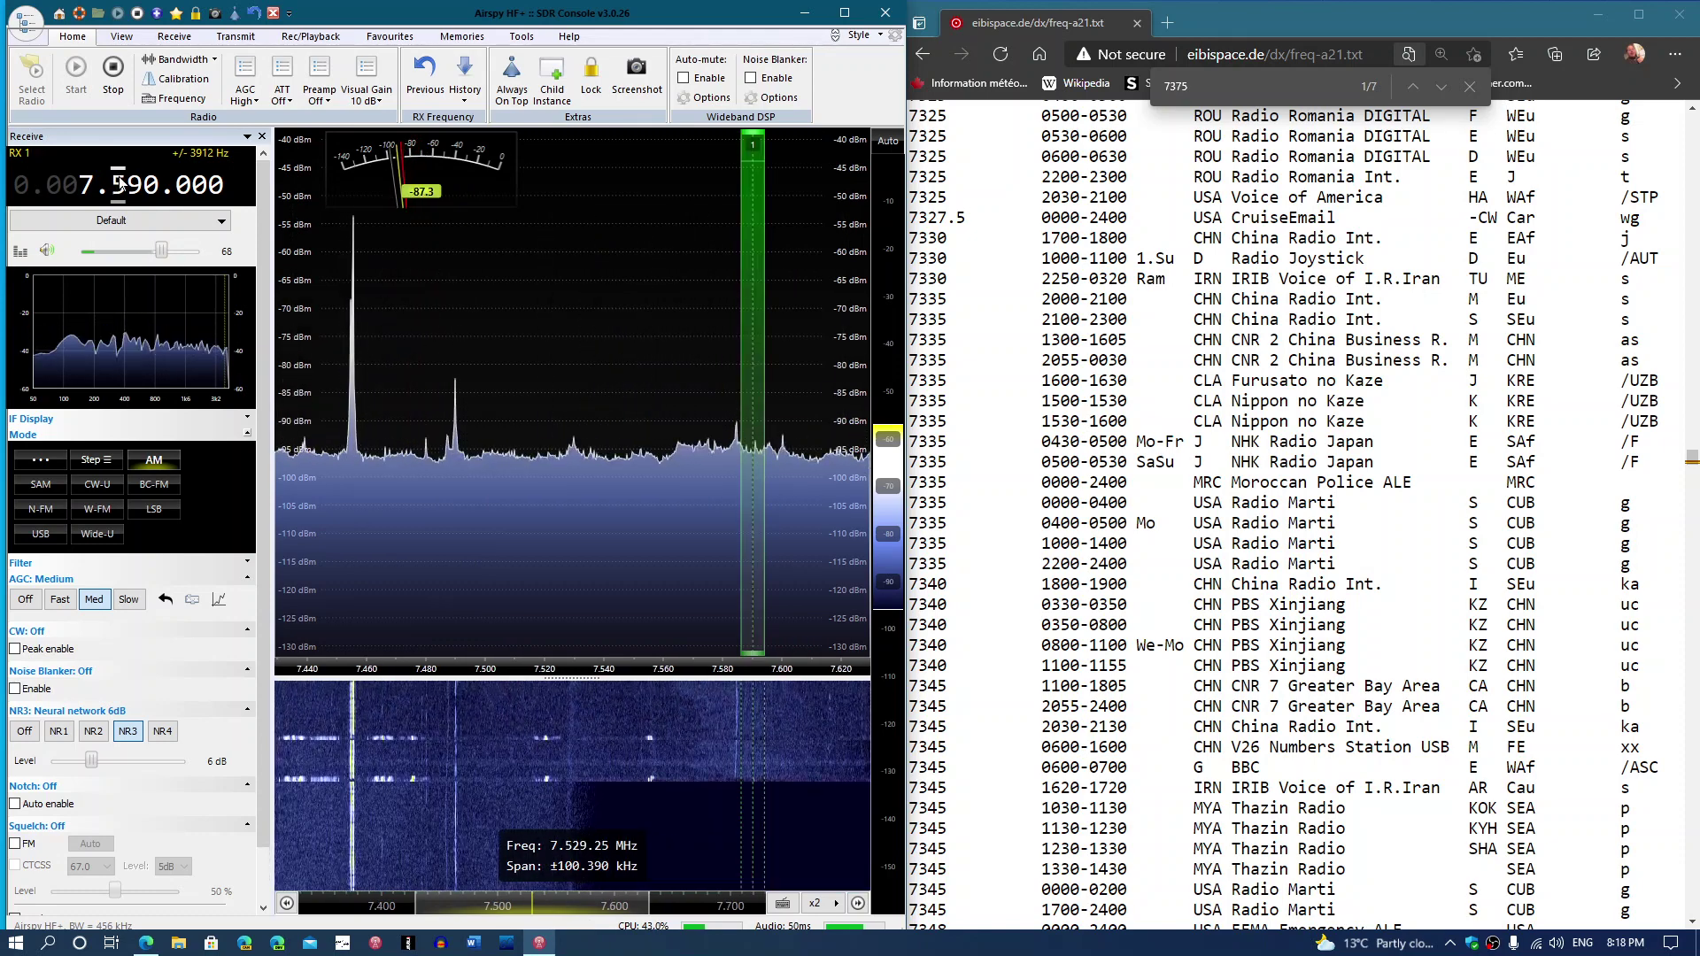
Step: Tune via 7.455 and 7.755 MHz onto the strong 7.780 MHz signal, volume 74
{"action": "left_click", "coordinate": [353, 777]}
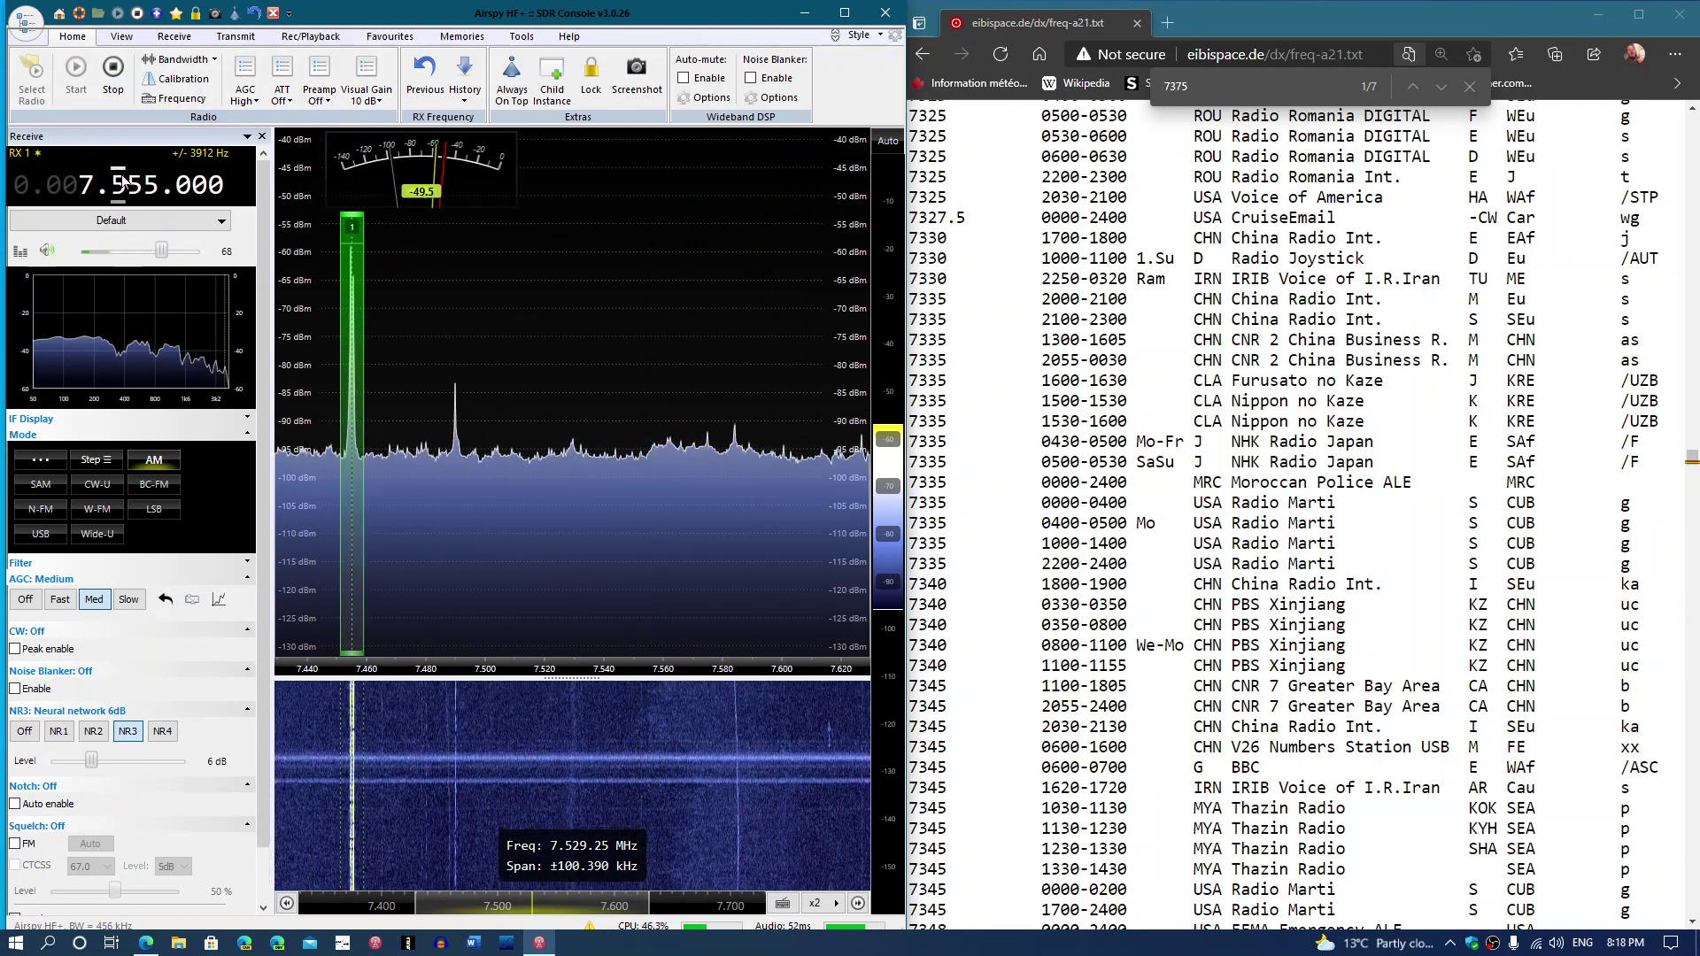
{"action": "scroll", "coordinate": [125, 183], "scroll_direction": "up", "scroll_amount": 1}
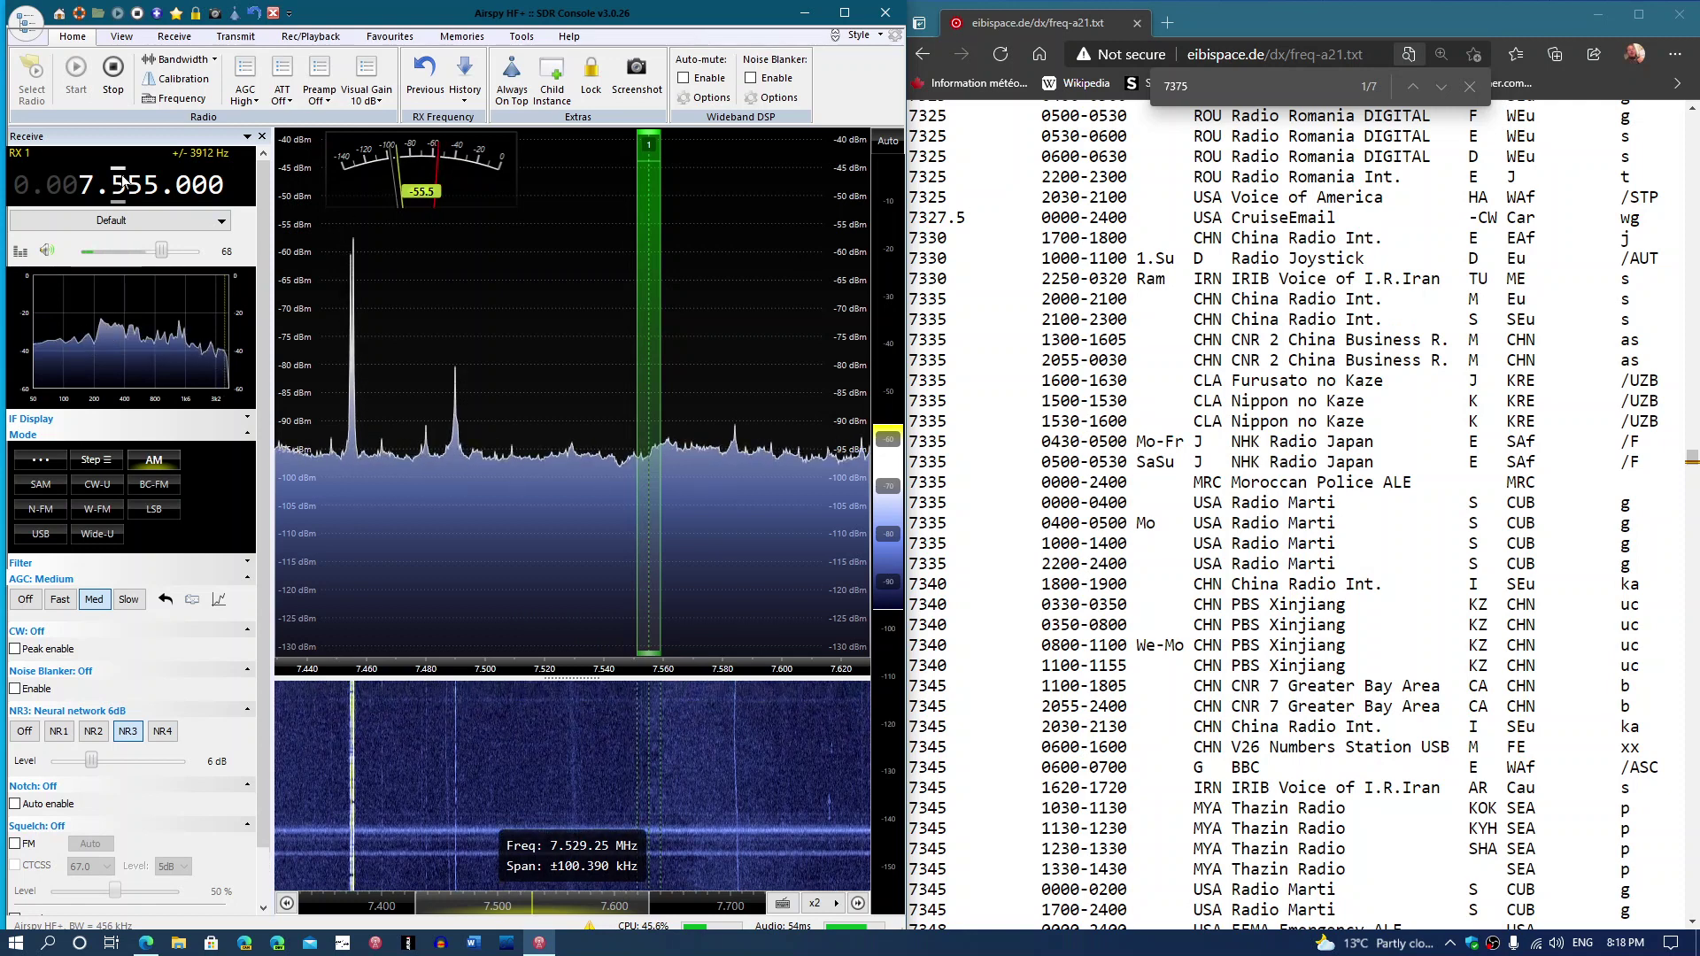
{"action": "scroll", "coordinate": [125, 183], "scroll_direction": "up", "scroll_amount": 1}
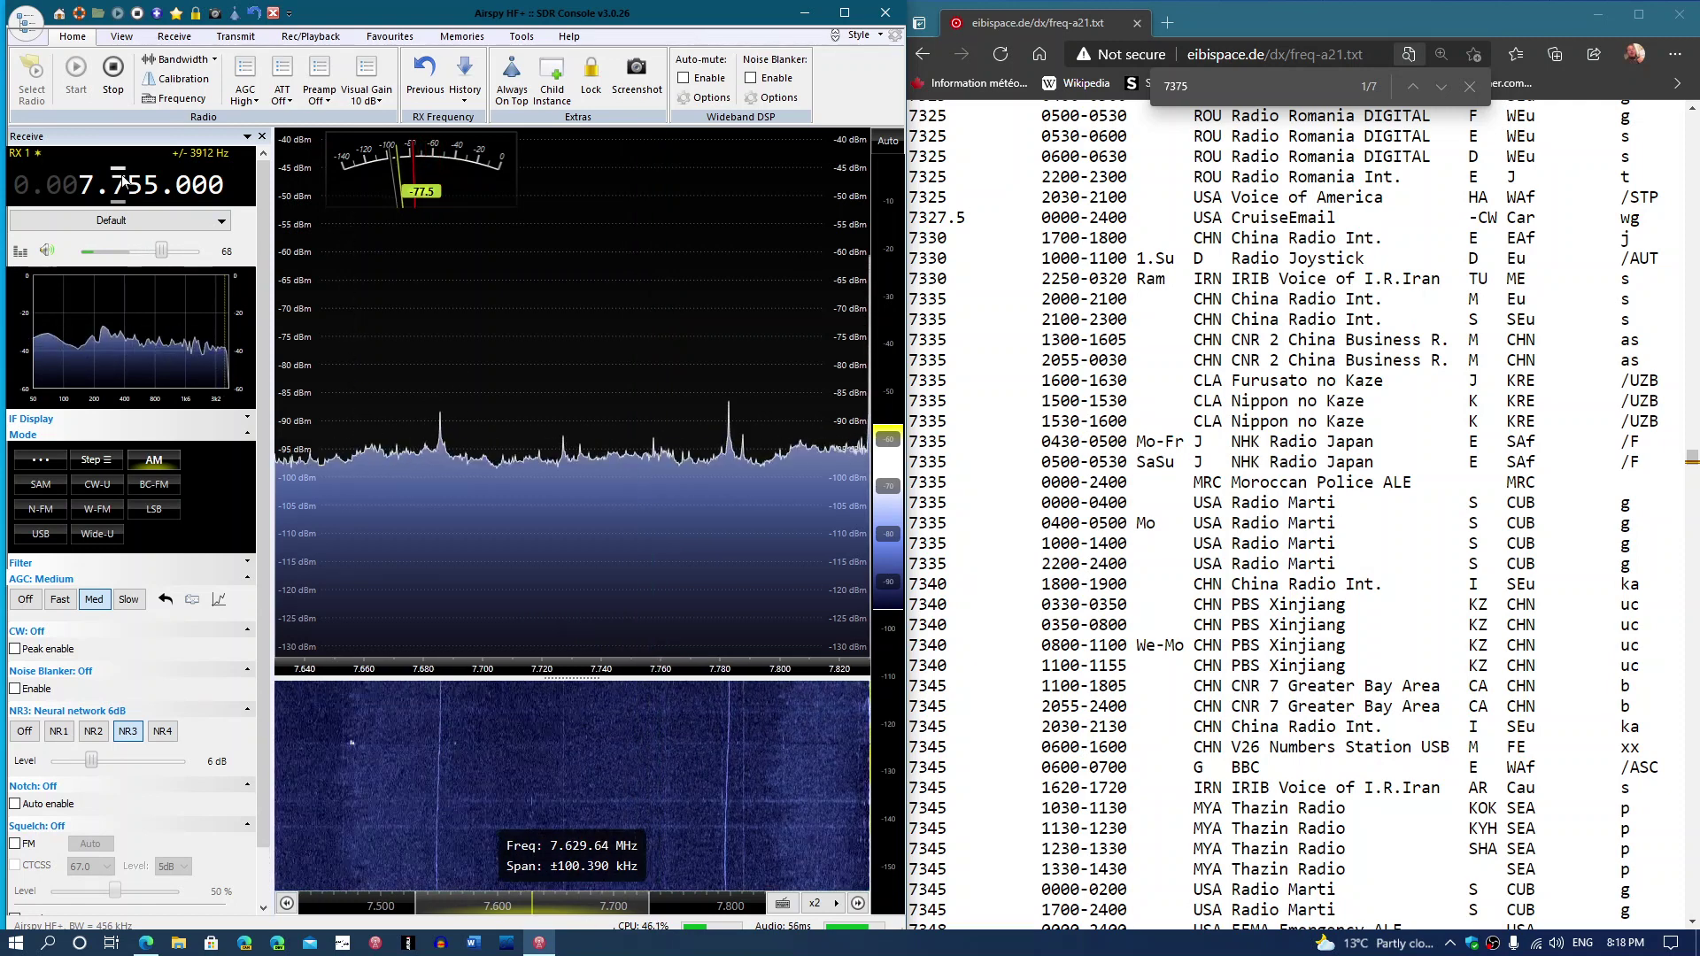
{"action": "scroll", "coordinate": [125, 184], "scroll_direction": "up", "scroll_amount": 1}
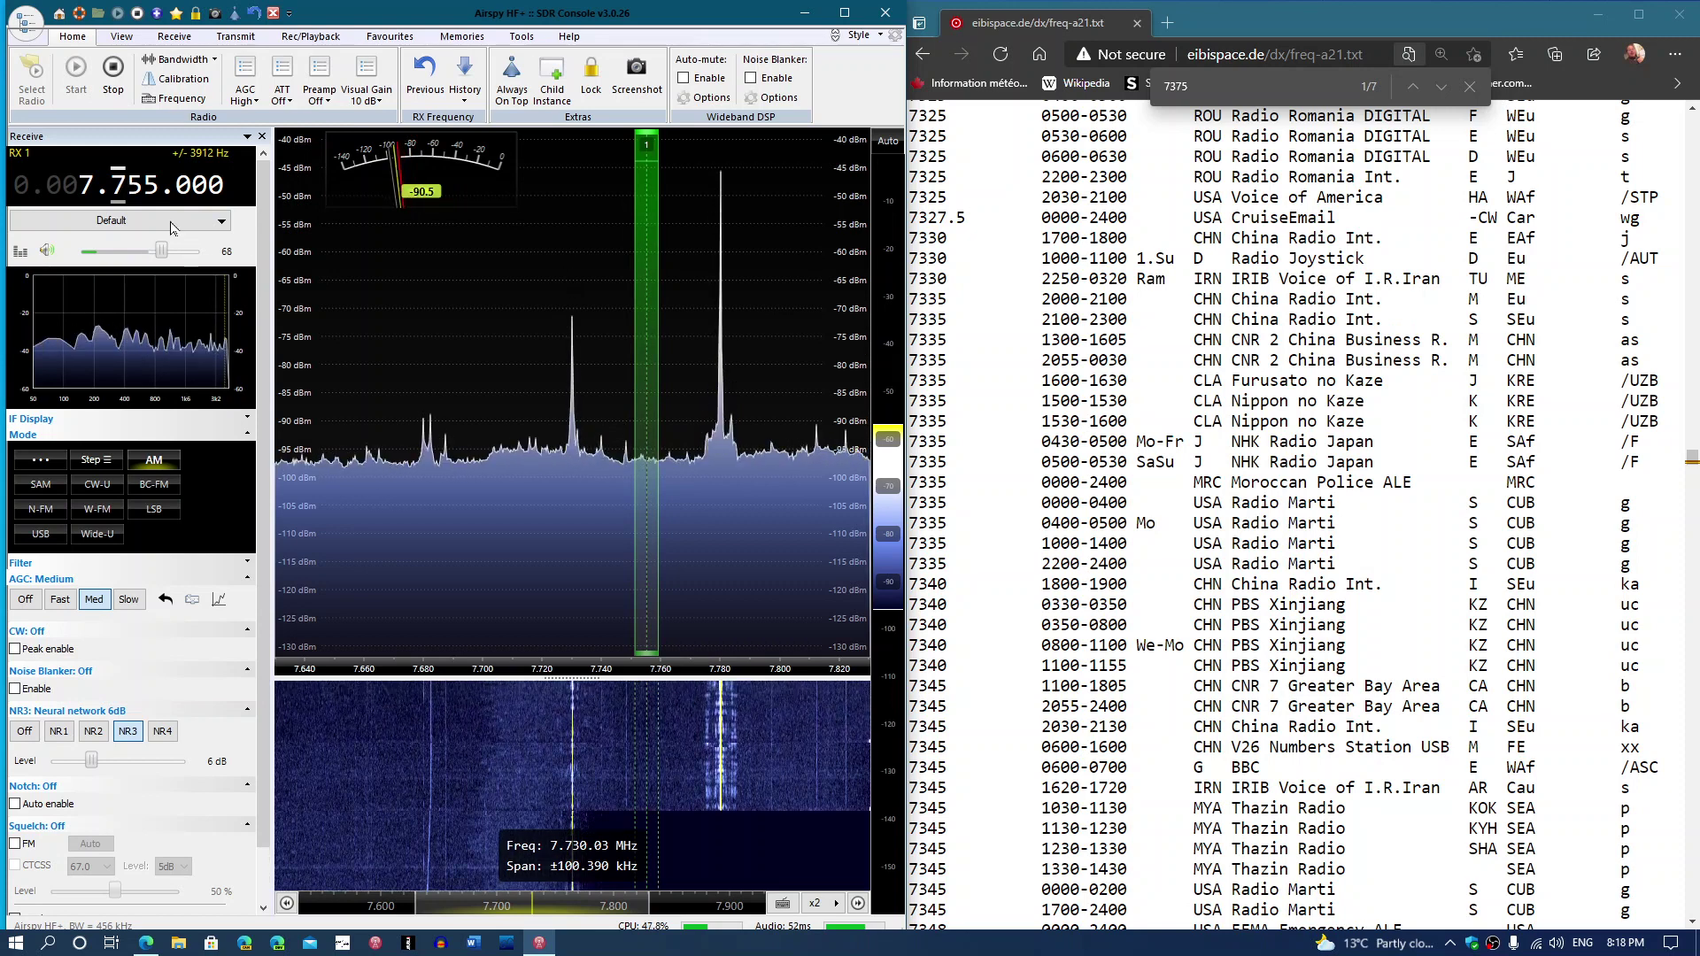
{"action": "left_click", "coordinate": [721, 785]}
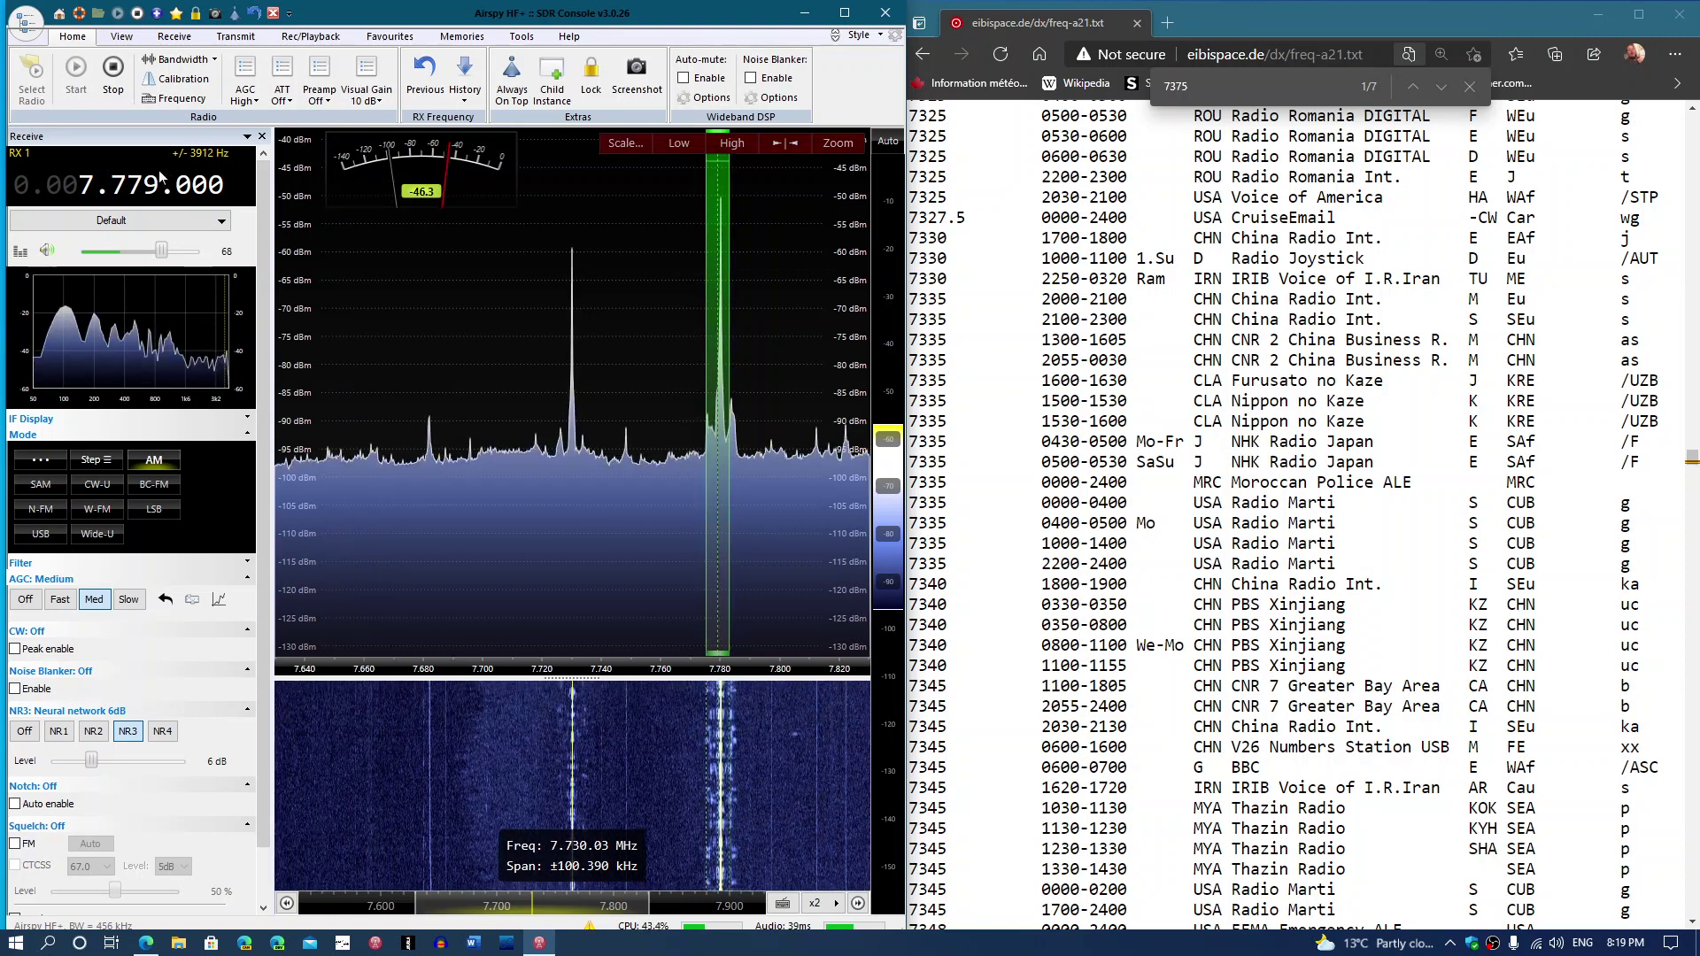
{"action": "scroll", "coordinate": [160, 182], "scroll_direction": "up", "scroll_amount": 1}
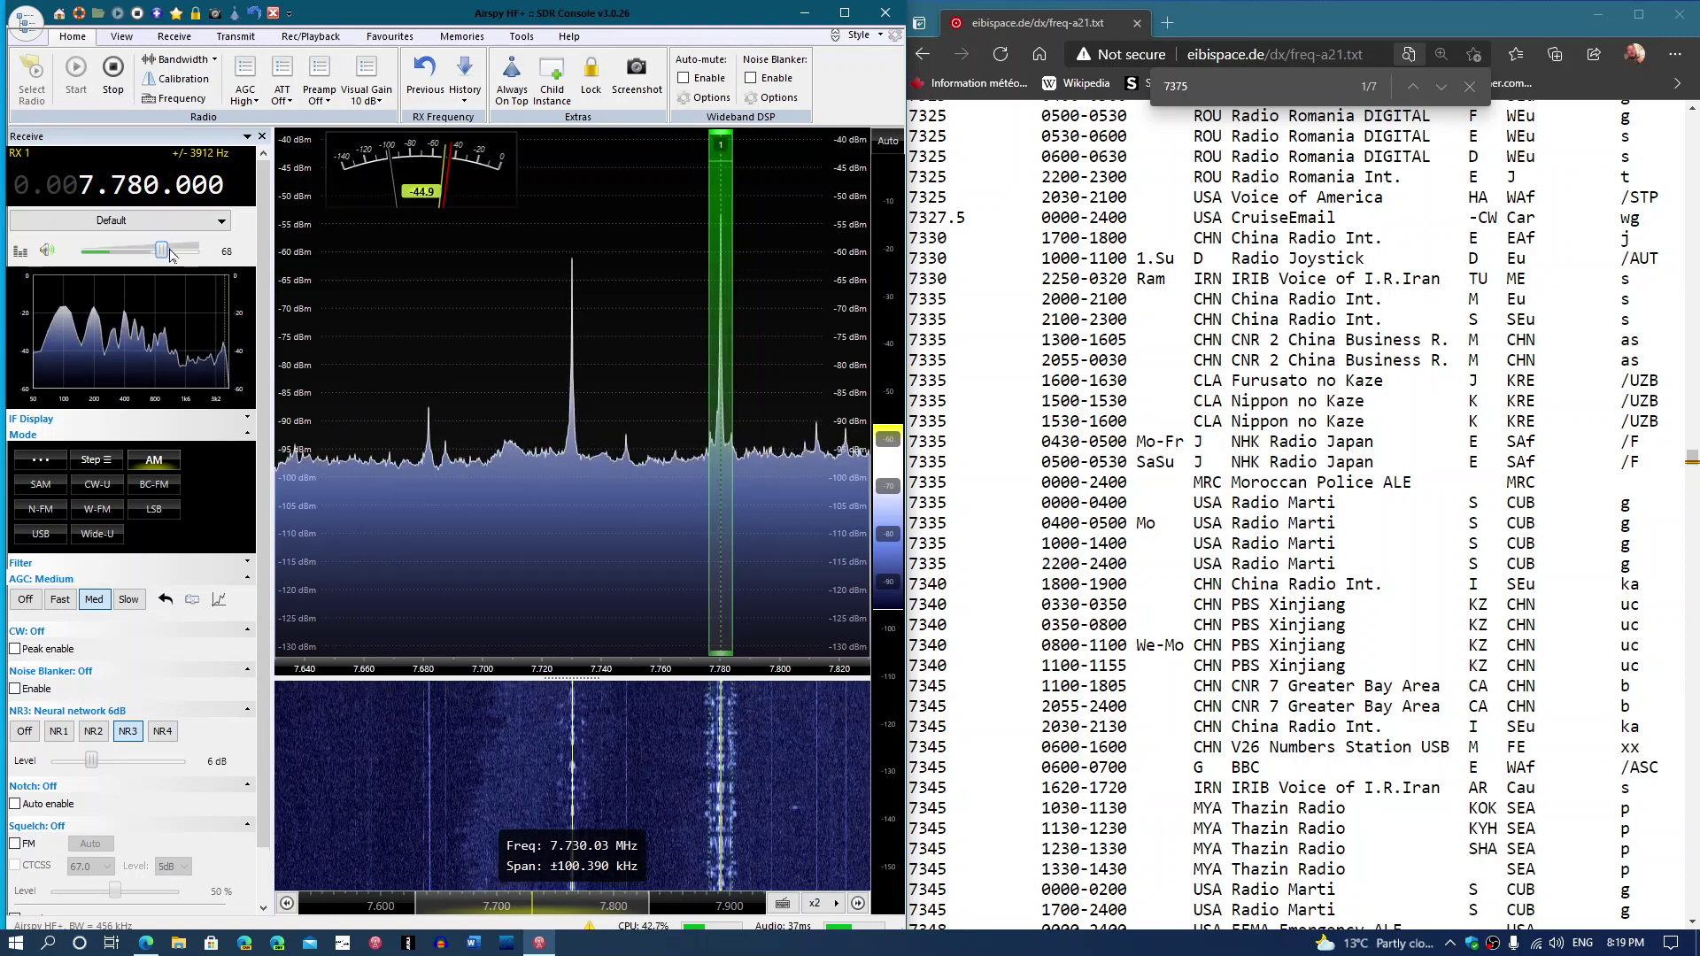
{"action": "scroll", "coordinate": [168, 253], "scroll_direction": "up", "scroll_amount": 3}
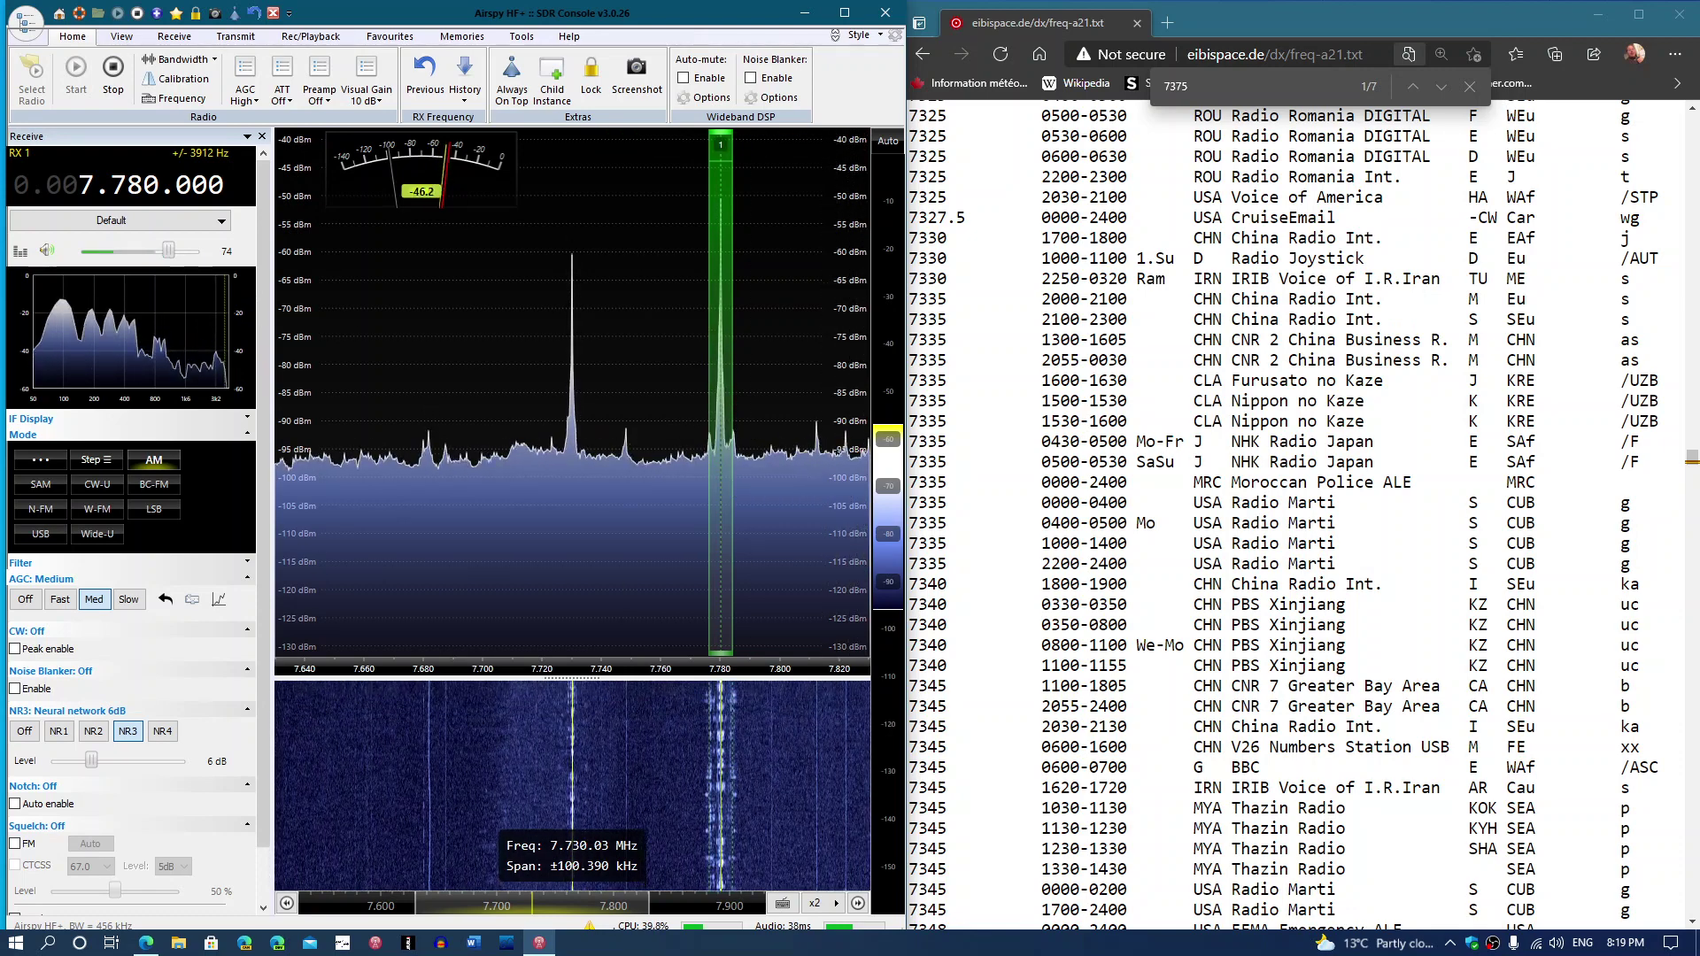
Step: Scroll the EiBi list to the 7780 kHz entries, up to the Studio DX and Radio Slovakia rows
{"action": "scroll", "coordinate": [1293, 513], "scroll_direction": "down", "scroll_amount": 20}
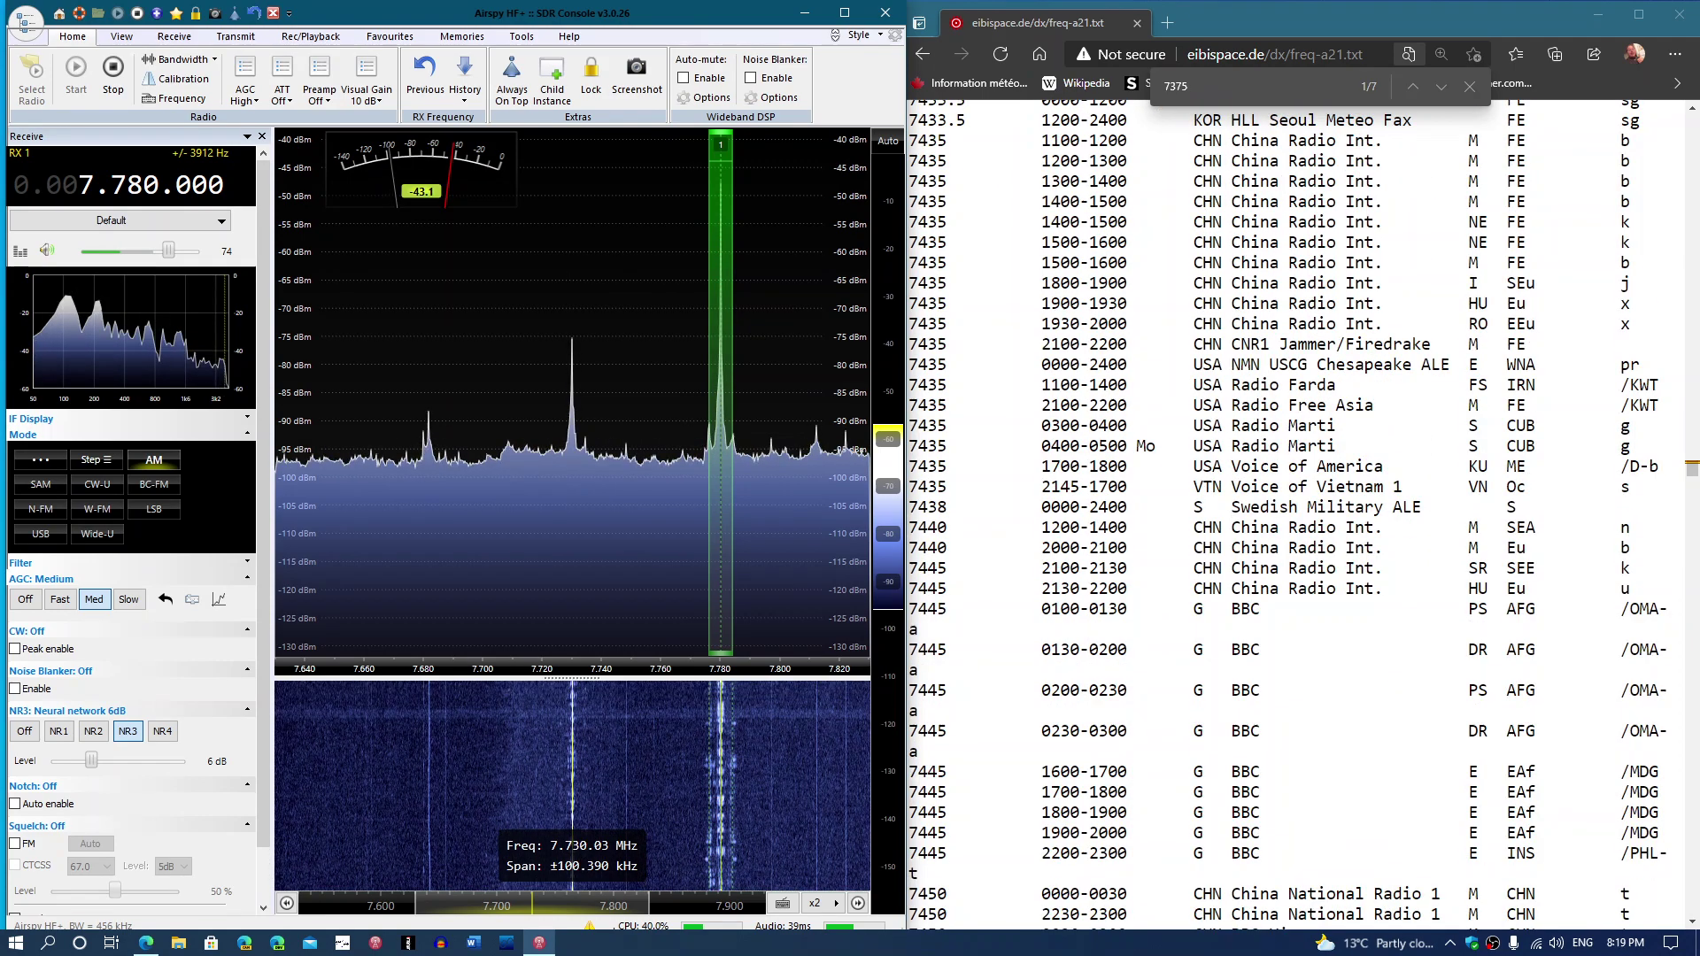
{"action": "scroll", "coordinate": [1293, 514], "scroll_direction": "down", "scroll_amount": 20}
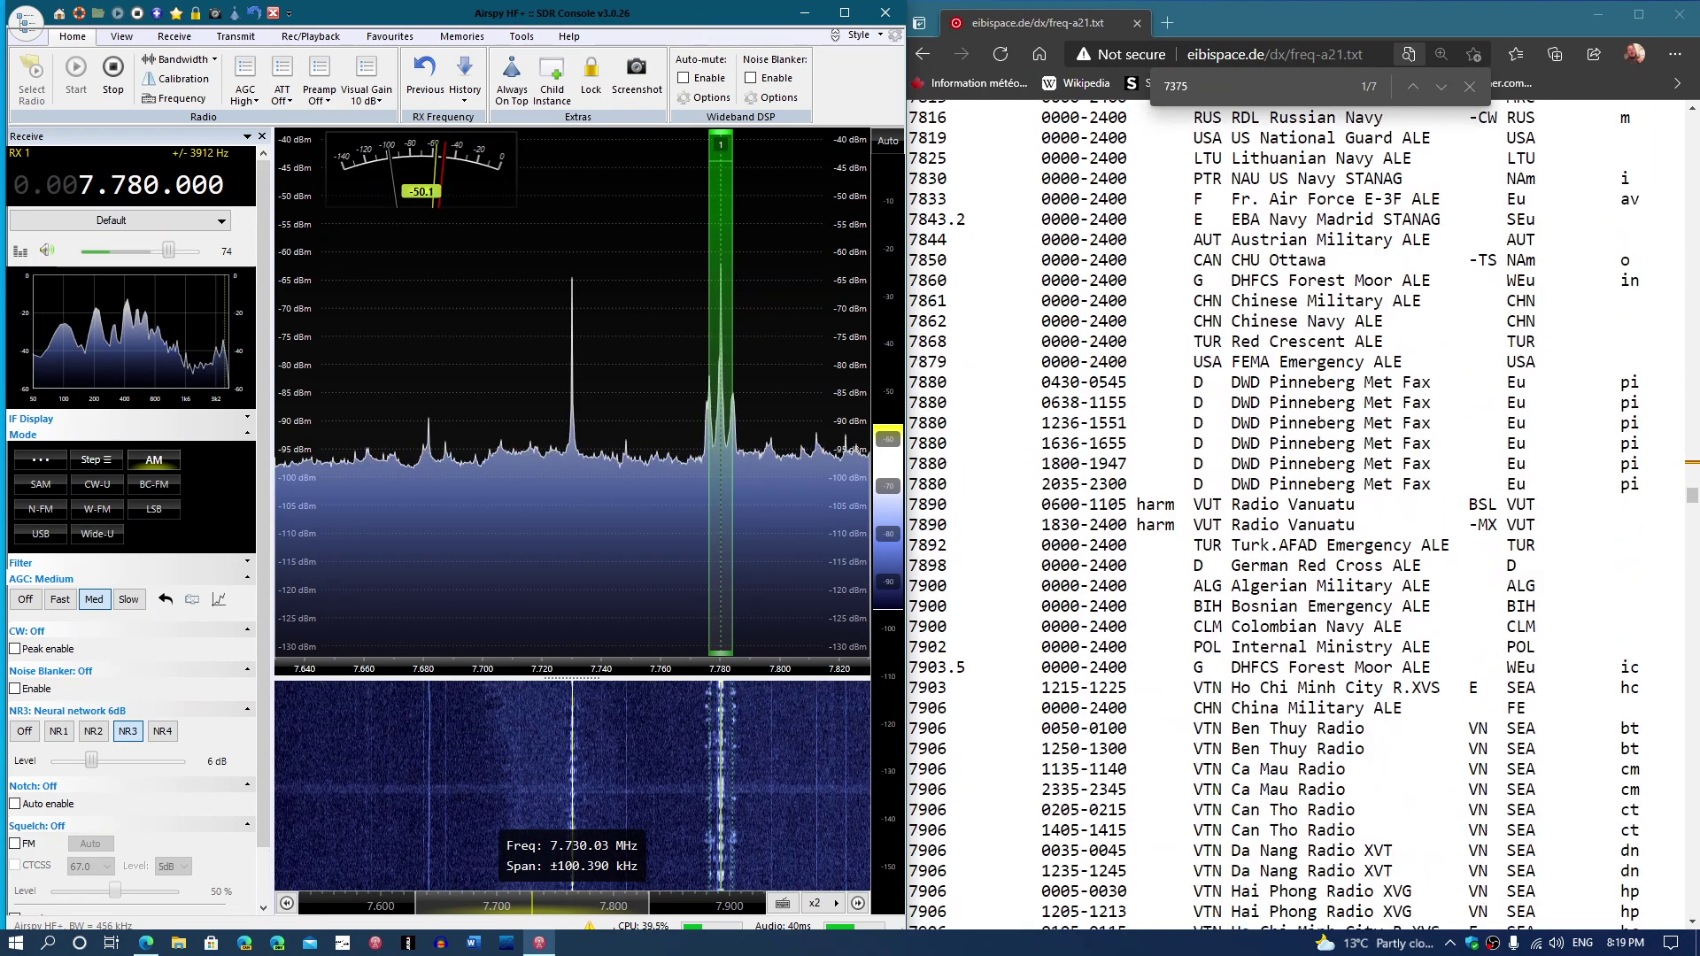
{"action": "scroll", "coordinate": [1292, 514], "scroll_direction": "up", "scroll_amount": 20}
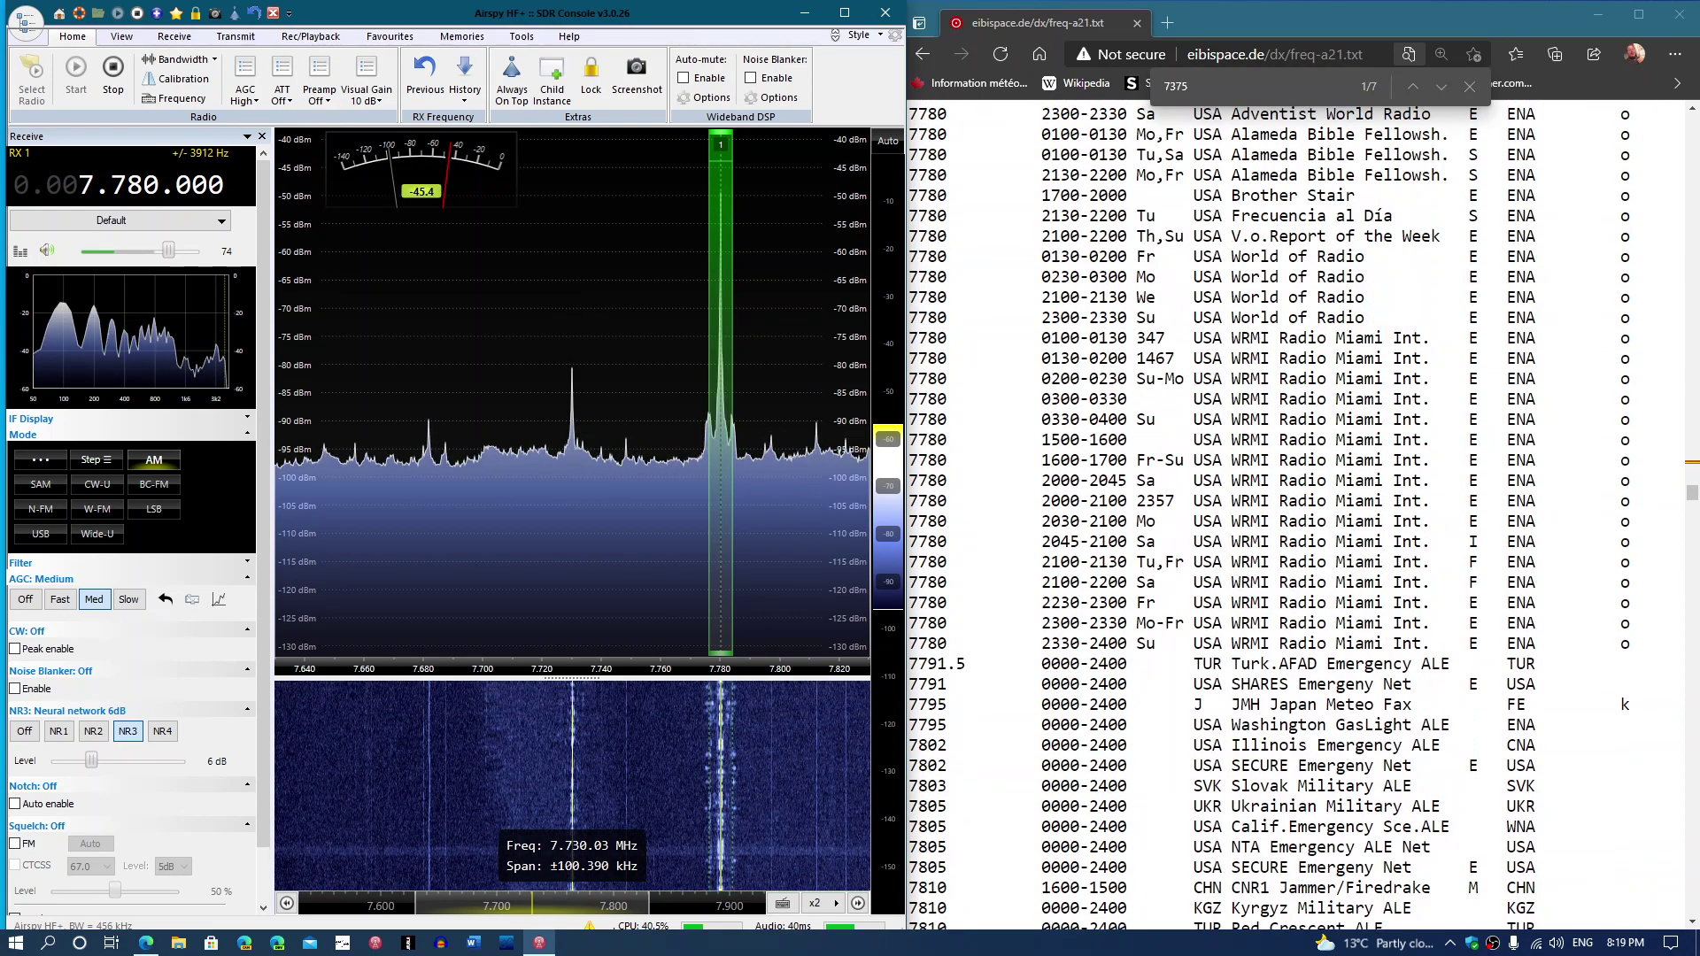
{"action": "scroll", "coordinate": [1293, 513], "scroll_direction": "up", "scroll_amount": 2}
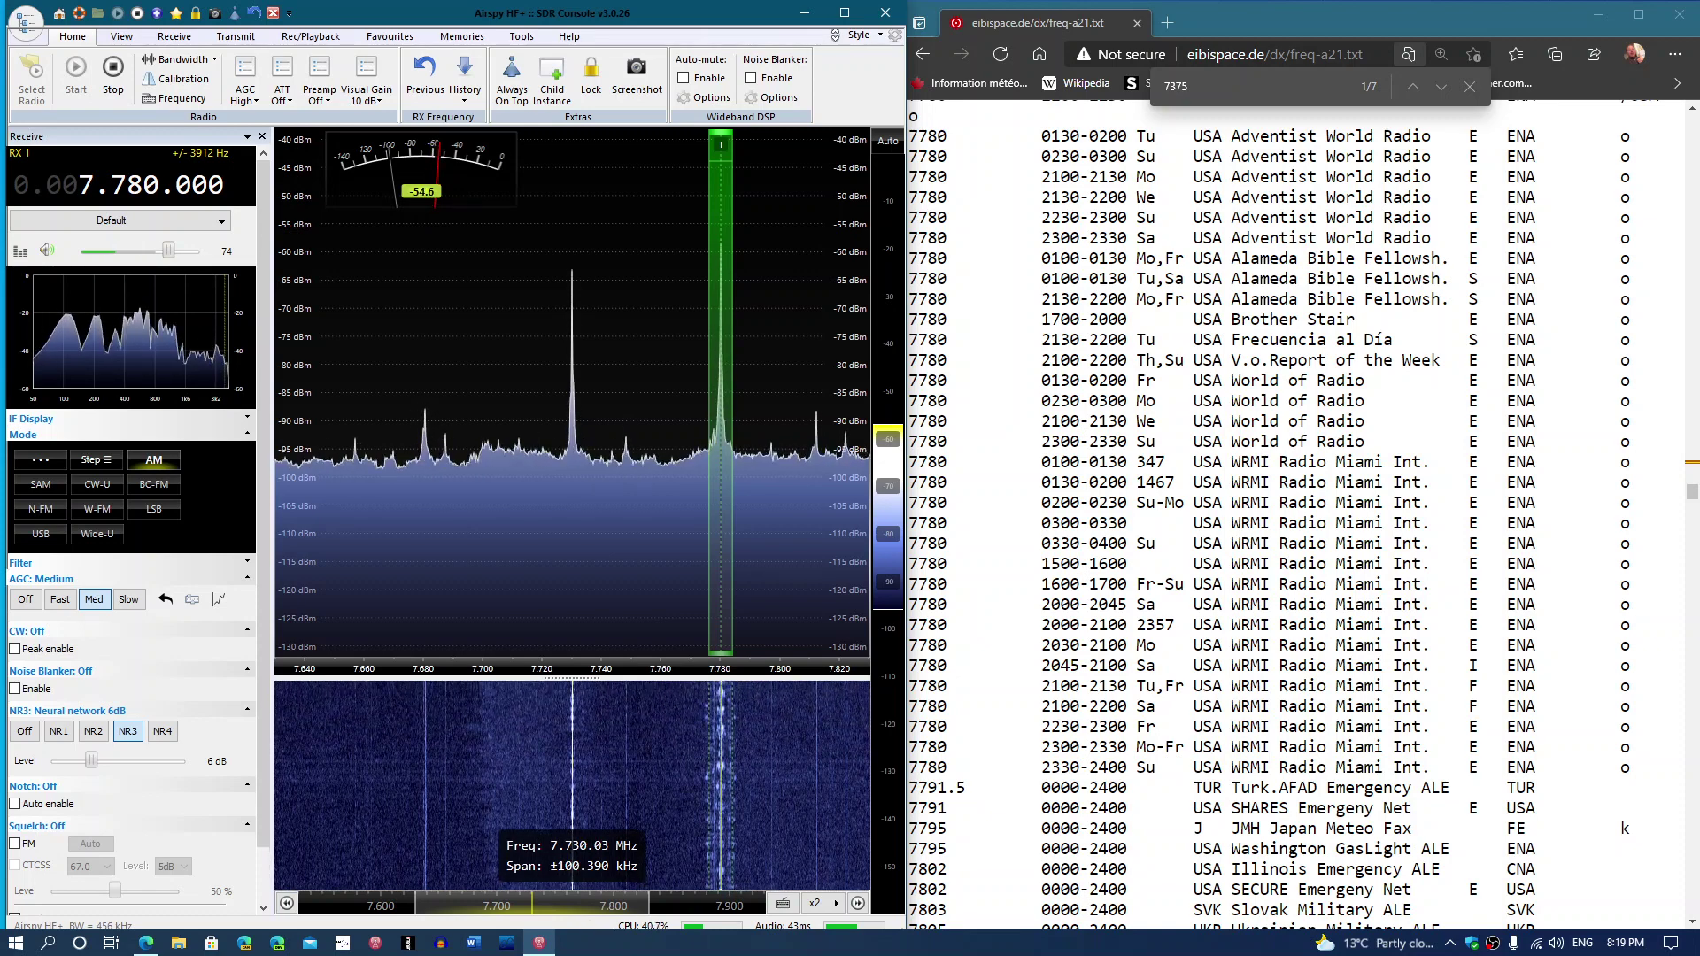
{"action": "scroll", "coordinate": [1293, 523], "scroll_direction": "up", "scroll_amount": 3}
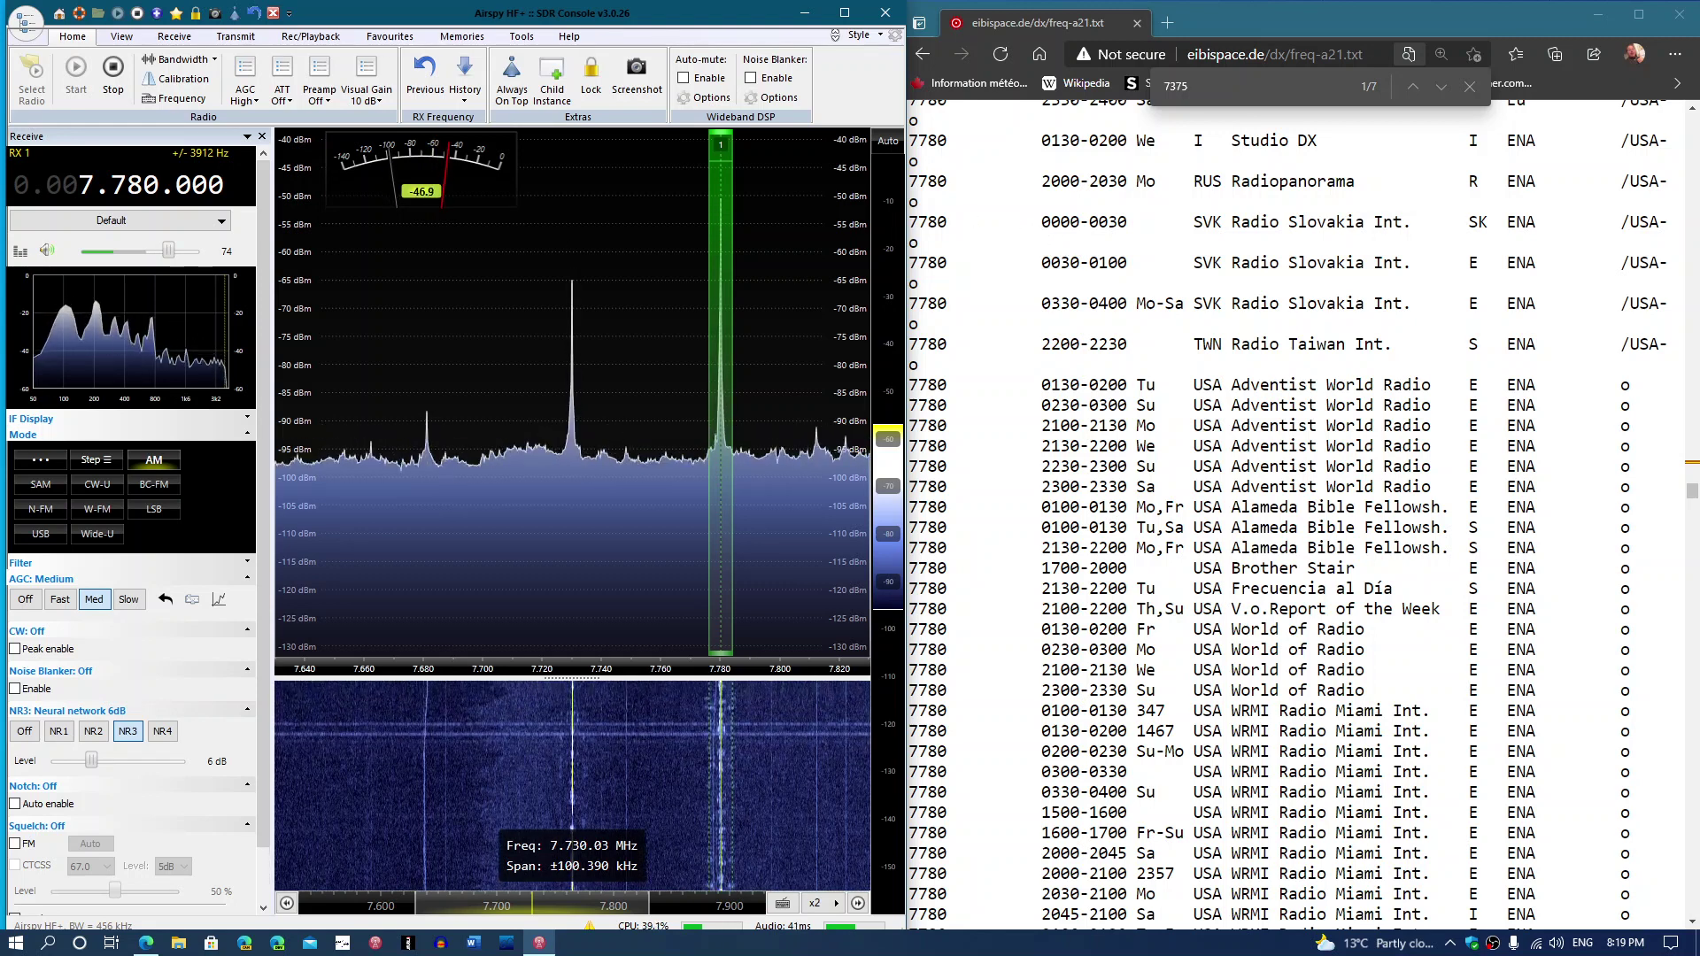
Step: Select the 7780 kHz SVK Radio Slovakia Int. 0000-0030 line in the schedule list
{"action": "left_click_drag", "start_coordinate": [909, 221], "coordinate": [1432, 249]}
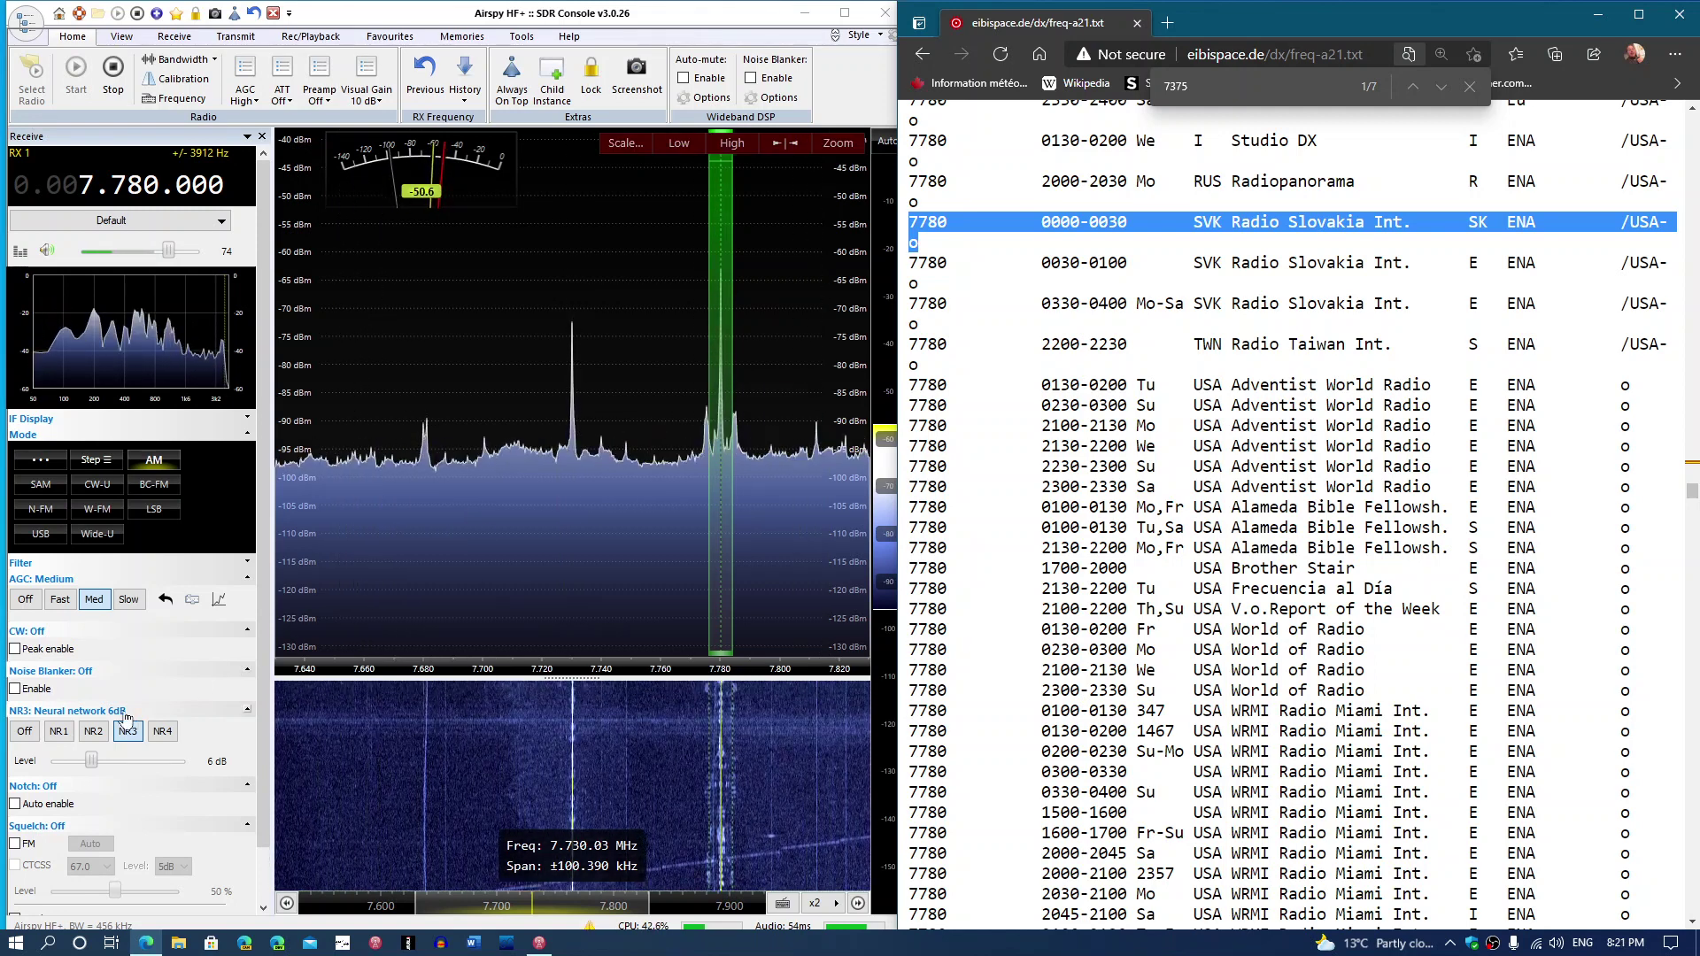
Step: Switch the NR3 noise reduction Off in the side panel
{"action": "left_click", "coordinate": [25, 731]}
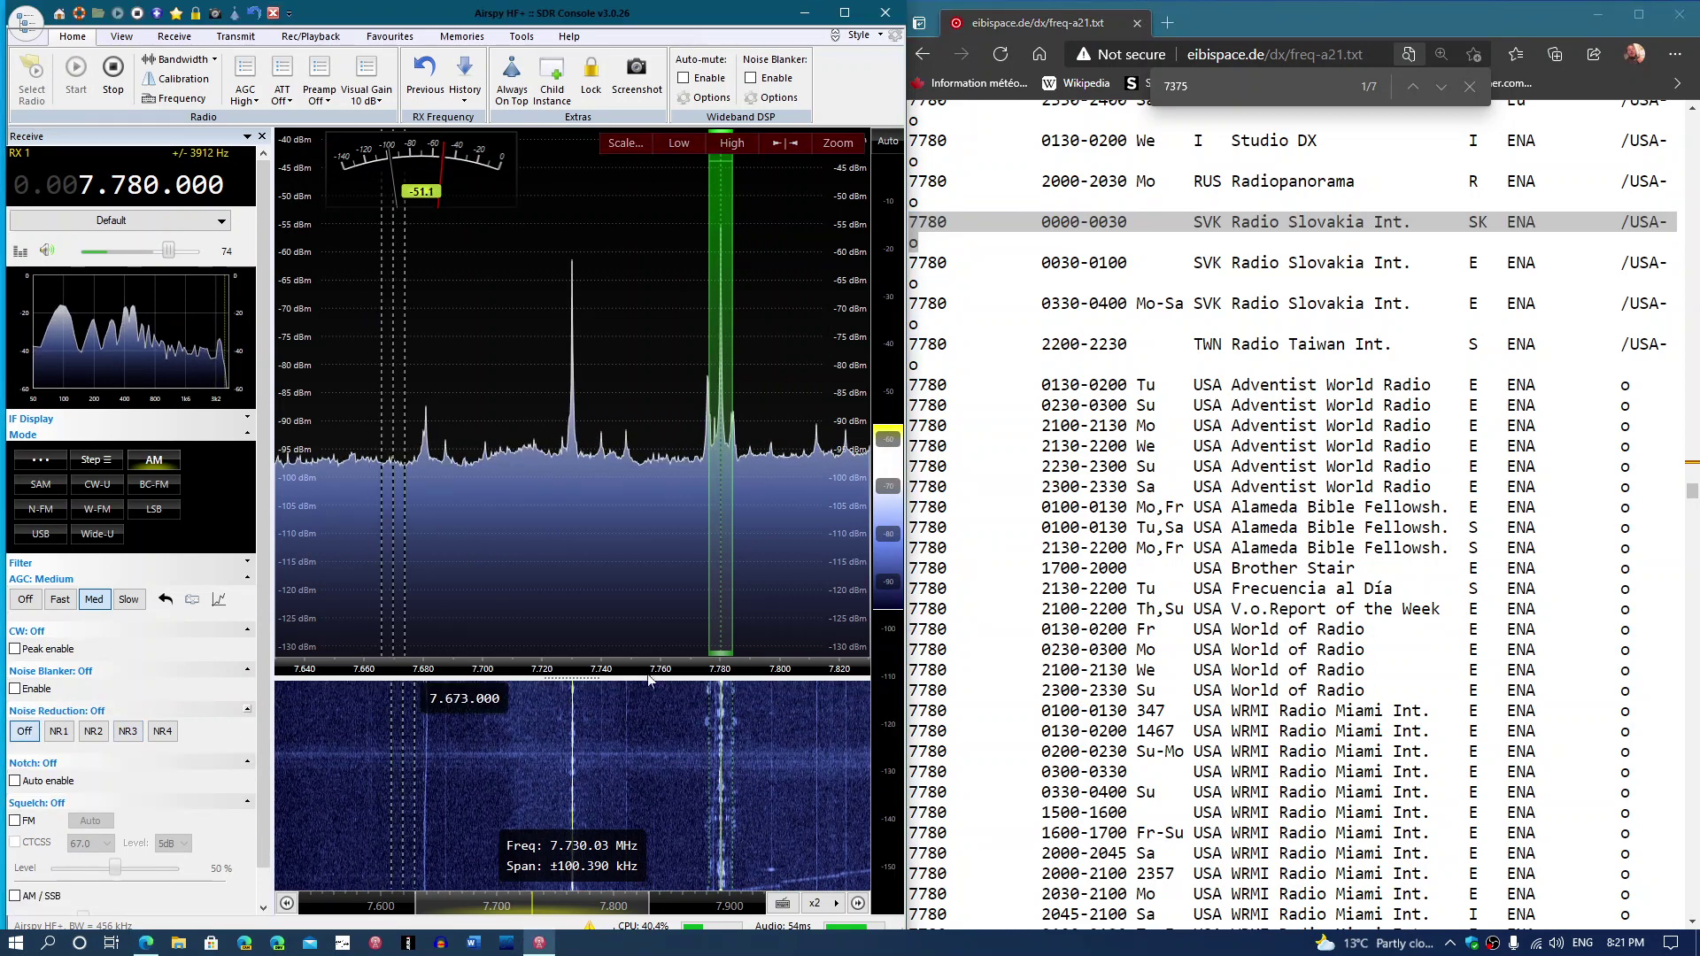